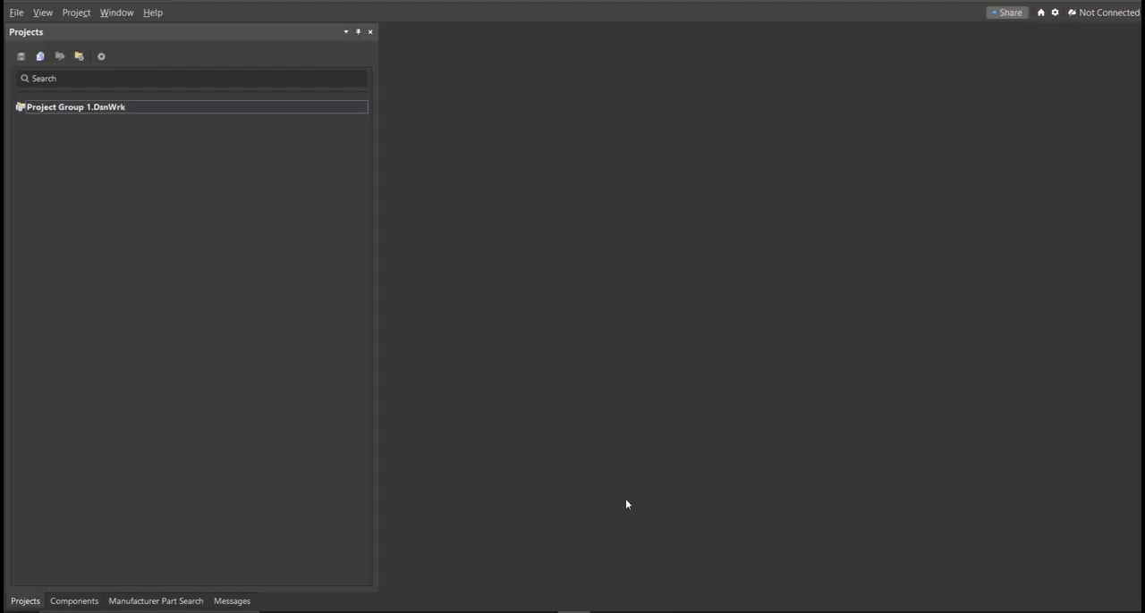
Step: Create a new empty local PCB project named Automated Garage Door Lights Circuit
{"action": "left_click", "coordinate": [16, 11]}
{"action": "left_click", "coordinate": [16, 12]}
{"action": "left_click", "coordinate": [16, 12]}
{"action": "mouse_move", "coordinate": [38, 47]}
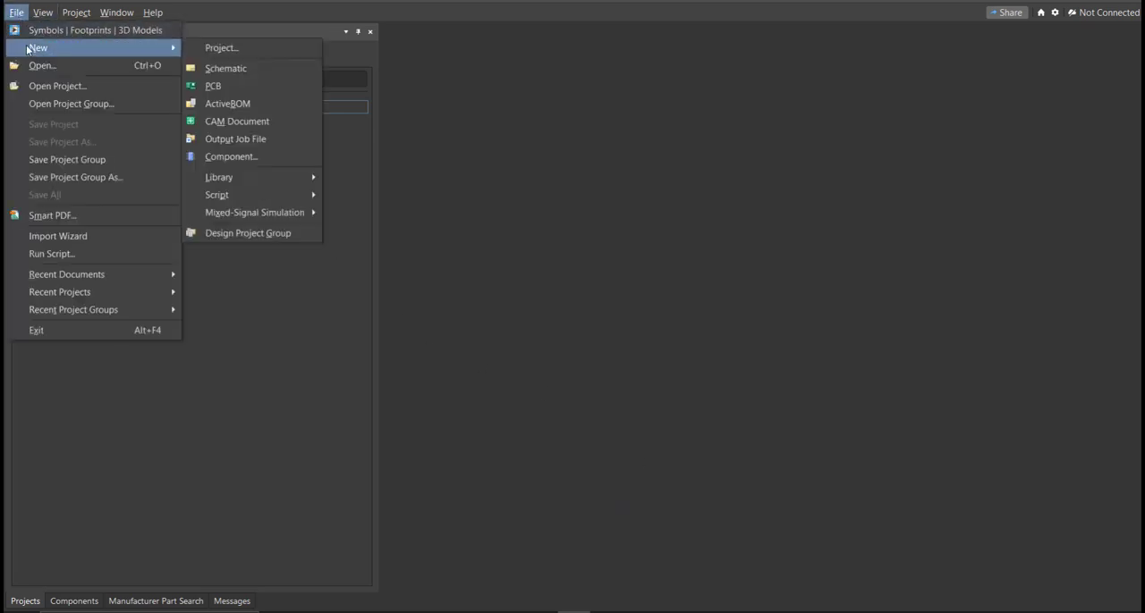
{"action": "left_click", "coordinate": [233, 48]}
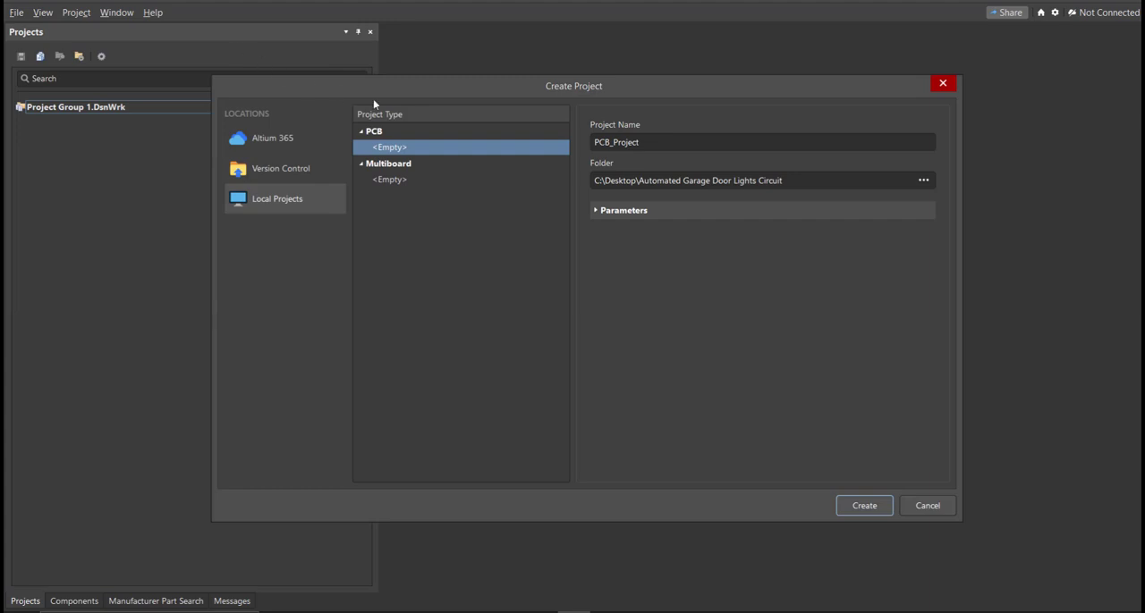
{"action": "double_click", "coordinate": [645, 142]}
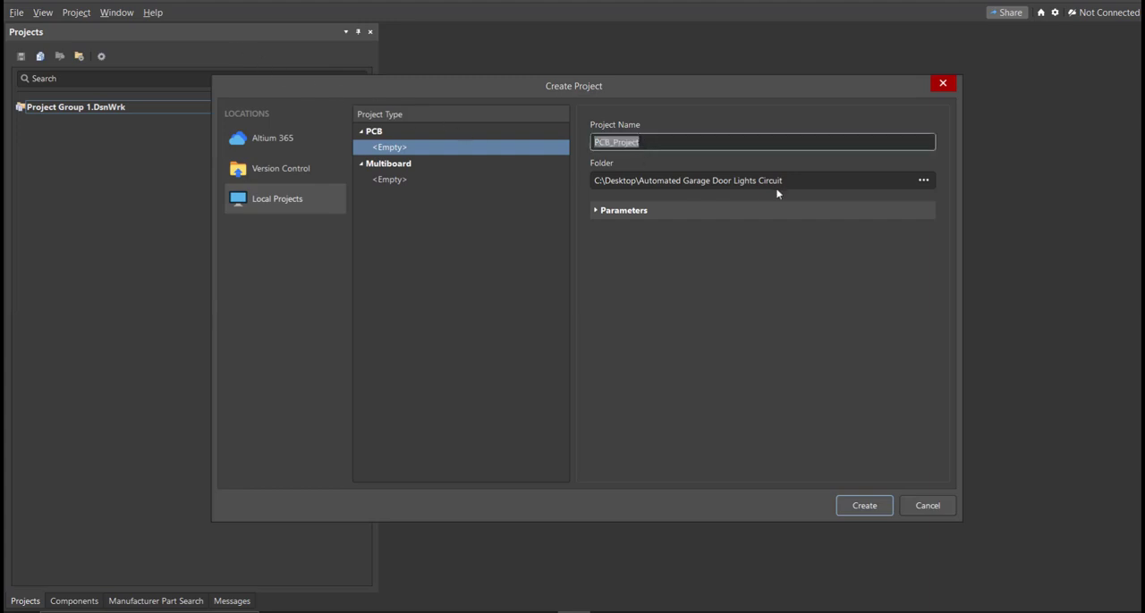
{"action": "left_click", "coordinate": [801, 186]}
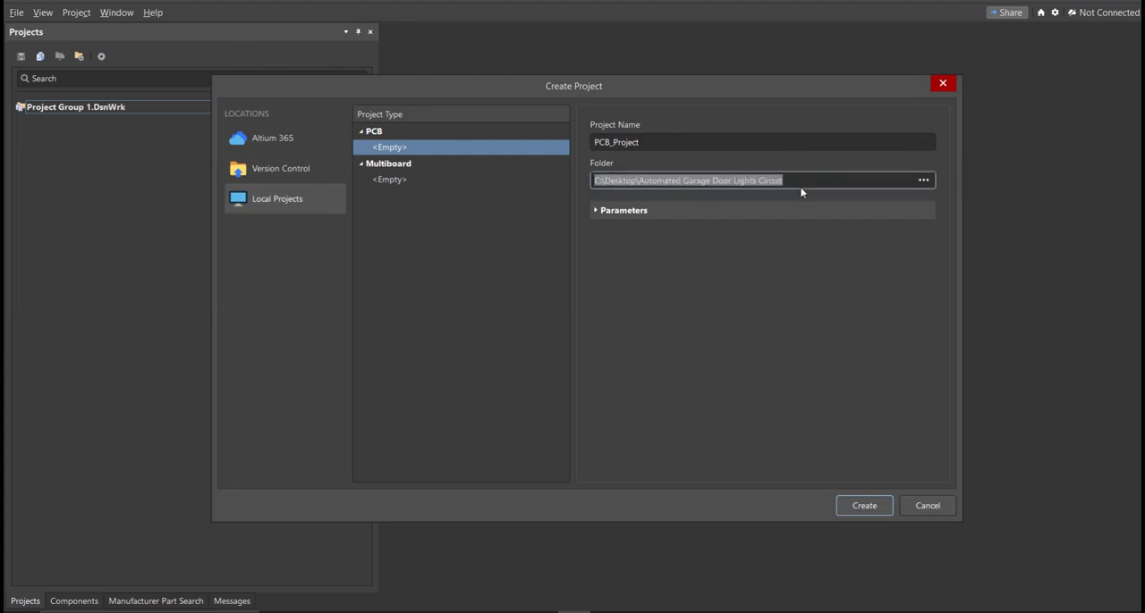
{"action": "left_click", "coordinate": [708, 140]}
{"action": "type", "text": "Automated Garage Door Lights Circuit"}
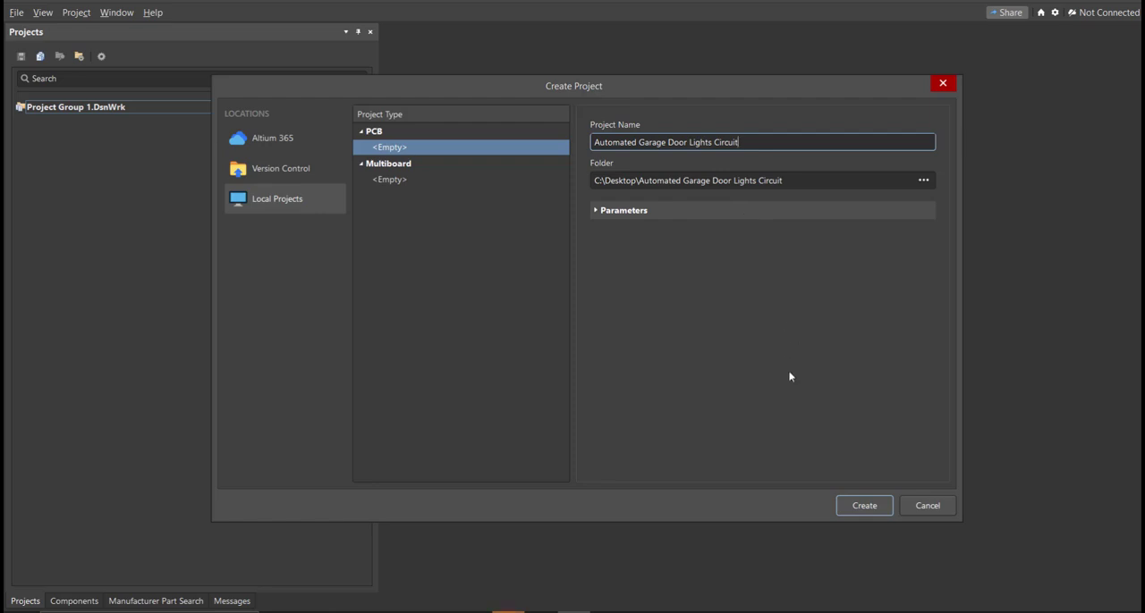
{"action": "left_click", "coordinate": [864, 505]}
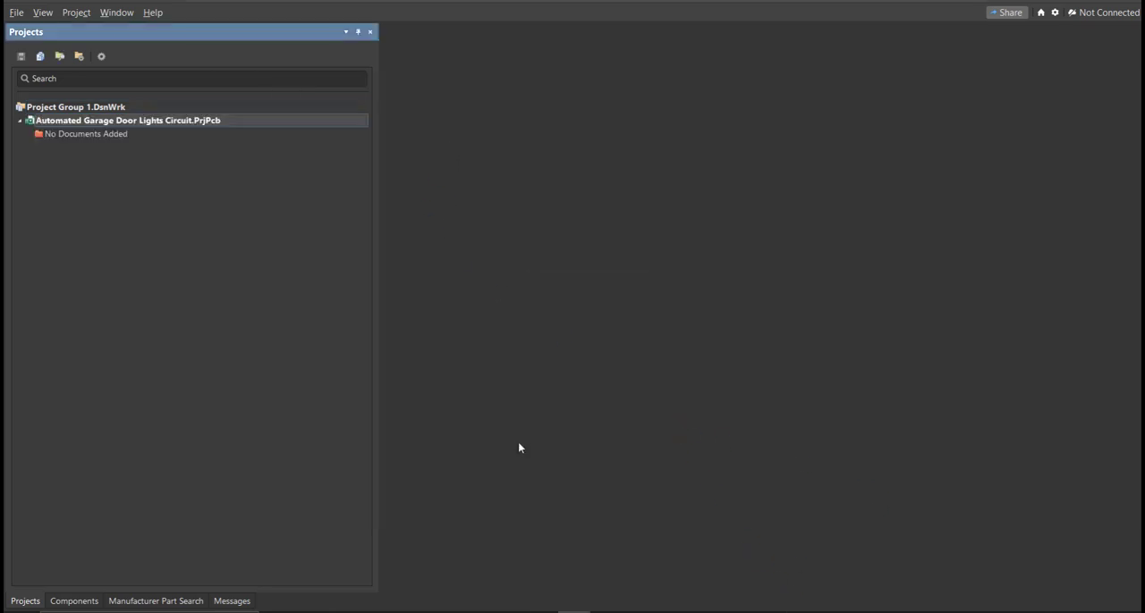
Step: Add a new blank schematic sheet to the Automated Garage Door Lights Circuit project
{"action": "left_click", "coordinate": [16, 12]}
{"action": "mouse_move", "coordinate": [26, 49]}
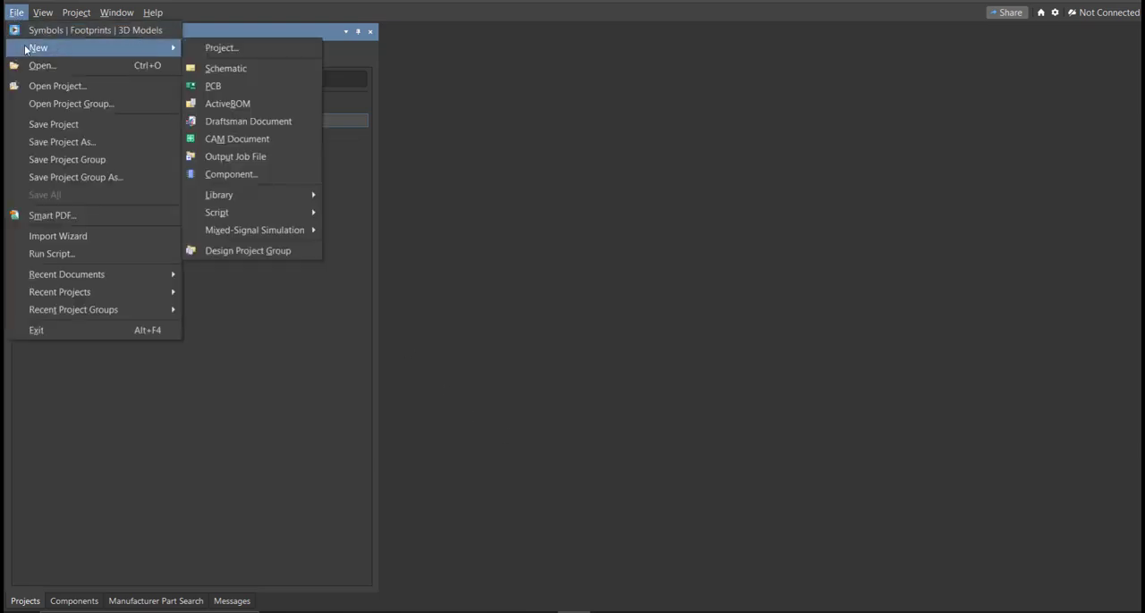
{"action": "left_click", "coordinate": [248, 68]}
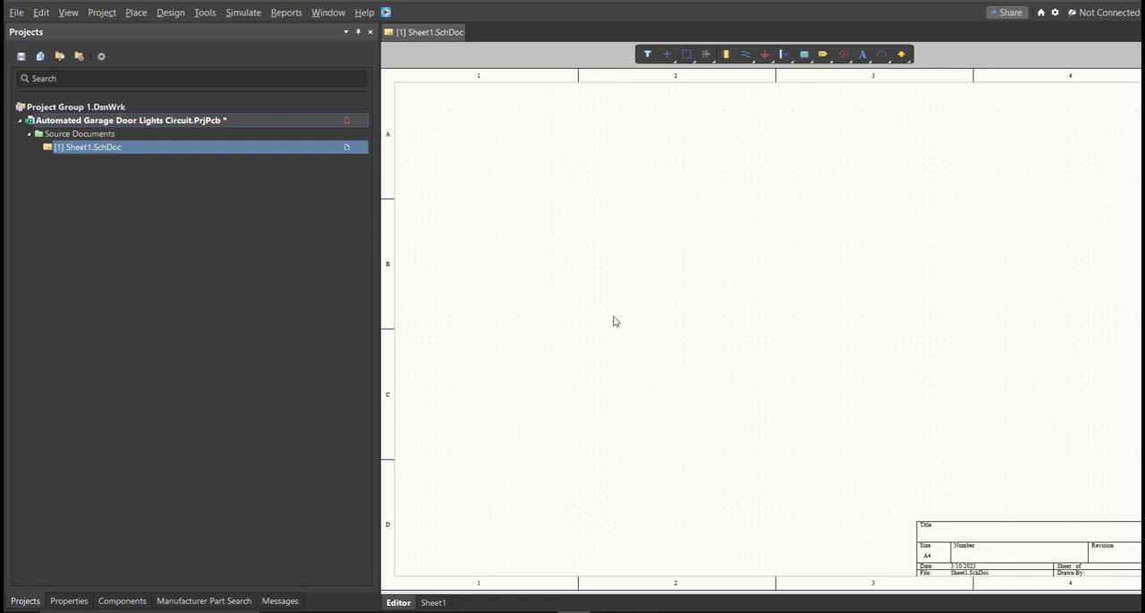
{"action": "scroll", "coordinate": [614, 322], "scroll_direction": "down", "scroll_amount": 1, "text": "ctrl"}
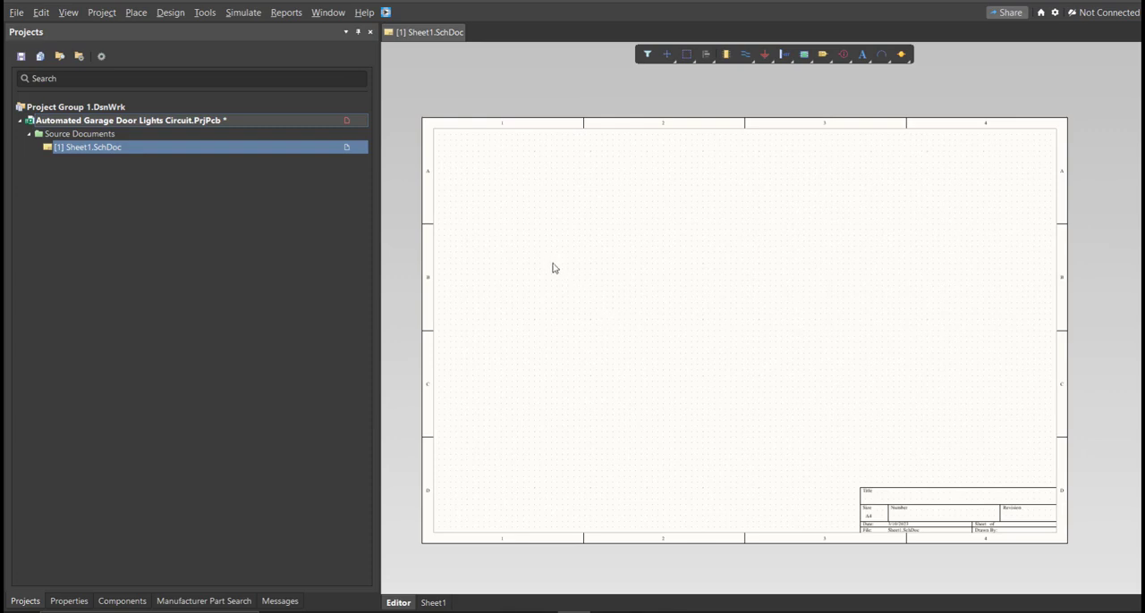
Step: Save the project, naming its schematic file Automated Garage Door Lights Circuit
{"action": "right_click", "coordinate": [312, 120]}
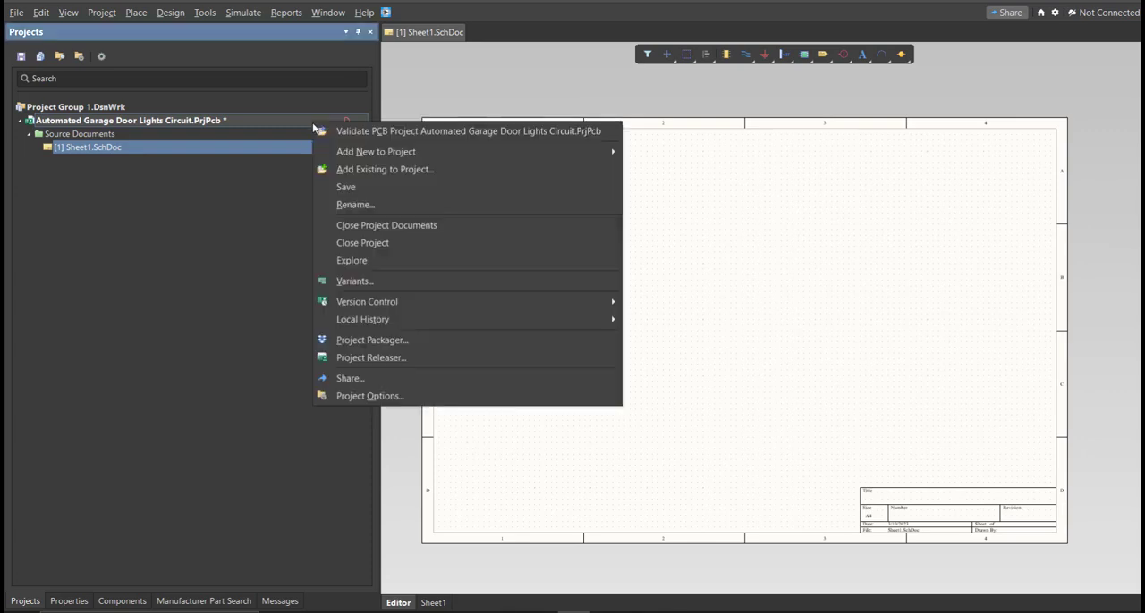
{"action": "left_click", "coordinate": [357, 187]}
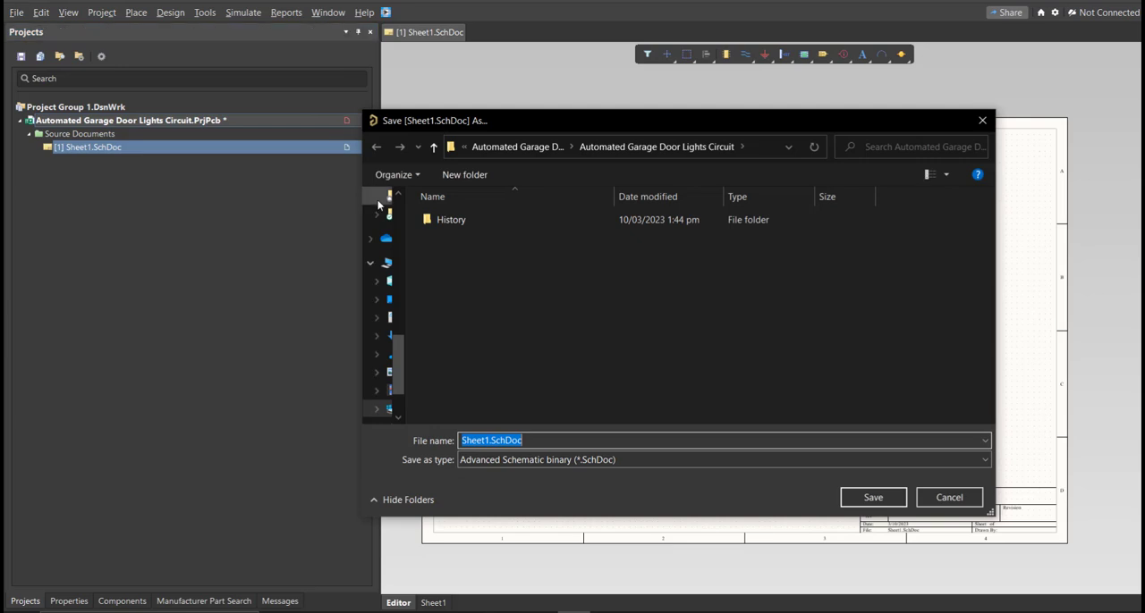
{"action": "type", "text": "Automated Garage Door Lights Circuit"}
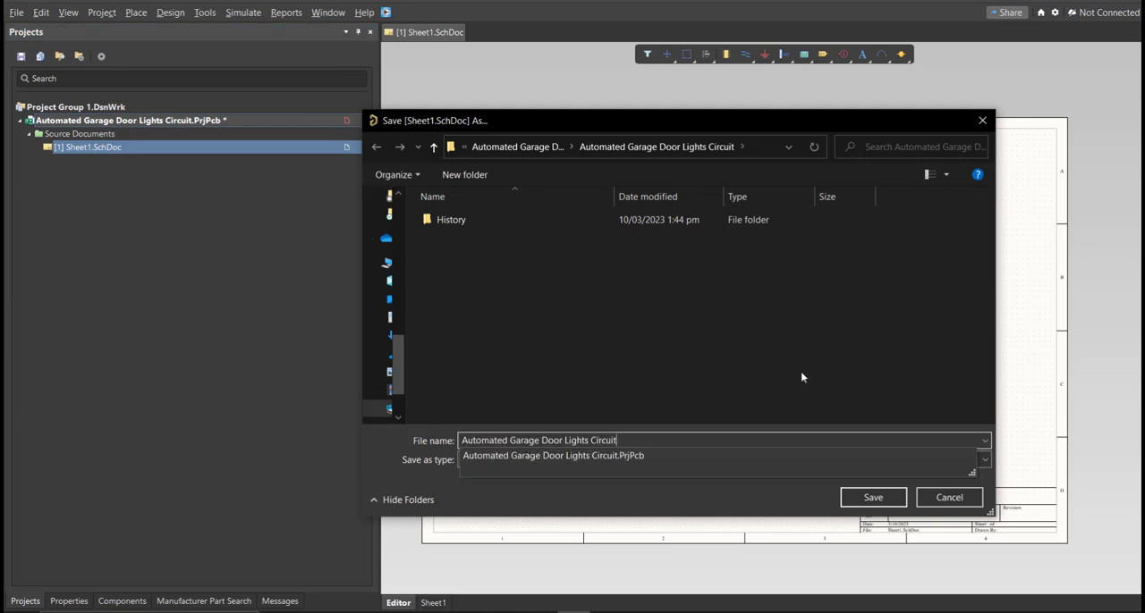
{"action": "left_click", "coordinate": [801, 376]}
{"action": "left_click", "coordinate": [894, 497]}
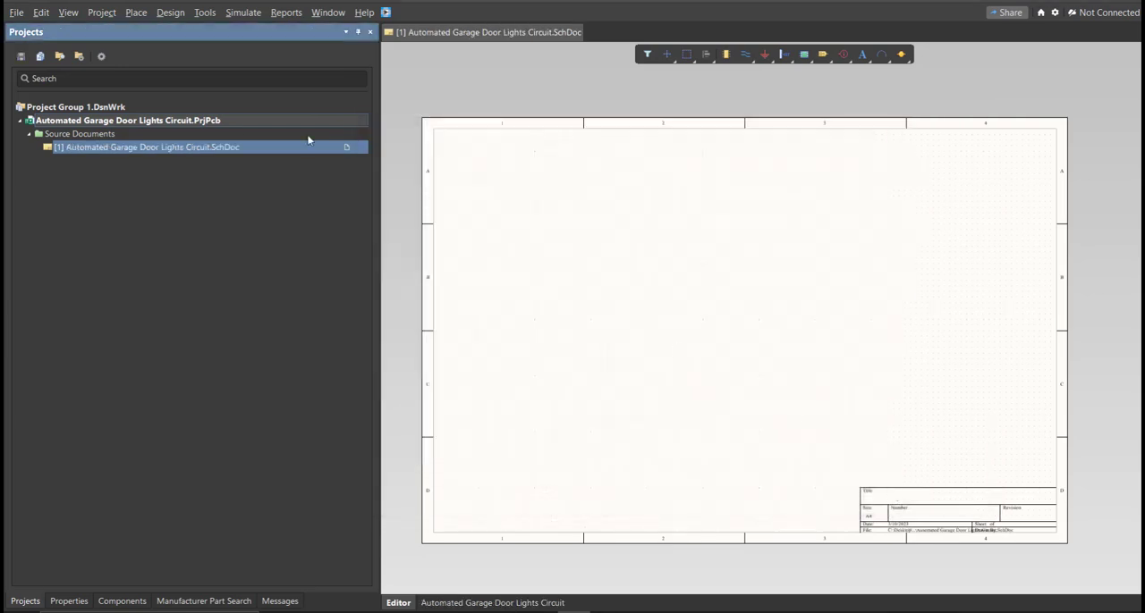
Step: Add a new schematic library to the project and save it as Automated Garage Door Lights Circuit
{"action": "left_click", "coordinate": [16, 12]}
{"action": "mouse_move", "coordinate": [37, 48]}
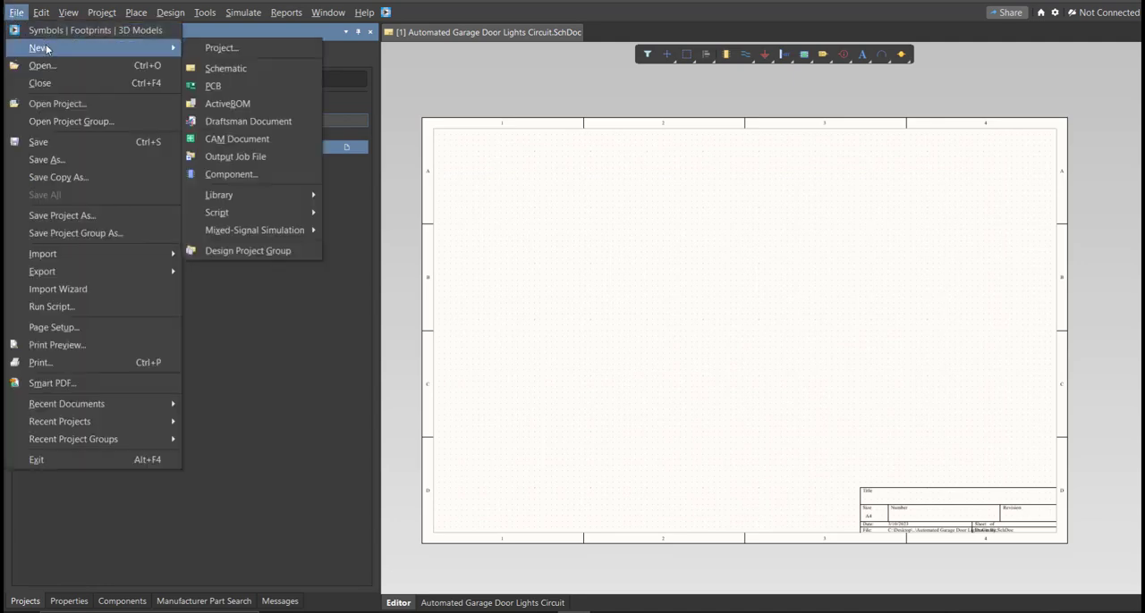
{"action": "mouse_move", "coordinate": [269, 194]}
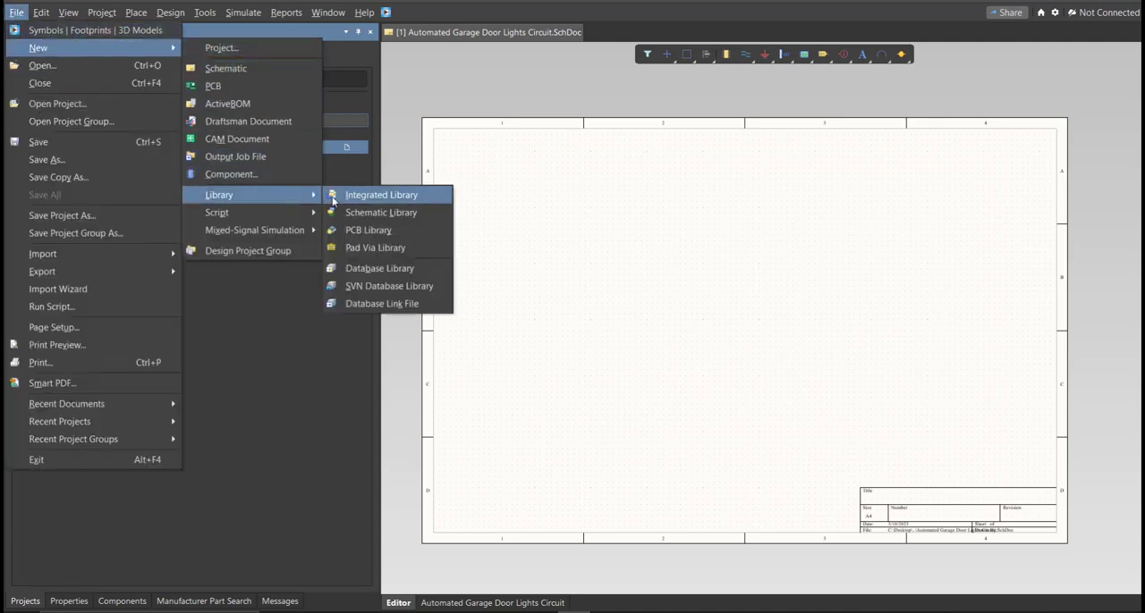
{"action": "left_click", "coordinate": [376, 212]}
{"action": "scroll", "coordinate": [661, 301], "scroll_direction": "down", "scroll_amount": 4, "text": "ctrl"}
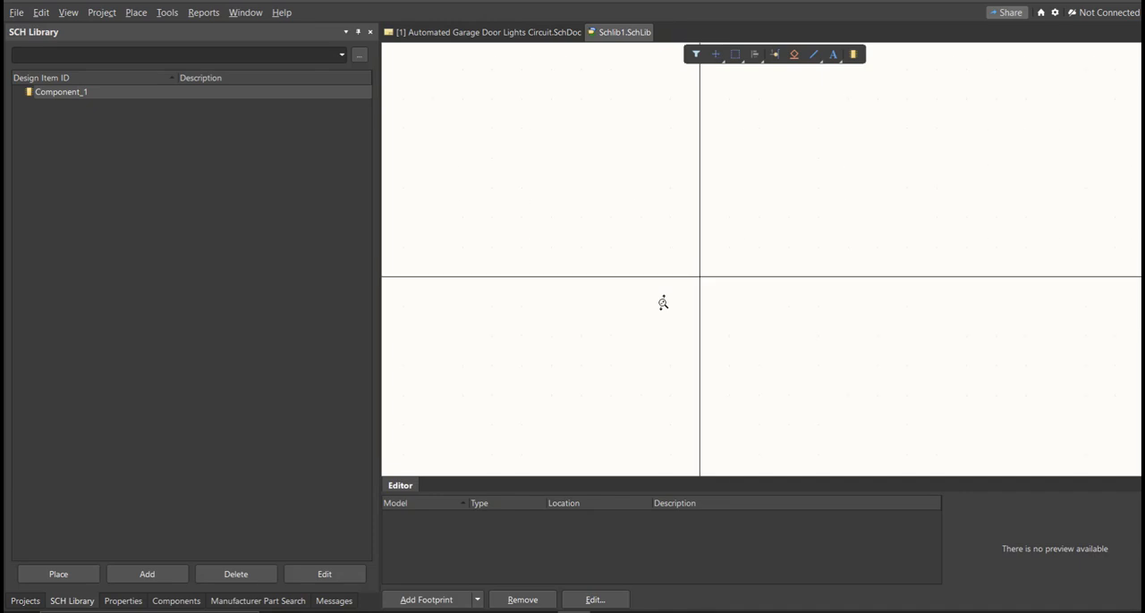
{"action": "key", "text": "ctrl+s"}
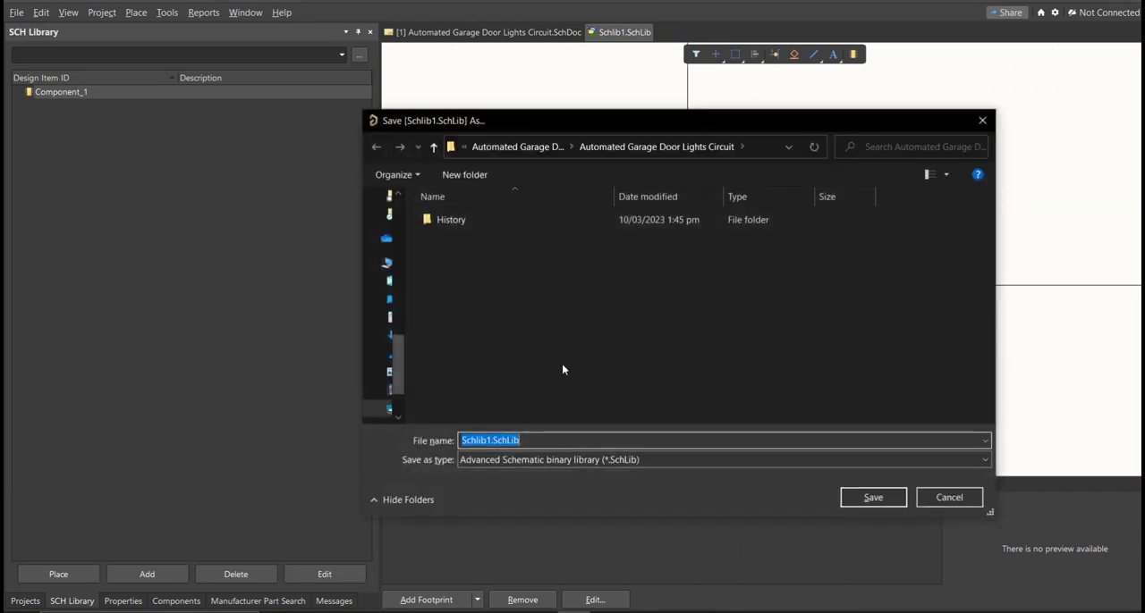
{"action": "type", "text": "Automated Garage Door Lights Circuit"}
{"action": "left_click", "coordinate": [774, 394]}
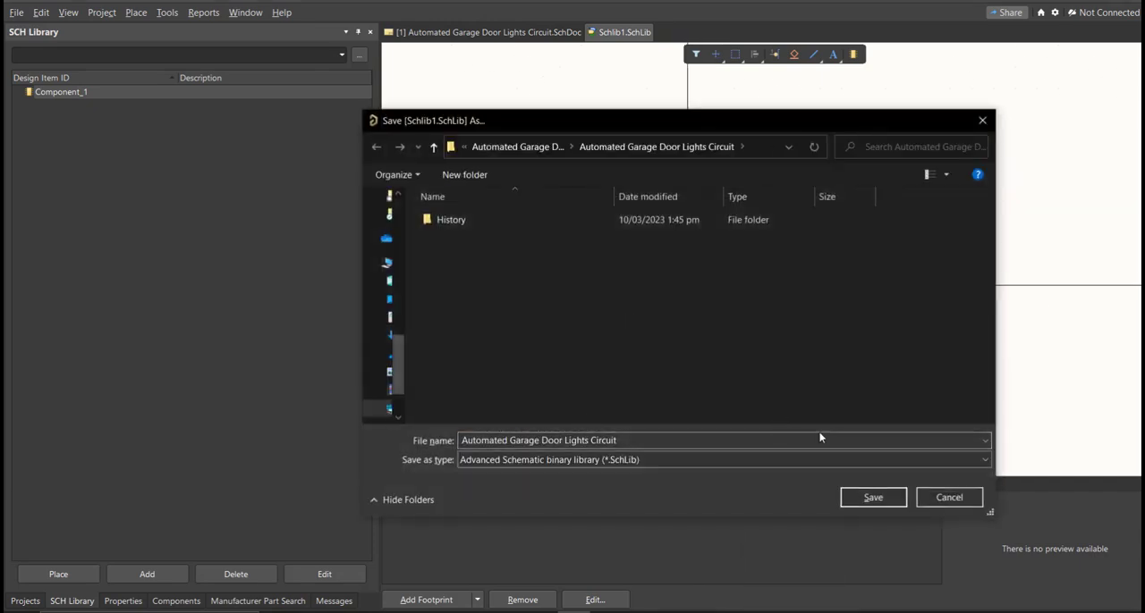
{"action": "left_click", "coordinate": [851, 505]}
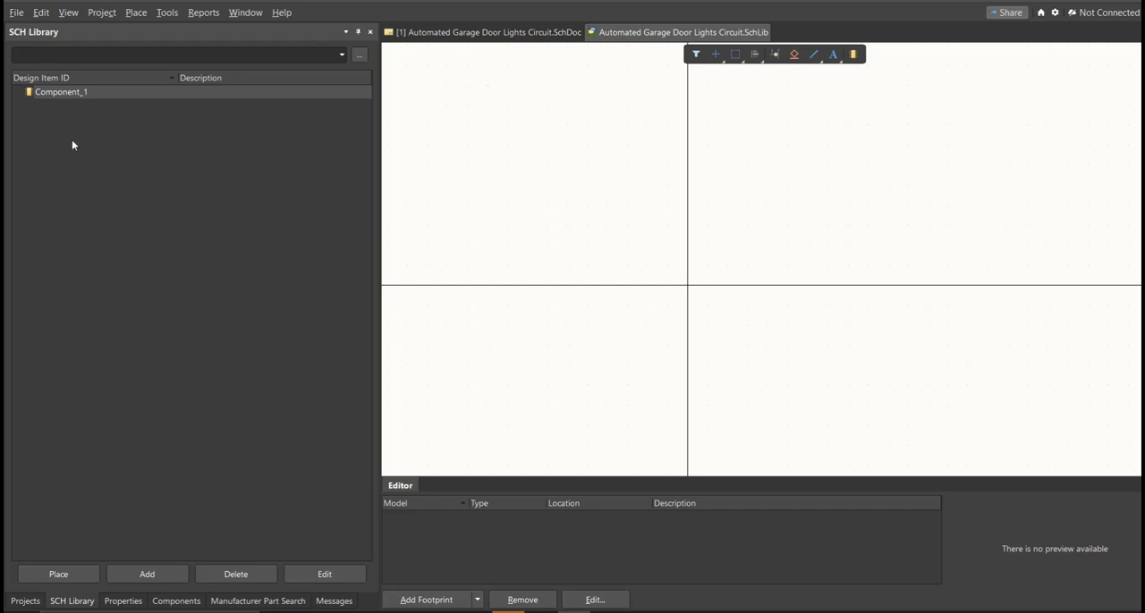
Step: Add a new PCB library to the project and save it as Automated Garage Door Lights Circuit
{"action": "left_click", "coordinate": [16, 13]}
{"action": "mouse_move", "coordinate": [53, 47]}
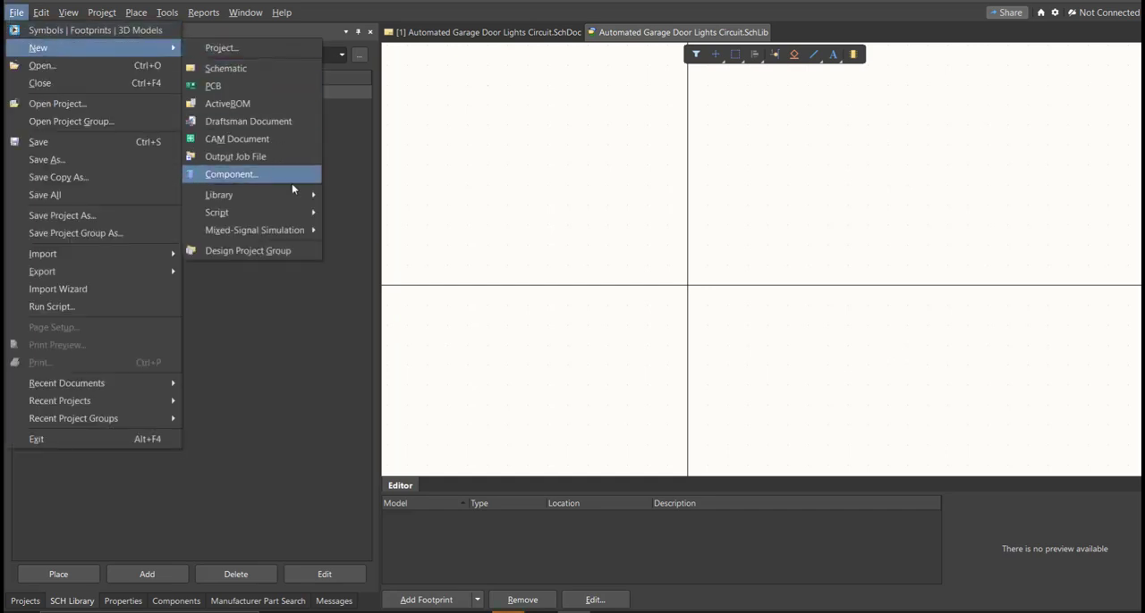
{"action": "mouse_move", "coordinate": [294, 197]}
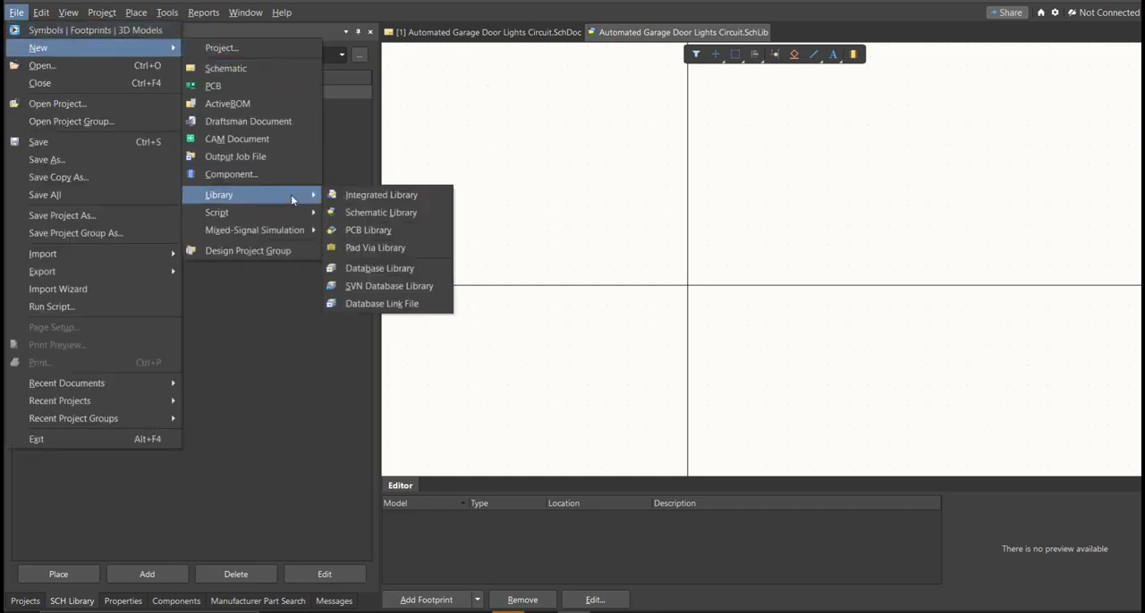
{"action": "left_click", "coordinate": [368, 230]}
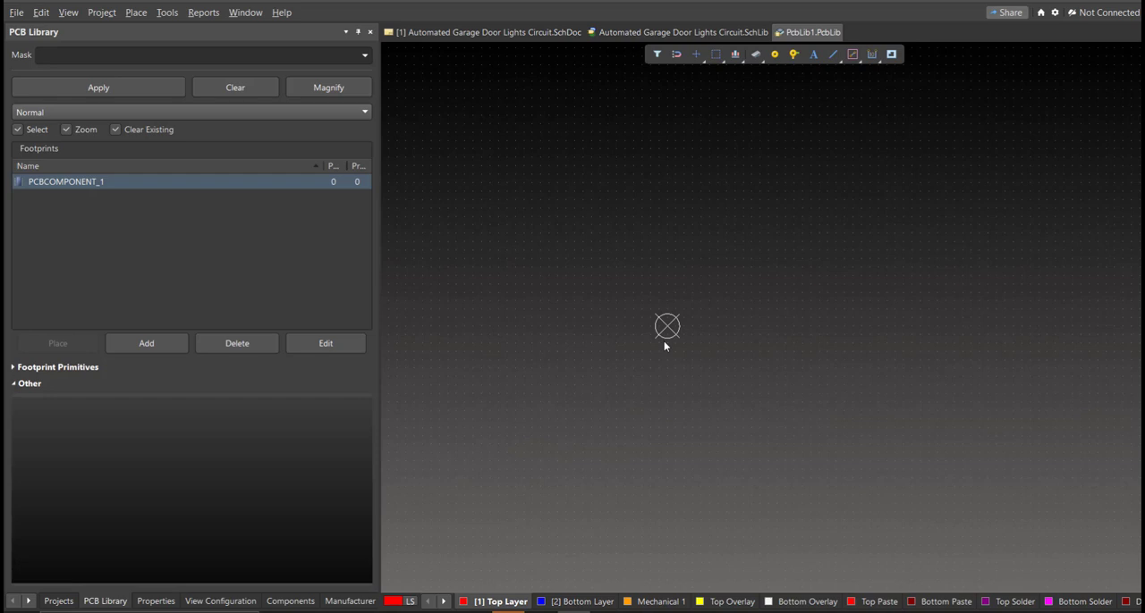
{"action": "key", "text": "ctrl+s"}
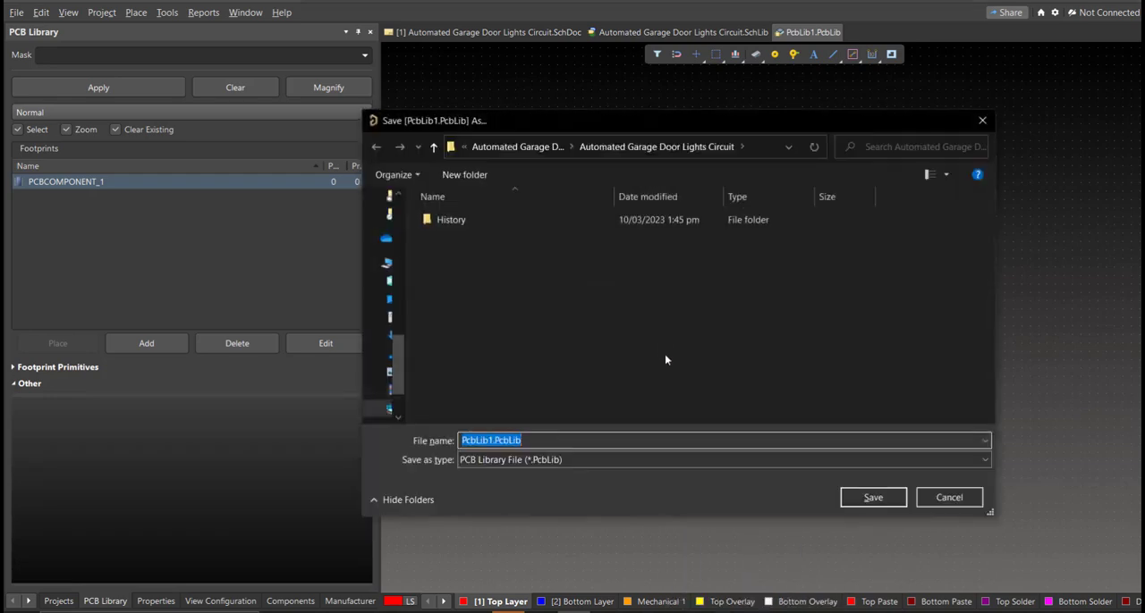
{"action": "type", "text": "Automated Garage Door Lights Circuit"}
{"action": "left_click", "coordinate": [664, 365]}
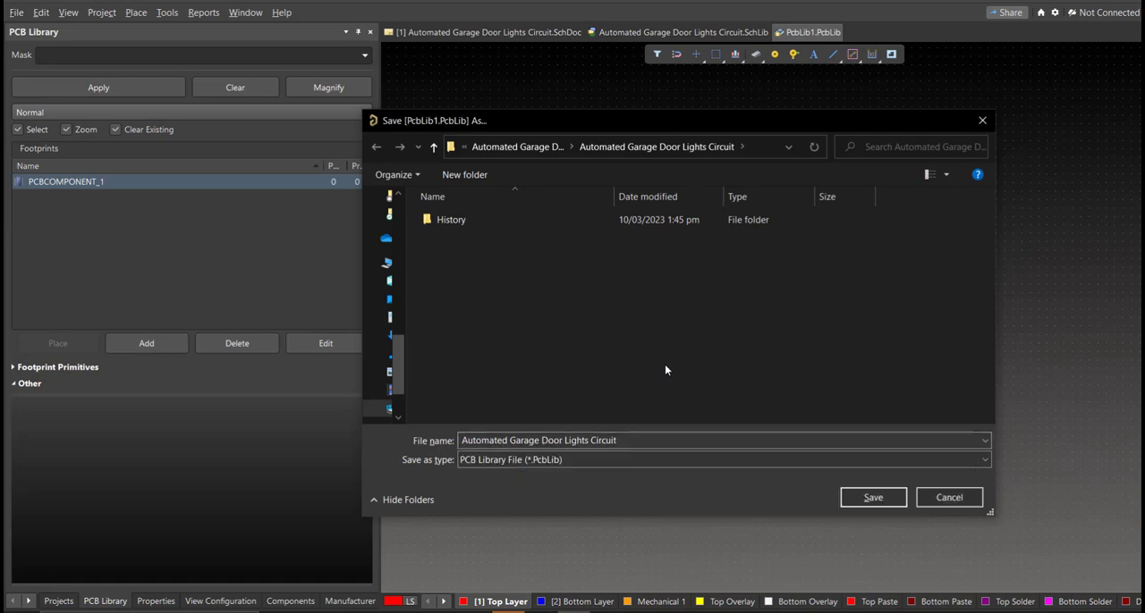
{"action": "left_click", "coordinate": [849, 501]}
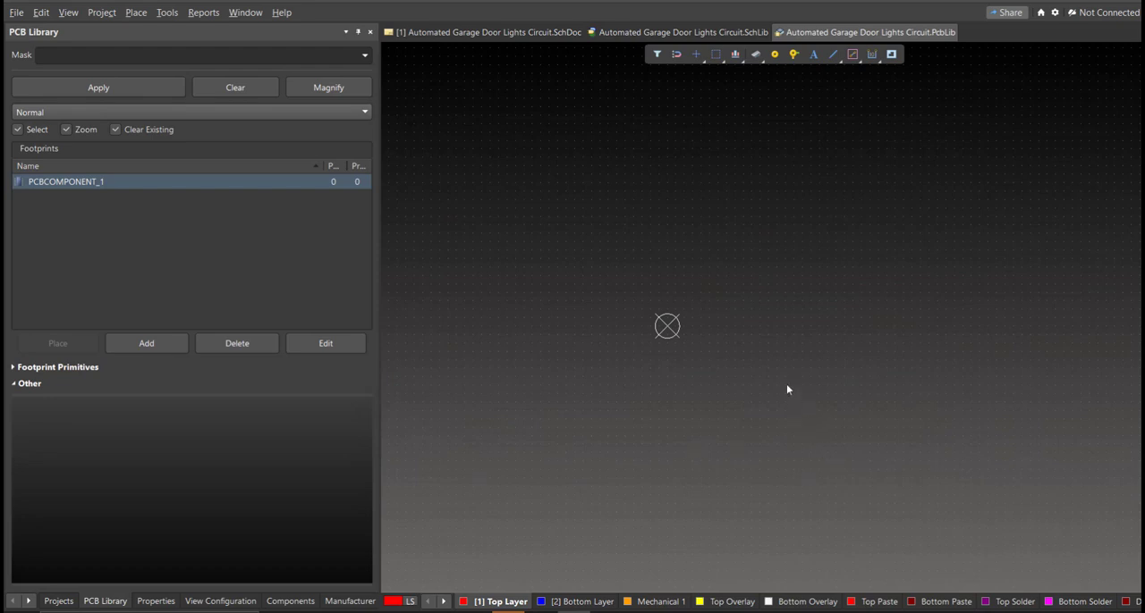
Step: Switch back to the Automated Garage Door Lights Circuit schematic sheet
{"action": "left_click", "coordinate": [449, 36]}
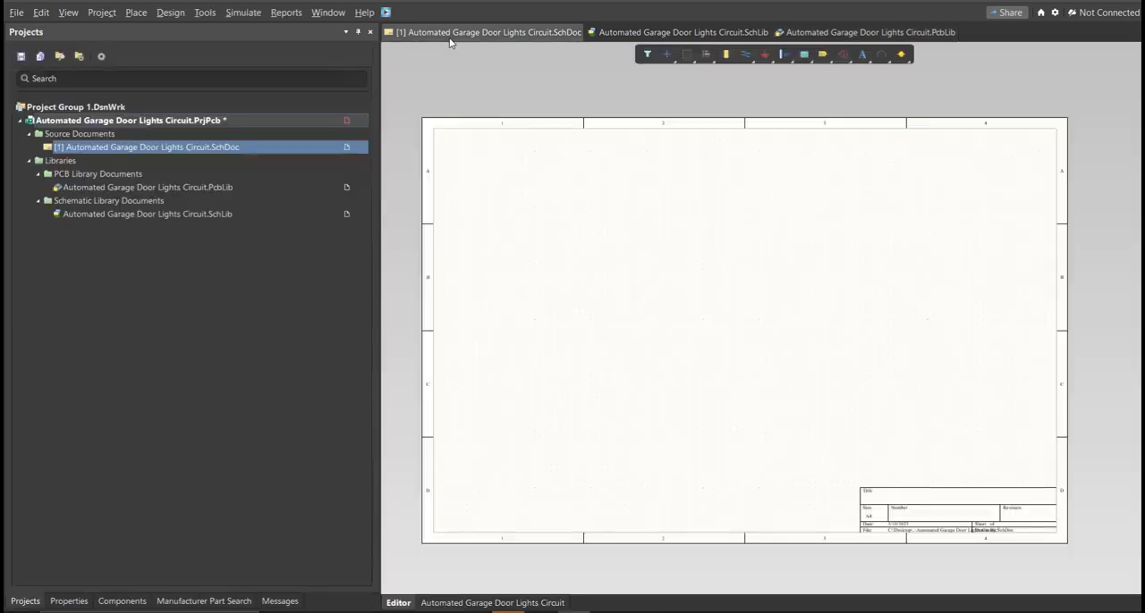
{"action": "mouse_move", "coordinate": [511, 243]}
{"action": "right_mouse_down"}
{"action": "mouse_move", "coordinate": [499, 220]}
{"action": "mouse_move", "coordinate": [502, 233]}
{"action": "right_mouse_up"}
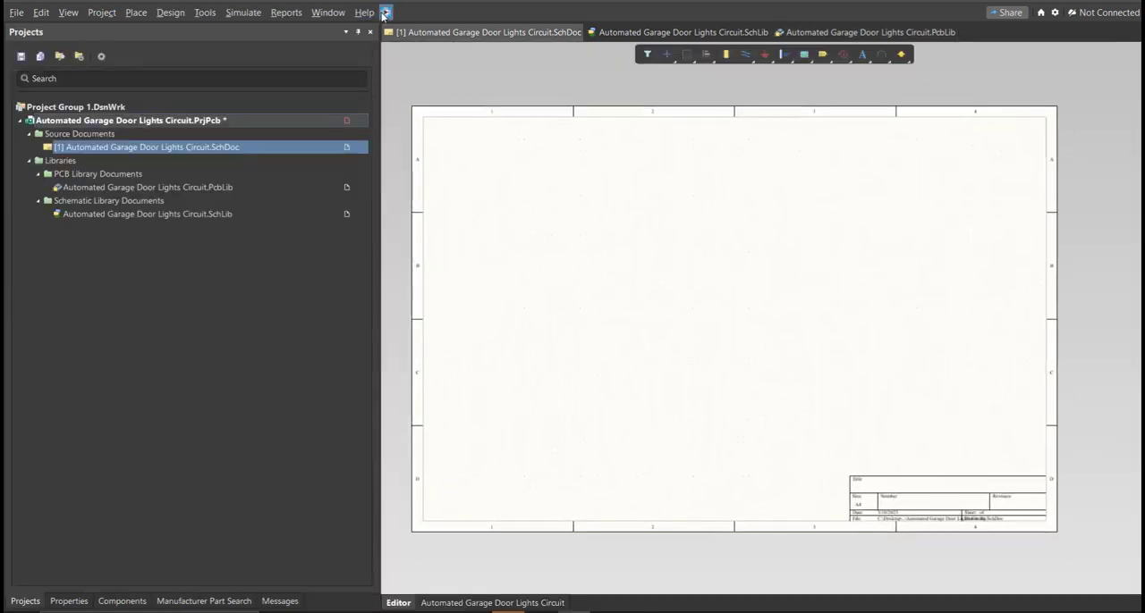
{"action": "left_click", "coordinate": [385, 12]}
{"action": "left_click_drag", "start_coordinate": [116, 11], "coordinate": [526, 139]}
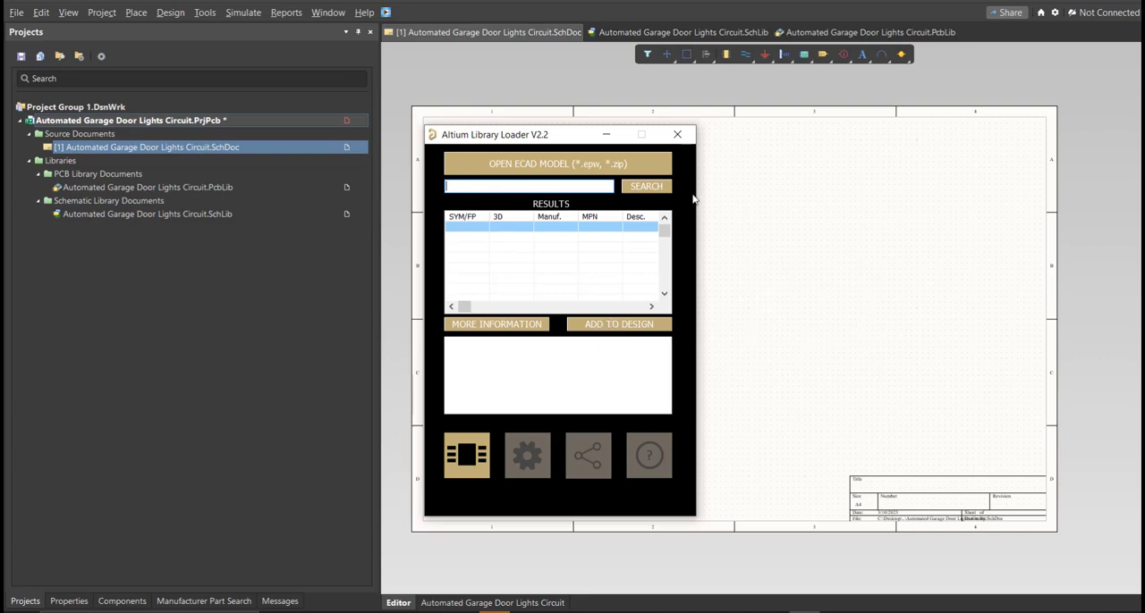
{"action": "left_click", "coordinate": [677, 134]}
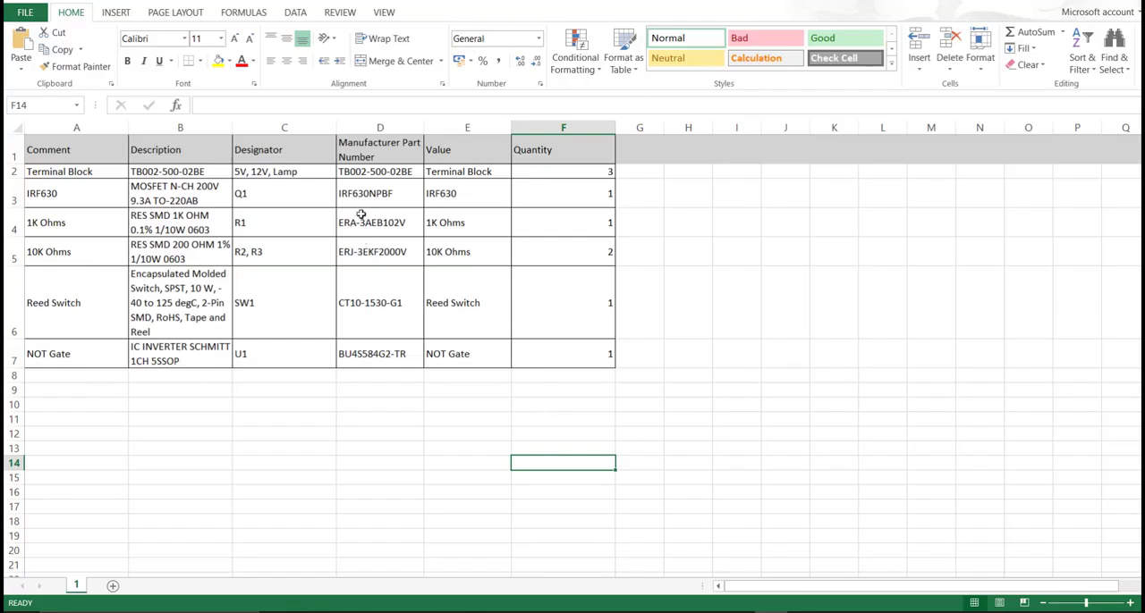
Step: In the Excel parts list, copy the terminal block's manufacturer part number TB002-500-02BE
{"action": "left_click_drag", "start_coordinate": [379, 150], "coordinate": [381, 345]}
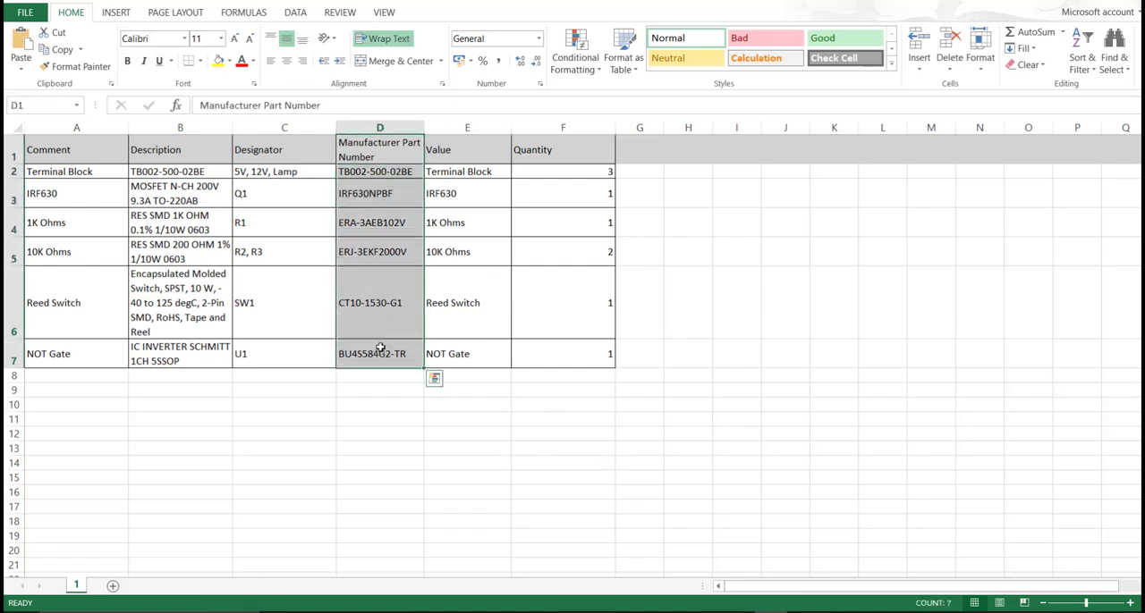
{"action": "left_click", "coordinate": [372, 223]}
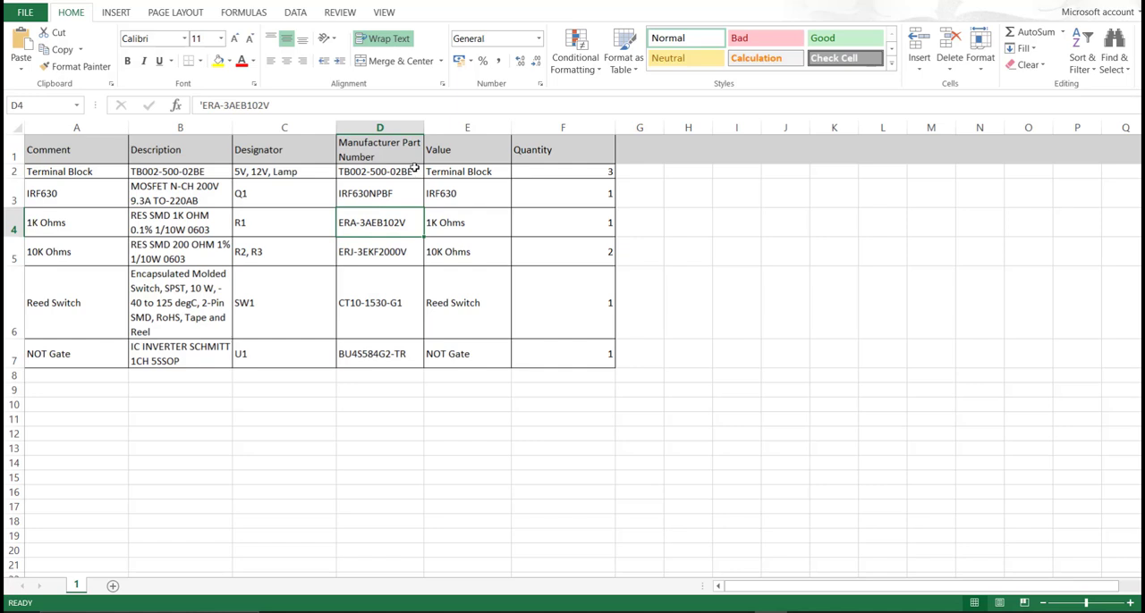
{"action": "double_click", "coordinate": [419, 172]}
{"action": "left_click_drag", "start_coordinate": [422, 172], "coordinate": [339, 171]}
{"action": "key", "text": "ctrl+c"}
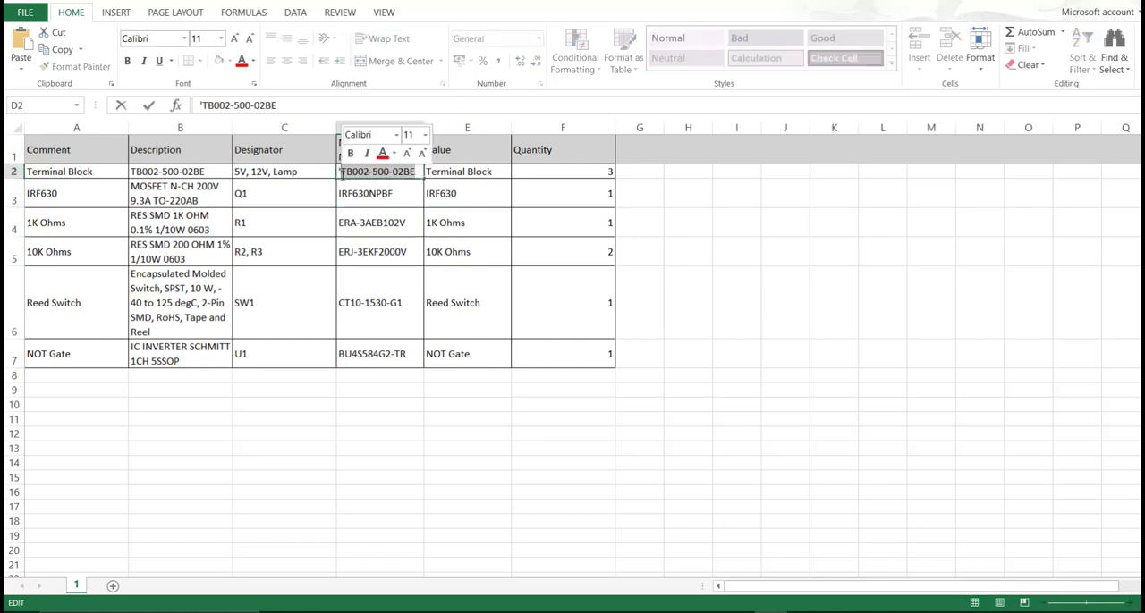
Step: Switch back to Altium, open the Library Loader and search it for the copied part number TB002-500-02BE
{"action": "left_click", "coordinate": [573, 612]}
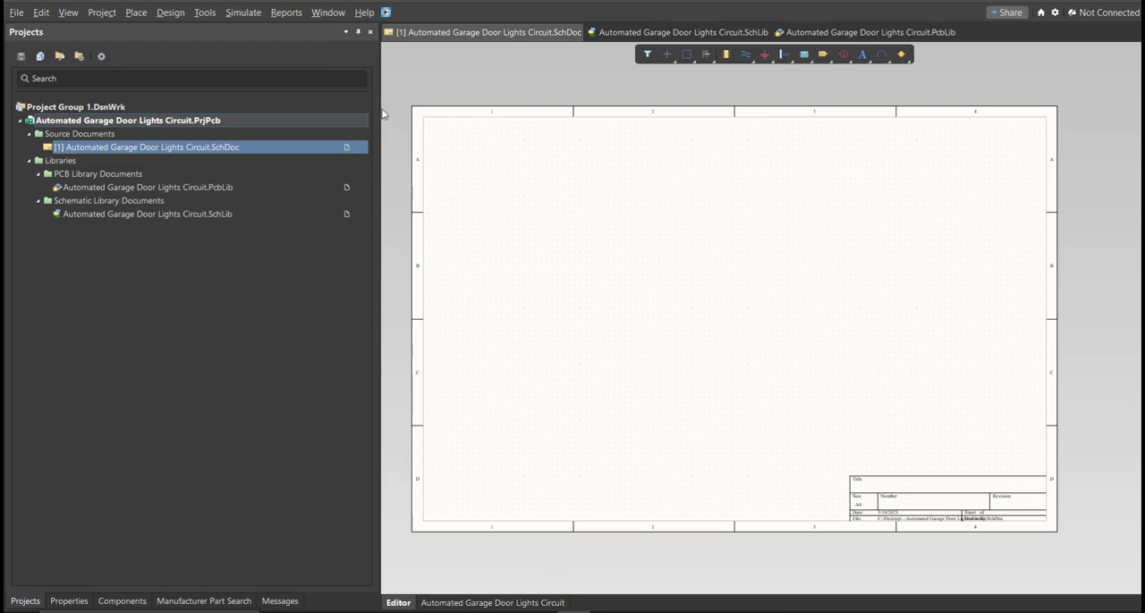
{"action": "left_click", "coordinate": [386, 13]}
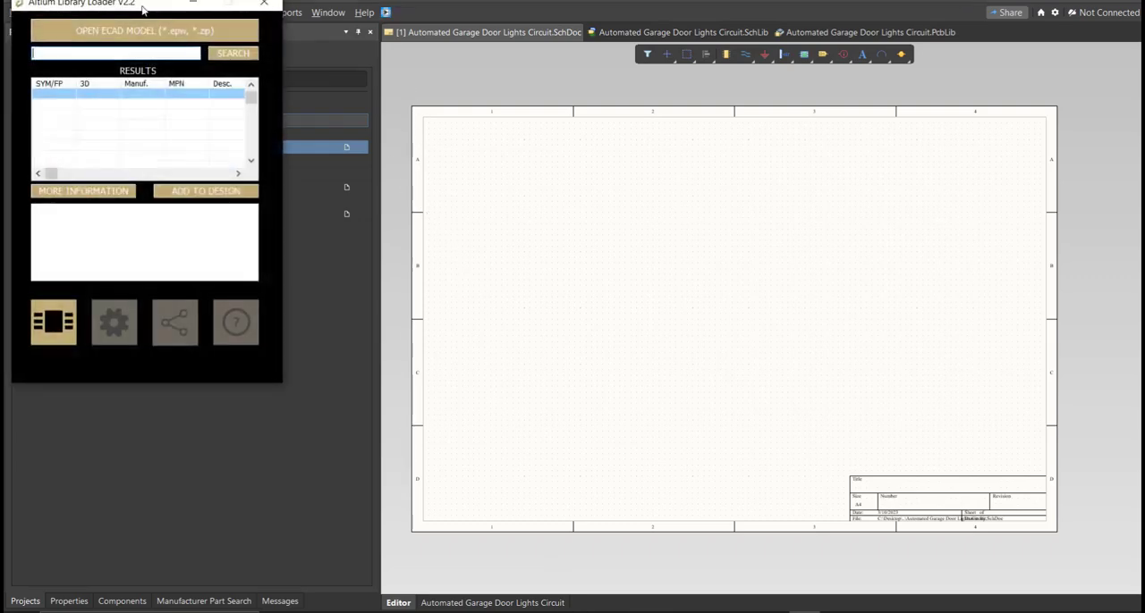
{"action": "left_click", "coordinate": [544, 171]}
{"action": "key", "text": "ctrl+v"}
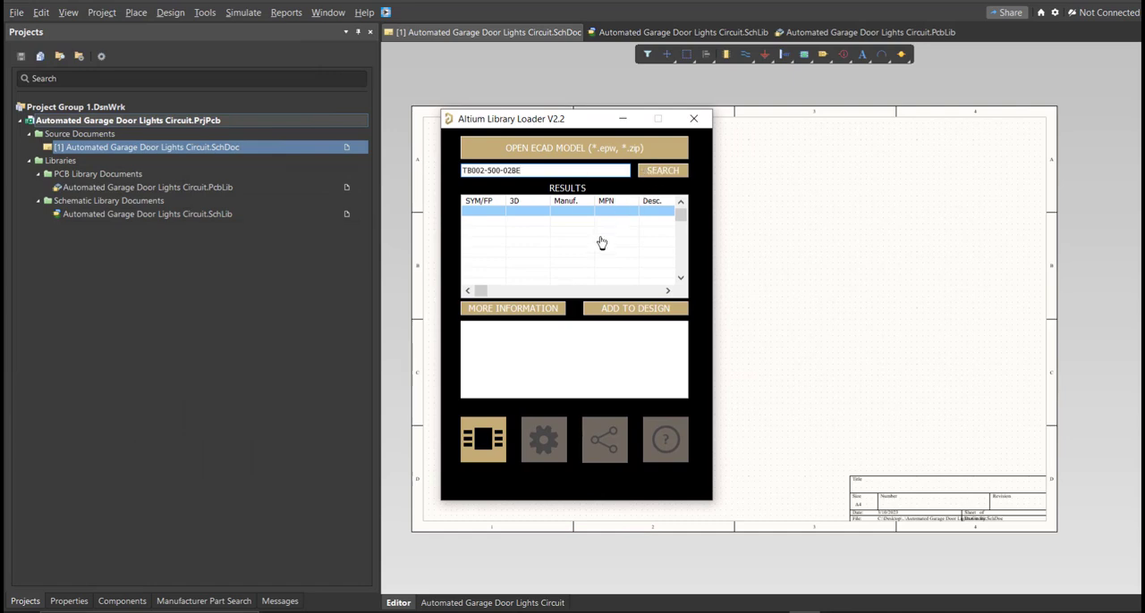
Step: Add the TB002-500-02BE terminal block to the design, close the Library Loader and place the symbol on the schematic sheet
{"action": "left_click", "coordinate": [607, 310]}
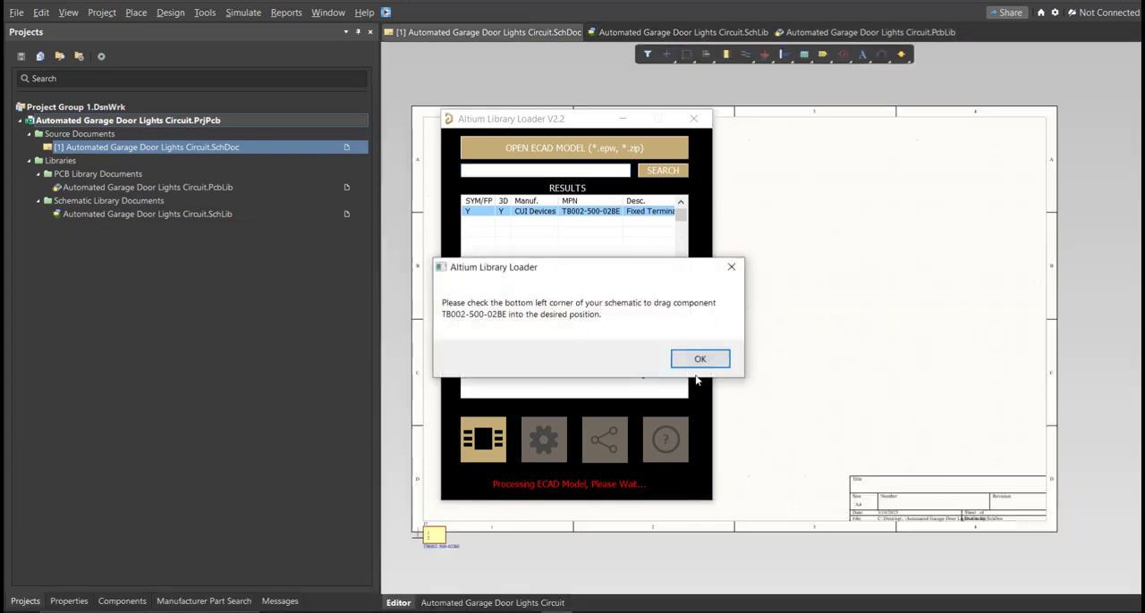
{"action": "left_click", "coordinate": [701, 362]}
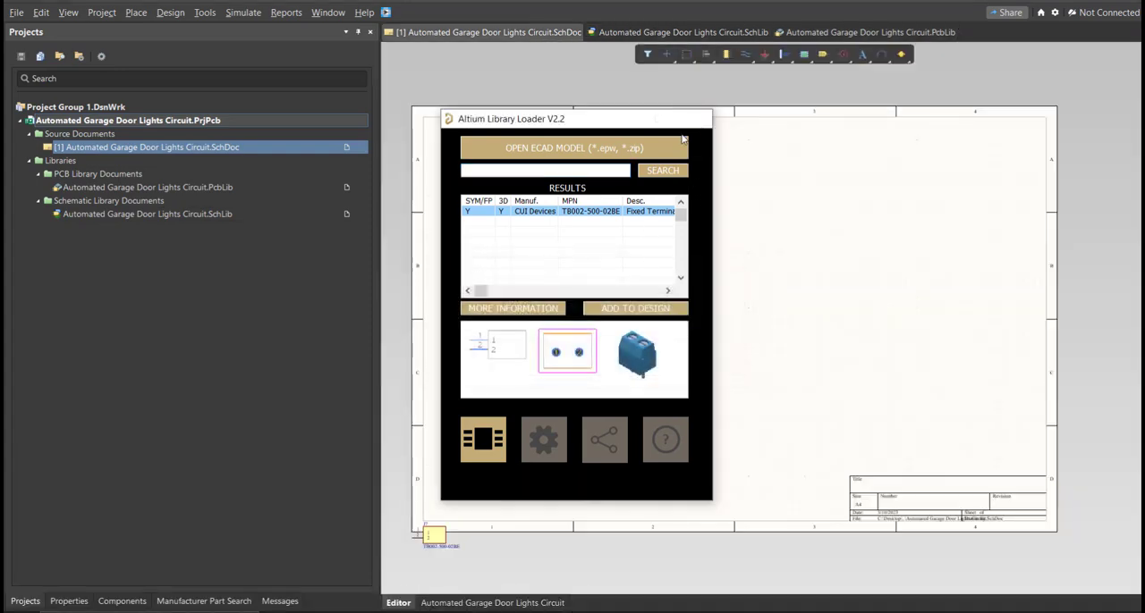
{"action": "left_click", "coordinate": [698, 121]}
{"action": "left_click", "coordinate": [531, 375]}
Step: In the Automated Garage Door Lights Circuit schematic library, delete the empty Component_1 and save the library
{"action": "left_click", "coordinate": [623, 36]}
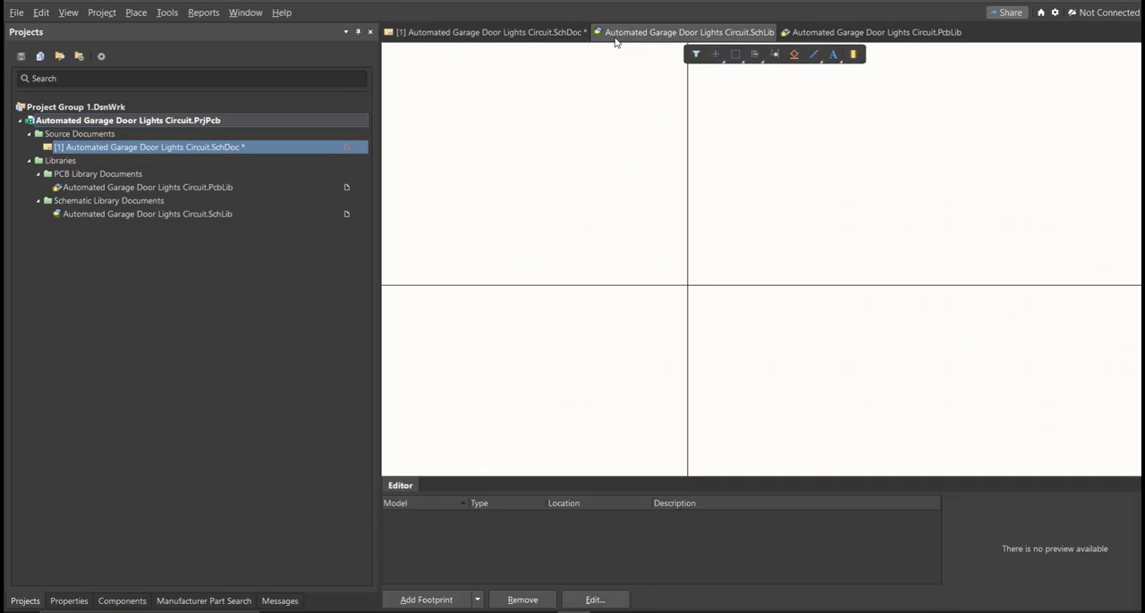
{"action": "left_click", "coordinate": [121, 107]}
{"action": "middle_click_drag", "start_coordinate": [679, 268], "coordinate": [679, 272]}
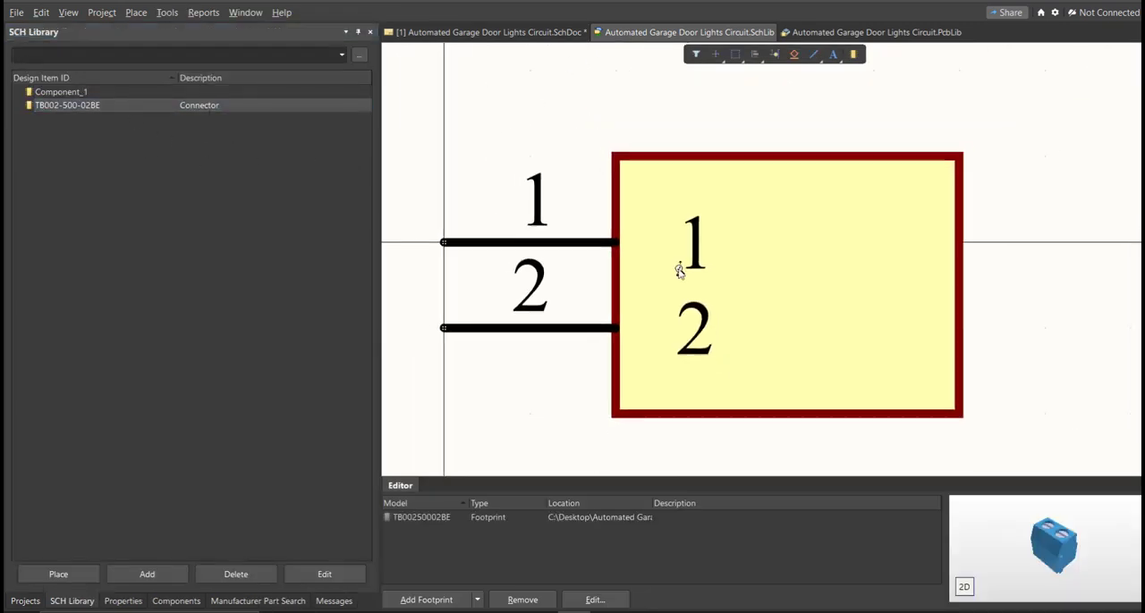
{"action": "left_click", "coordinate": [277, 96]}
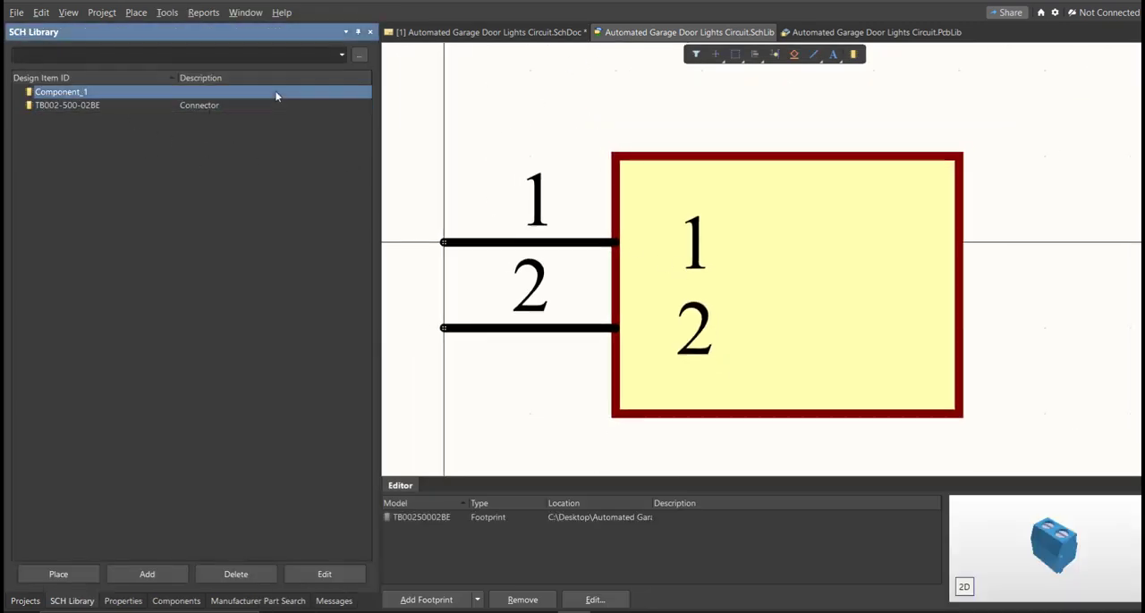
{"action": "key", "text": "Delete"}
{"action": "key", "text": "Return"}
{"action": "right_click_drag", "start_coordinate": [754, 249], "coordinate": [746, 249]}
{"action": "scroll", "coordinate": [745, 250], "scroll_direction": "down", "scroll_amount": 3, "text": "ctrl"}
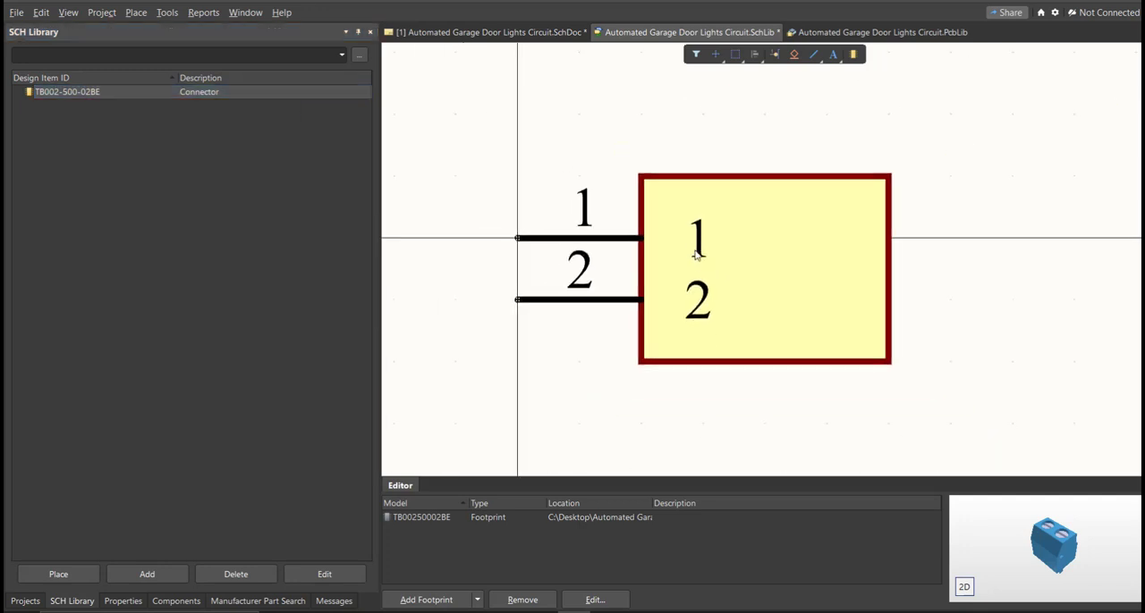
{"action": "key", "text": "ctrl+s"}
Step: Set the comment of the TB002-500-02BE library component to Terminal Block
{"action": "left_click", "coordinate": [134, 603]}
{"action": "left_click", "coordinate": [102, 169]}
{"action": "type", "text": "Terminal Blo"}
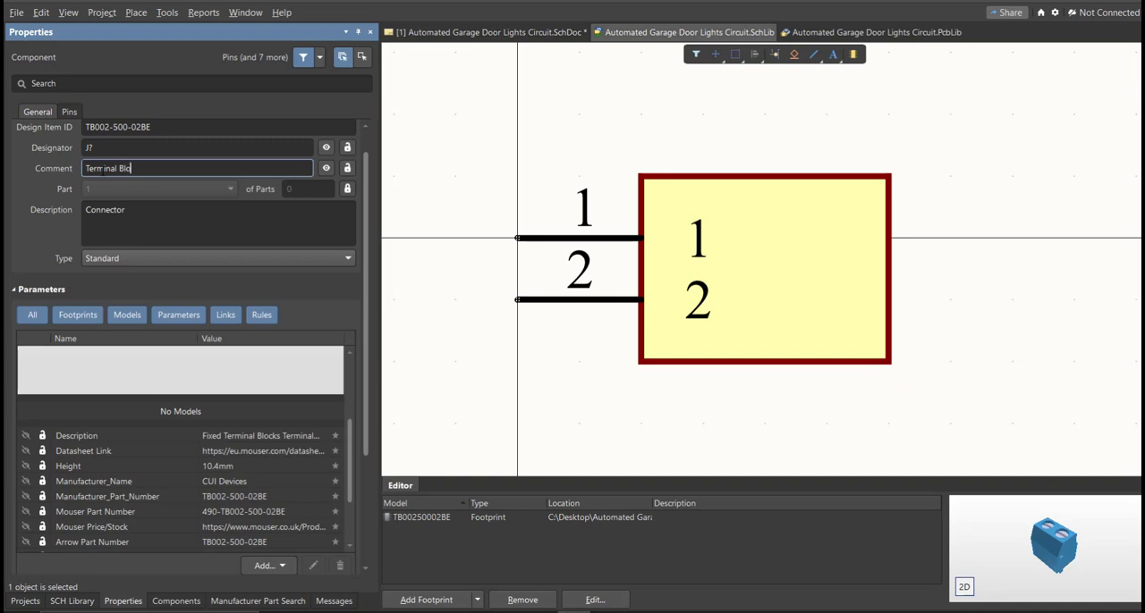
{"action": "key", "text": "BackSpace"}
{"action": "key", "text": "BackSpace"}
{"action": "key", "text": "BackSpace"}
{"action": "type", "text": "ck"}
{"action": "key", "text": "Return"}
{"action": "left_click", "coordinate": [427, 211]}
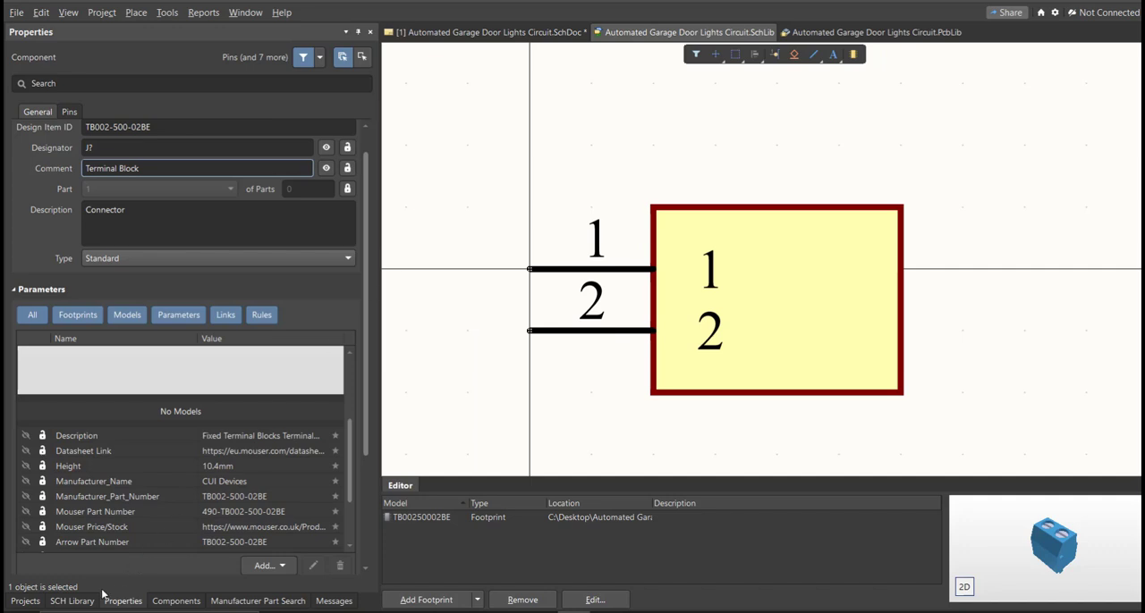
Step: Place the edited terminal block from the schematic library on the schematic sheet beside the first one
{"action": "left_click", "coordinate": [79, 603]}
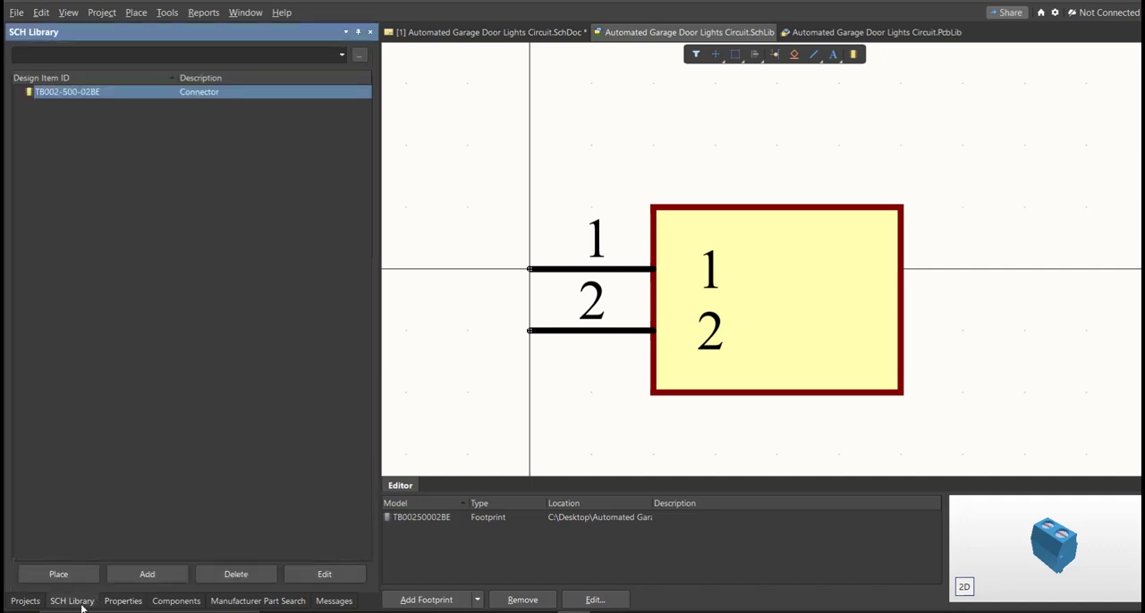
{"action": "left_click", "coordinate": [58, 574]}
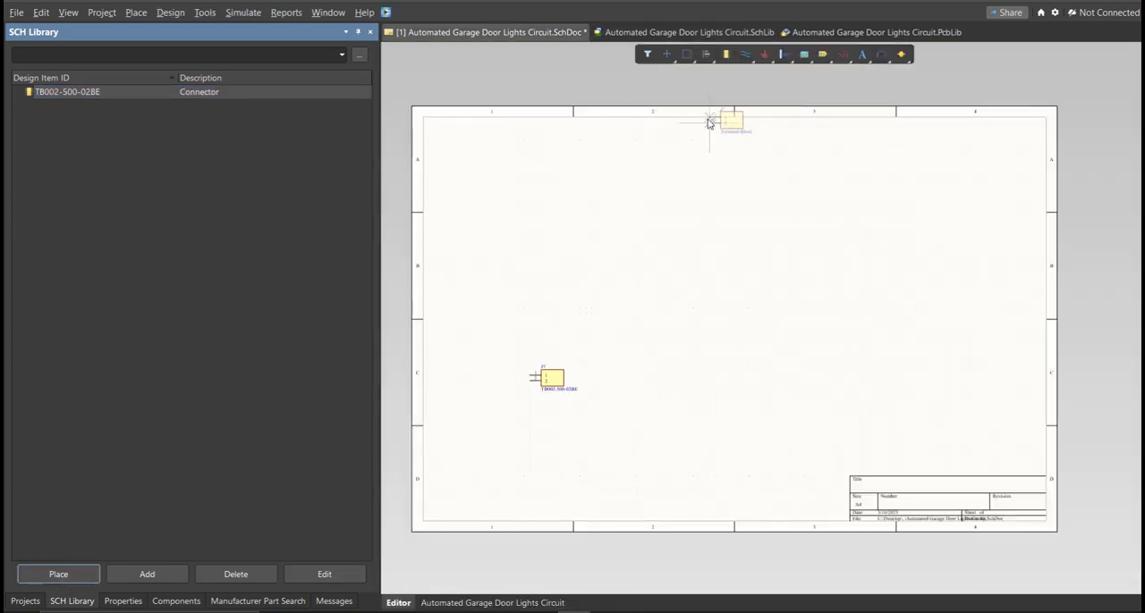
{"action": "scroll", "coordinate": [581, 395], "scroll_direction": "up", "scroll_amount": 5, "text": "ctrl"}
{"action": "left_click", "coordinate": [755, 375]}
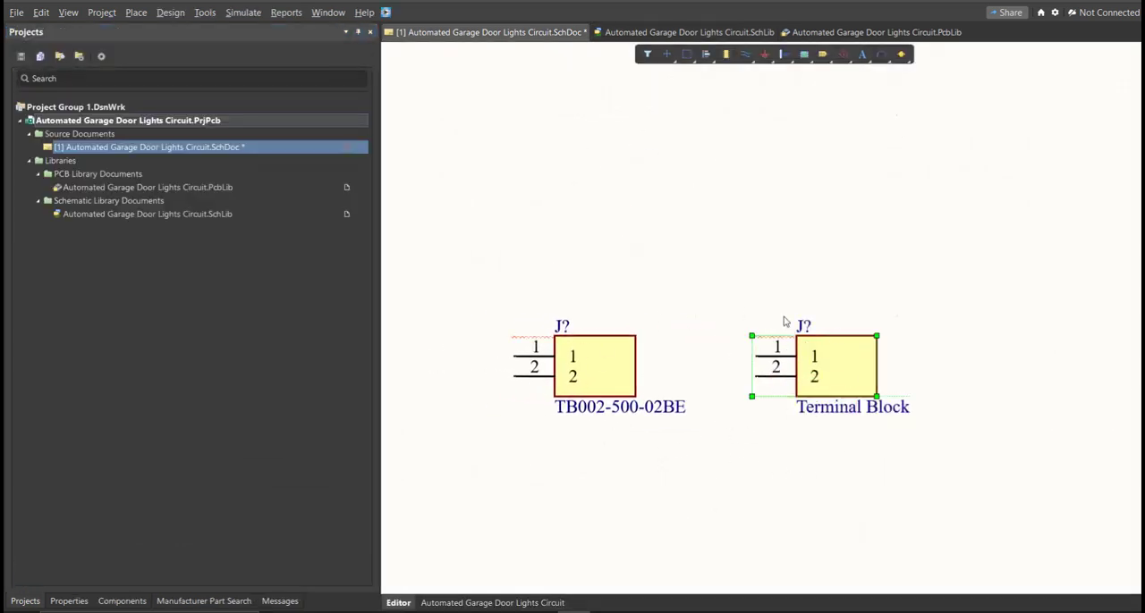
Step: Compare the comments of the two terminal blocks placed on the schematic sheet
{"action": "left_click", "coordinate": [672, 306]}
{"action": "left_click_drag", "start_coordinate": [664, 279], "coordinate": [495, 447]}
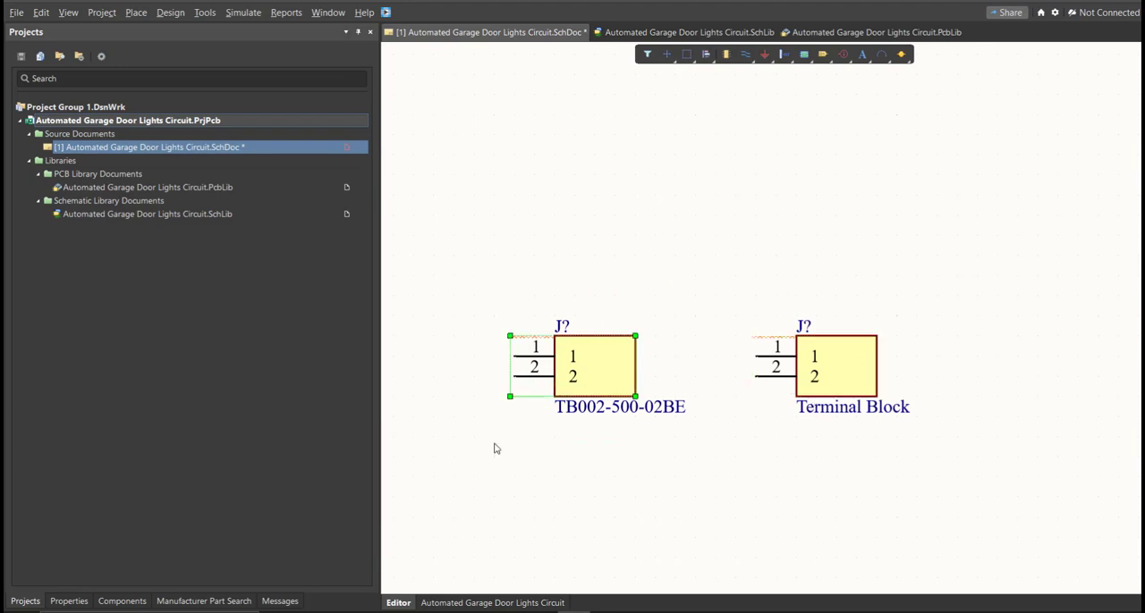
{"action": "left_click_drag", "start_coordinate": [941, 299], "coordinate": [749, 422]}
{"action": "left_click", "coordinate": [730, 455]}
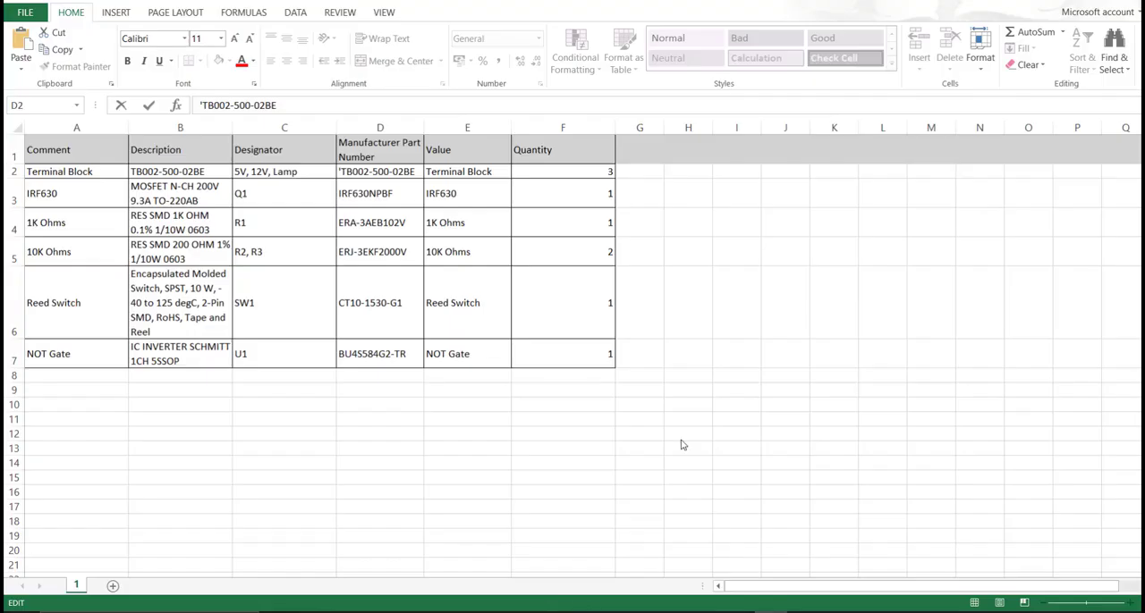
Step: Examine the Manufacturer Part Number column in the Excel parts list, then return to the schematic library in Altium
{"action": "left_click", "coordinate": [472, 220]}
{"action": "left_click_drag", "start_coordinate": [379, 149], "coordinate": [398, 357]}
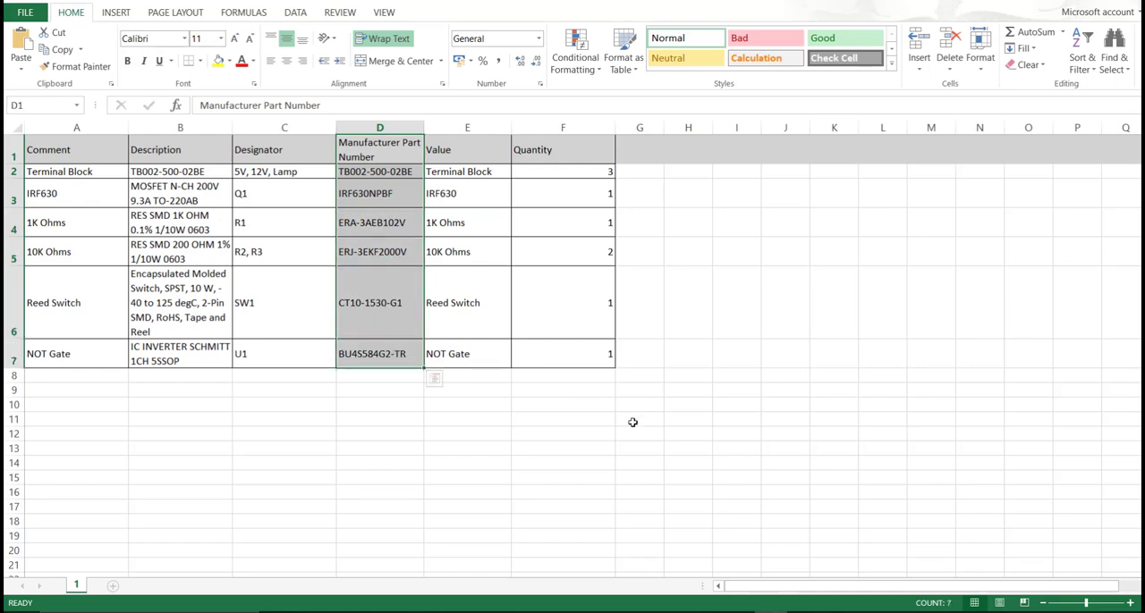
{"action": "left_click", "coordinate": [796, 612]}
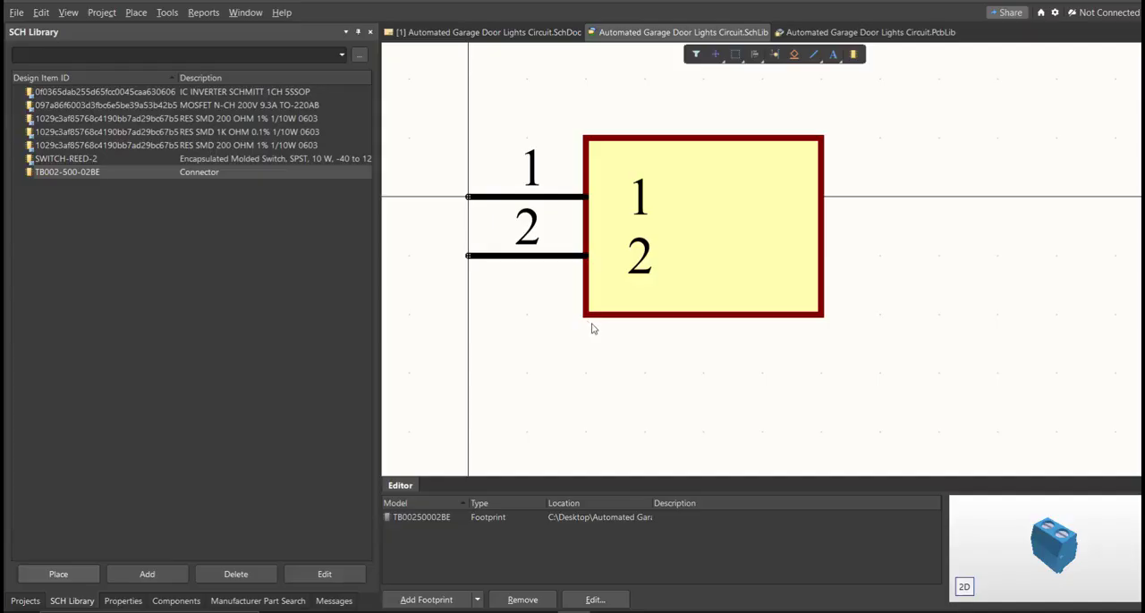
Step: Review the symbol and footprint of each component in the schematic library, from the inverter to the terminal block
{"action": "right_click_drag", "start_coordinate": [596, 335], "coordinate": [607, 347]}
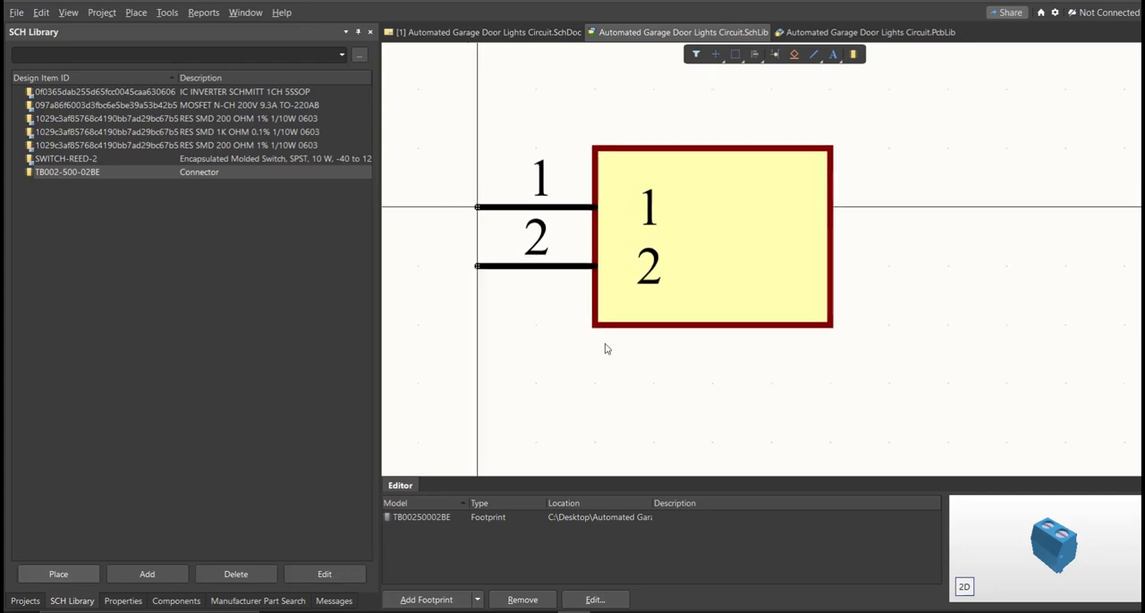
{"action": "left_click", "coordinate": [75, 599]}
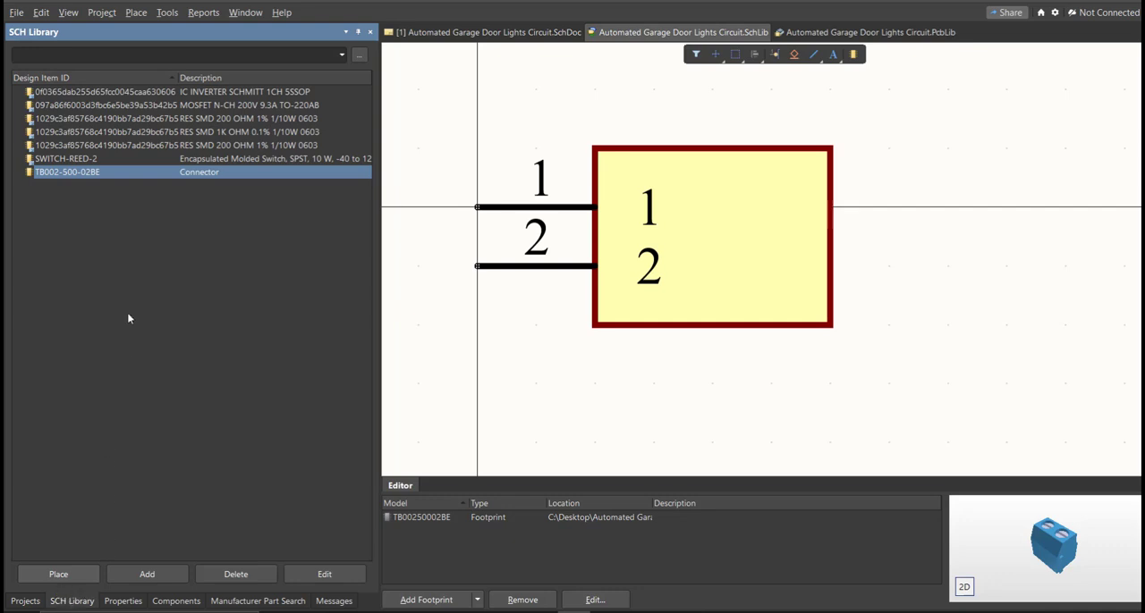
{"action": "left_click", "coordinate": [92, 93]}
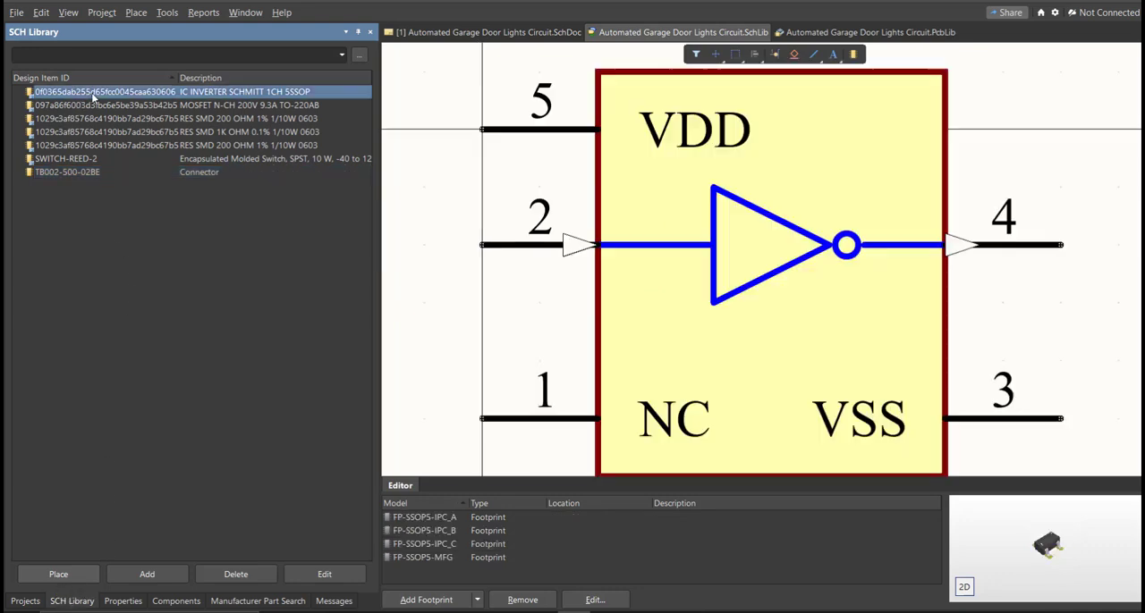
{"action": "key", "text": "Down"}
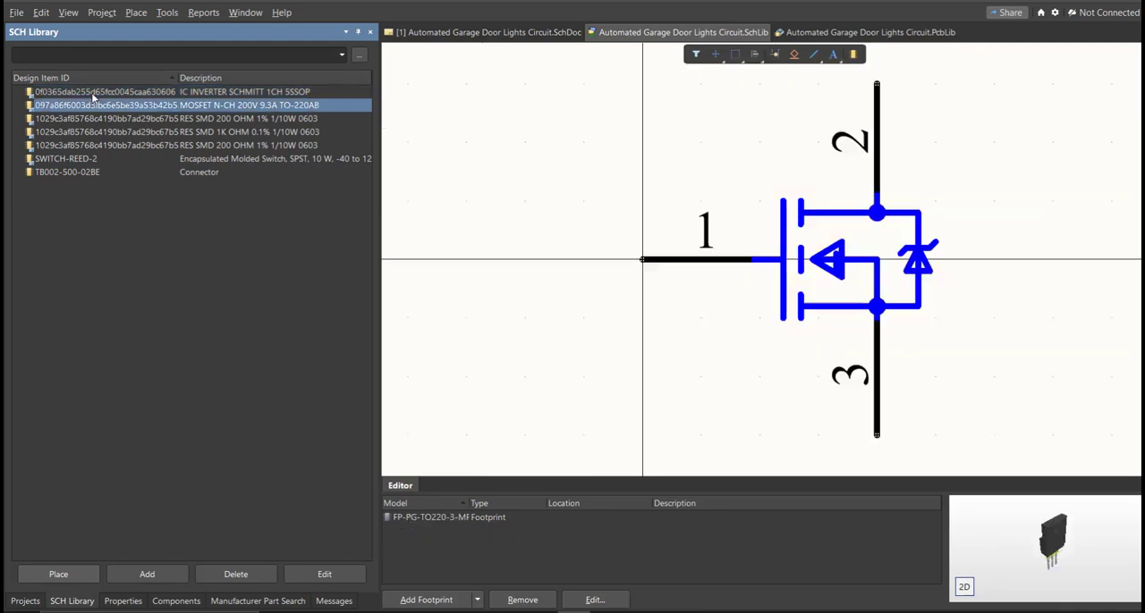
{"action": "key", "text": "Down"}
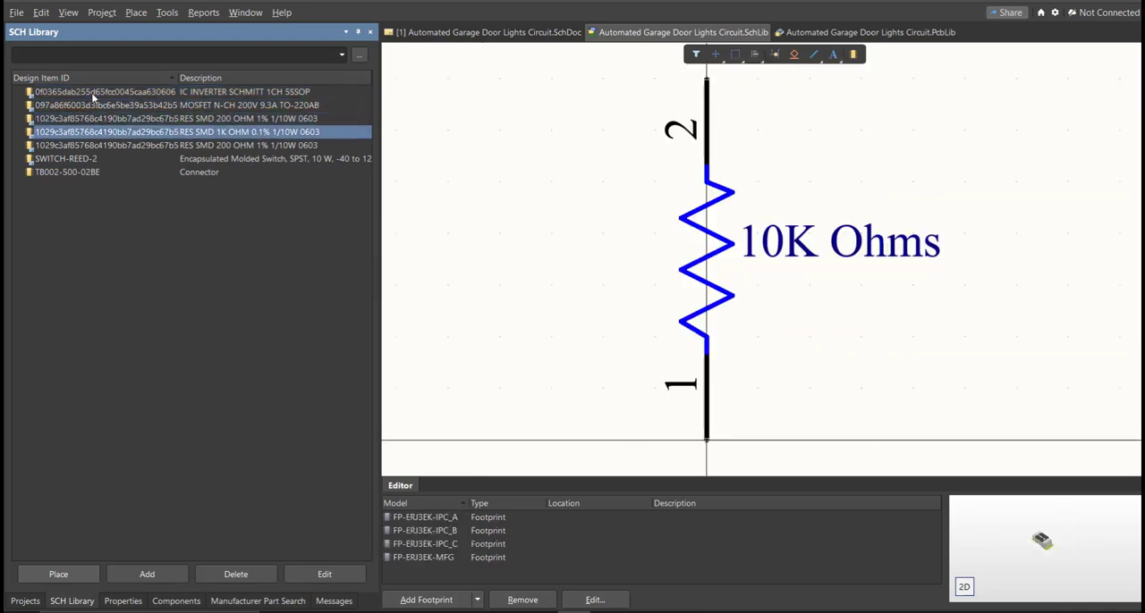
{"action": "key", "text": "Down"}
{"action": "key", "text": "Down"}
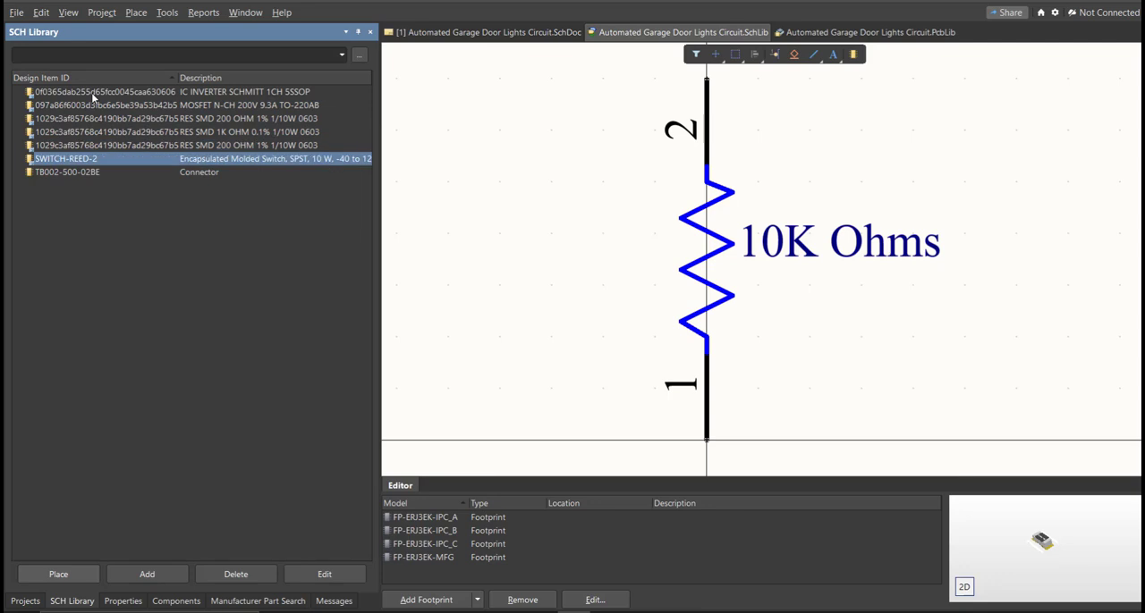
{"action": "key", "text": "Down"}
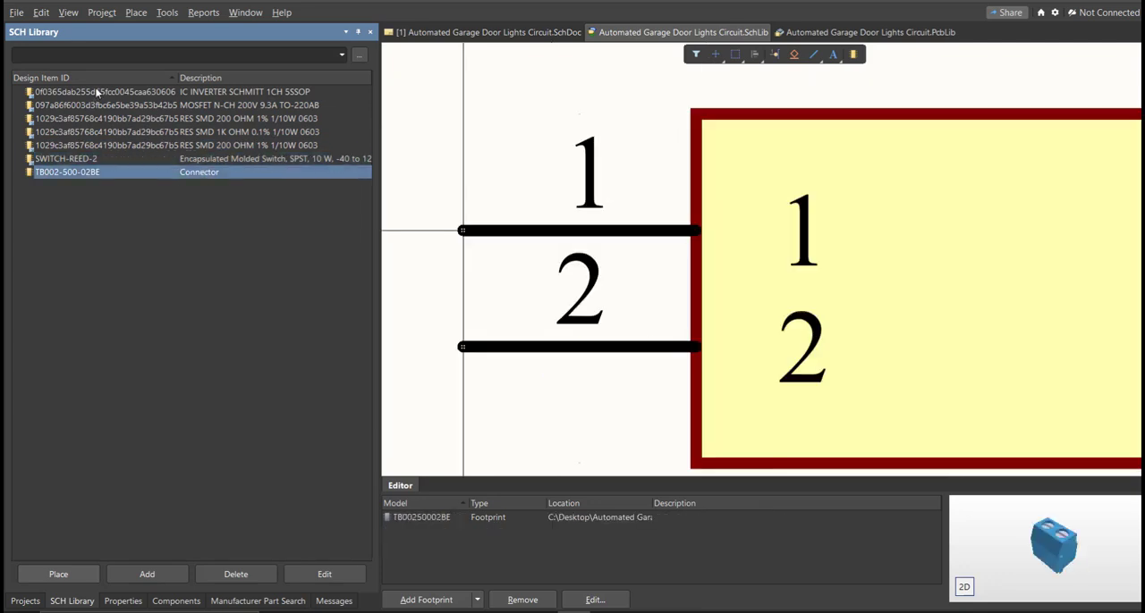
Step: Return to the schematic sheet and bring up the component list of Automated Garage Door Lights Circuit.SchLib
{"action": "left_click", "coordinate": [427, 36]}
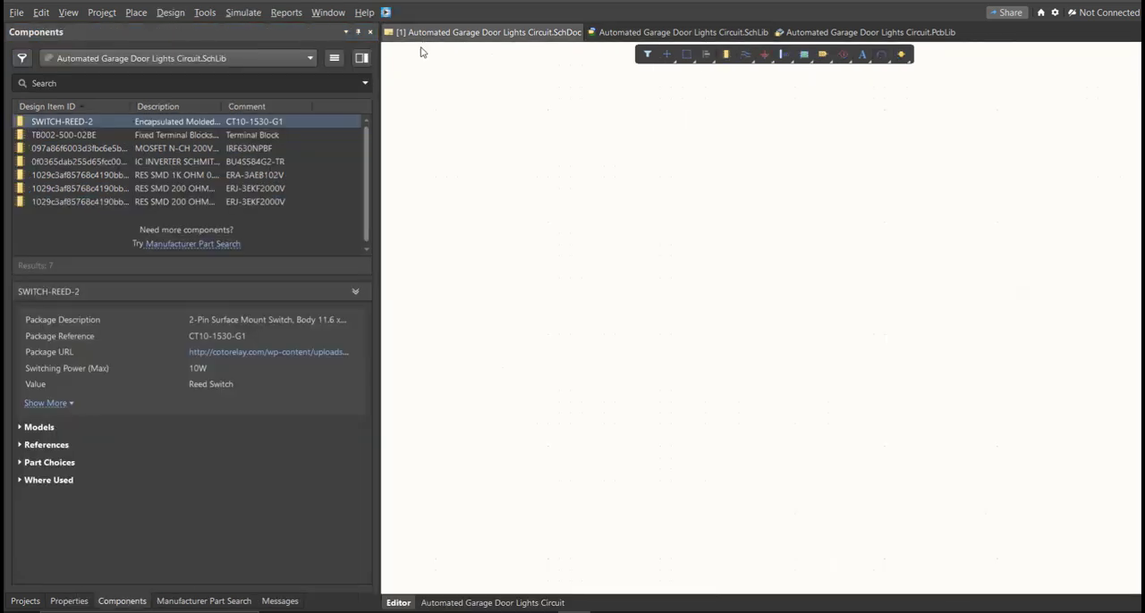
{"action": "left_click", "coordinate": [122, 602]}
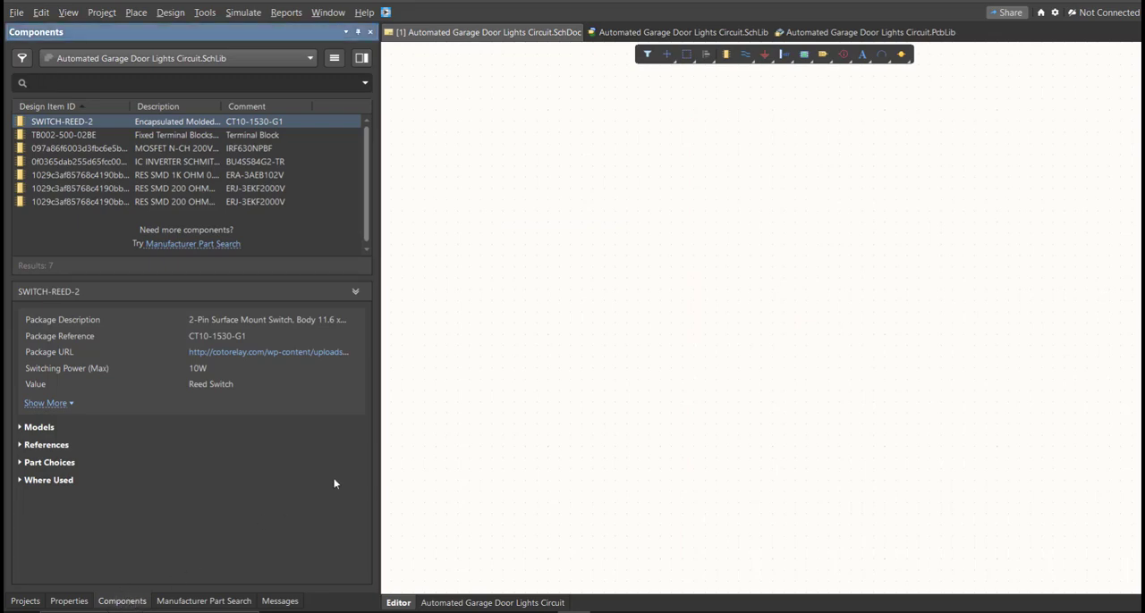
{"action": "left_click", "coordinate": [452, 391]}
{"action": "right_click", "coordinate": [452, 387]}
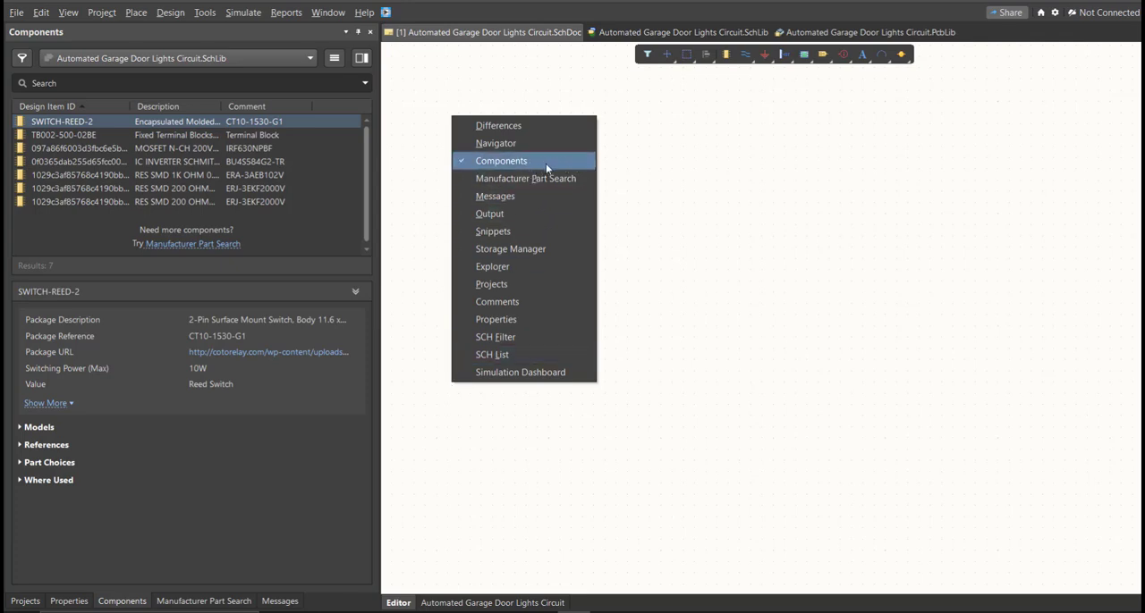
{"action": "left_click", "coordinate": [635, 185]}
Step: Place the reed switch, terminal blocks, IRF630NPBF MOSFET, BU4S584G2-TR inverter, 1K Ohms resistor and two 10K Ohms resistors on the schematic sheet
{"action": "left_click_drag", "start_coordinate": [79, 123], "coordinate": [711, 282]}
{"action": "key", "text": "Escape"}
{"action": "left_click_drag", "start_coordinate": [104, 139], "coordinate": [404, 245]}
{"action": "left_click_drag", "start_coordinate": [87, 150], "coordinate": [704, 314]}
{"action": "left_click_drag", "start_coordinate": [88, 176], "coordinate": [524, 306]}
{"action": "left_click", "coordinate": [613, 447]}
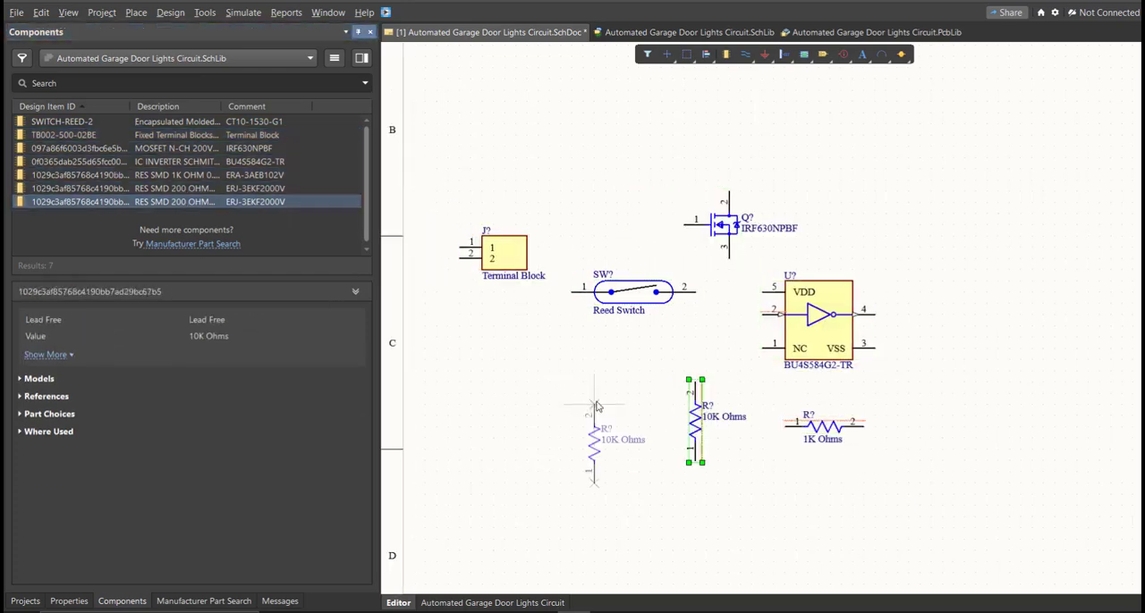
{"action": "left_click", "coordinate": [59, 135]}
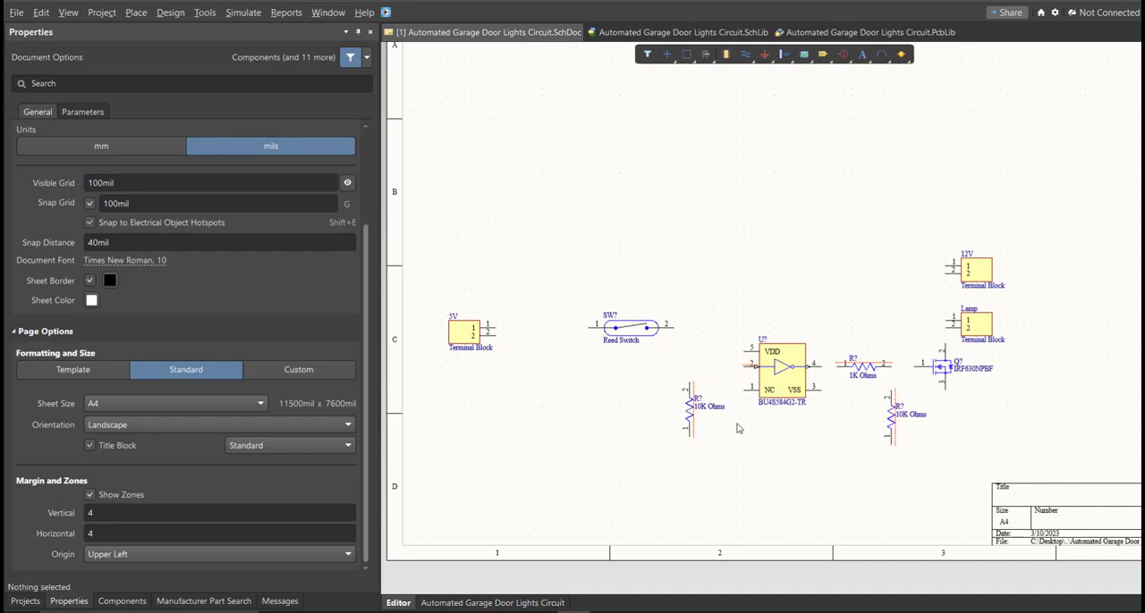
Step: Open the designator of the 10K Ohms resistor between the reed switch and the inverter for editing
{"action": "scroll", "coordinate": [743, 432], "scroll_direction": "up", "scroll_amount": 3, "text": "ctrl"}
{"action": "scroll", "coordinate": [804, 332], "scroll_direction": "up", "scroll_amount": 3, "text": "ctrl"}
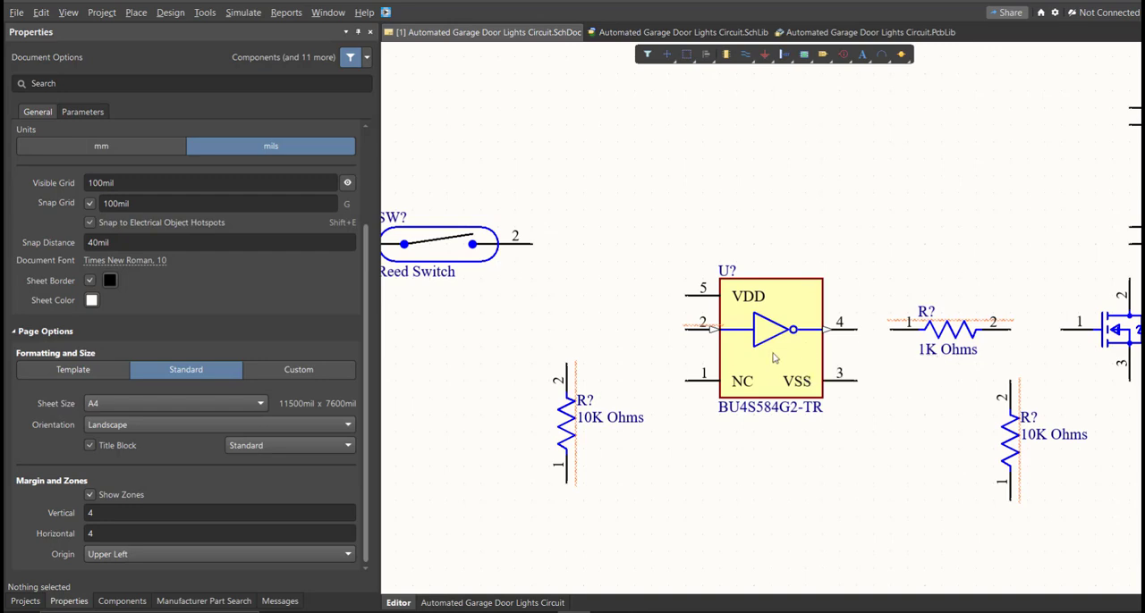
{"action": "left_click", "coordinate": [564, 418]}
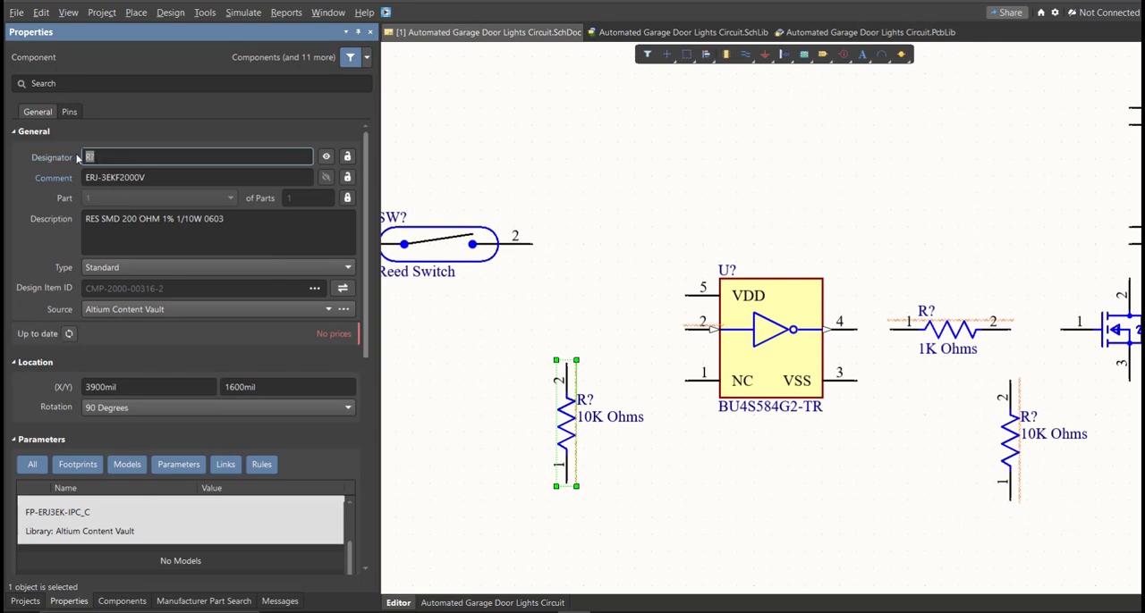
{"action": "type", "text": "R1"}
Step: Generate proposed designators for all unannotated components with Annotate Schematics, processing across then down
{"action": "left_click", "coordinate": [206, 18]}
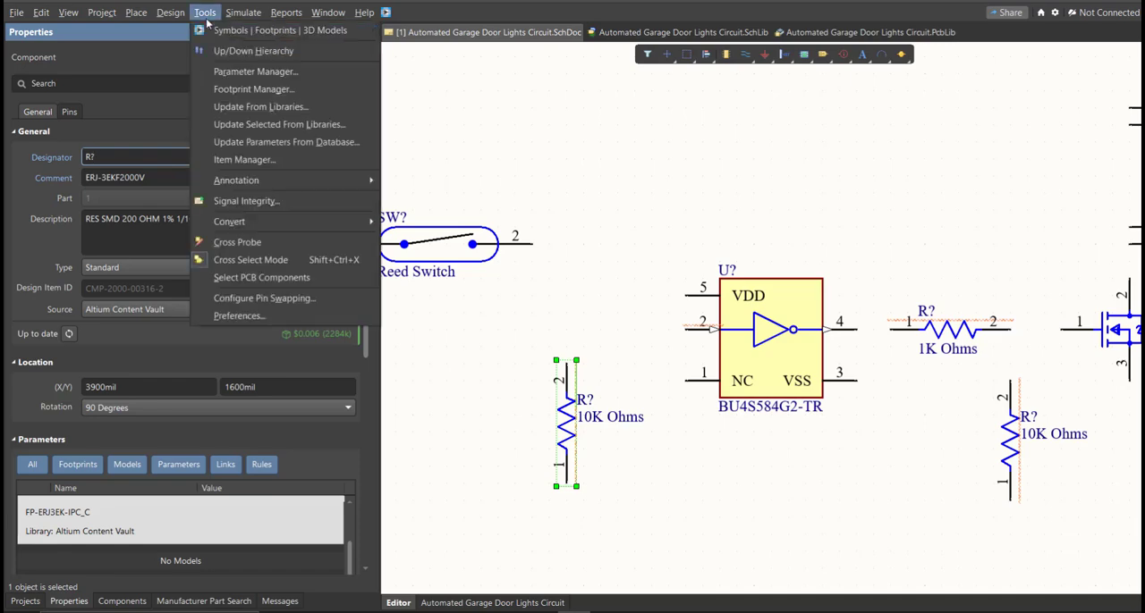
{"action": "mouse_move", "coordinate": [268, 180]}
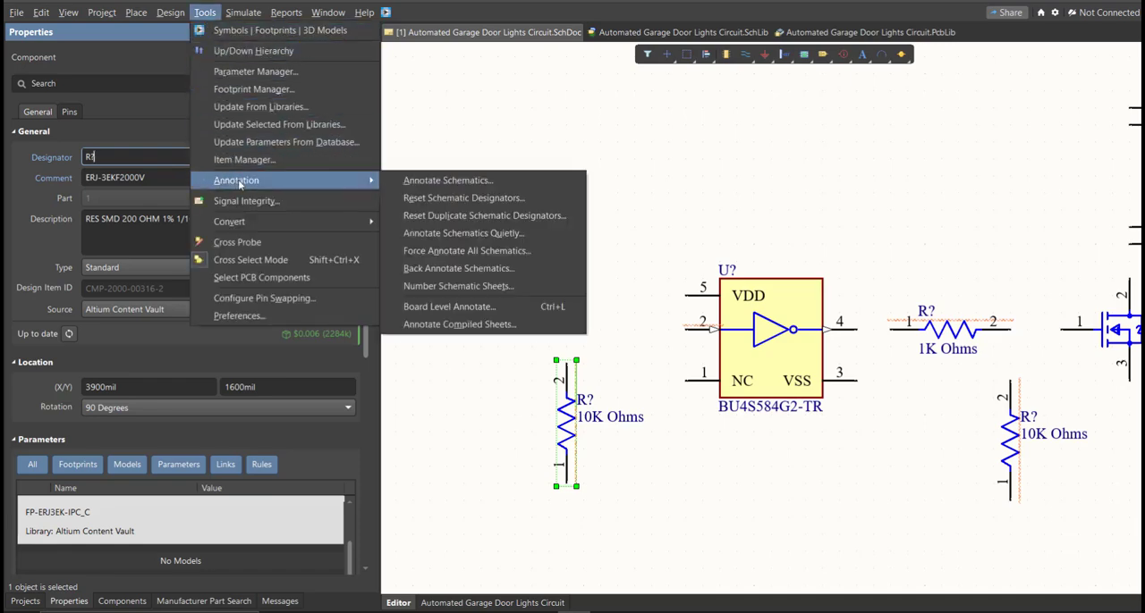
{"action": "left_click", "coordinate": [432, 183]}
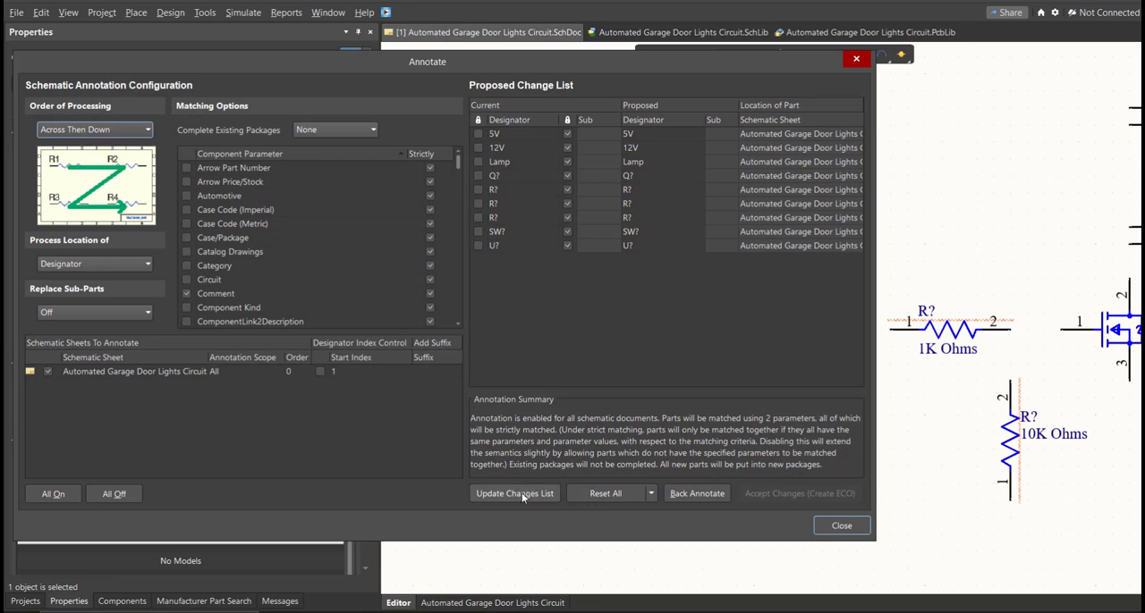
{"action": "left_click", "coordinate": [517, 493]}
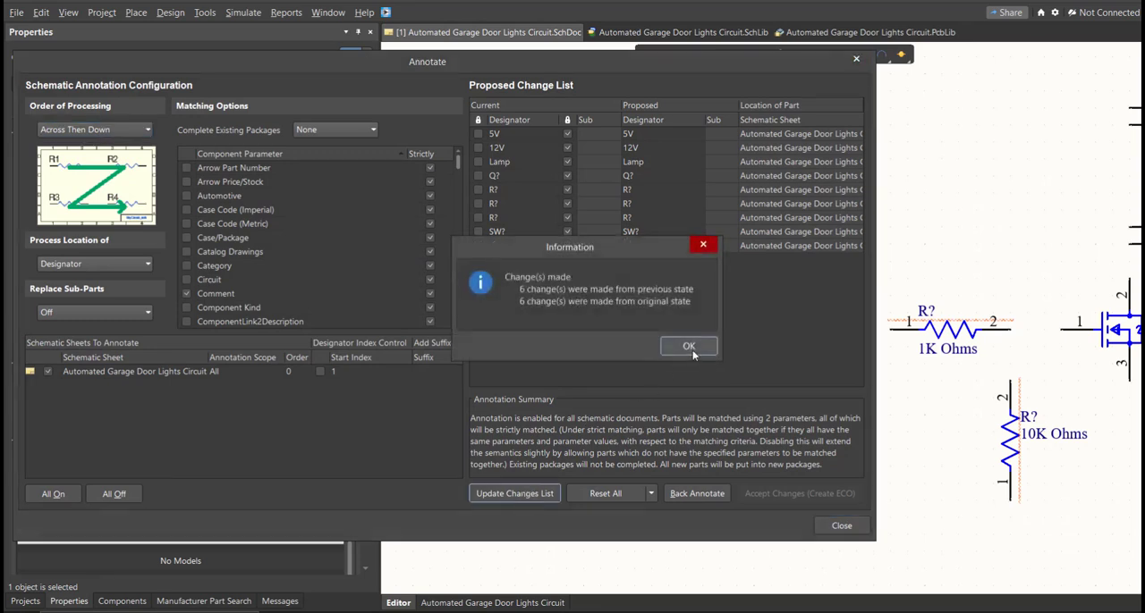
{"action": "left_click", "coordinate": [689, 347]}
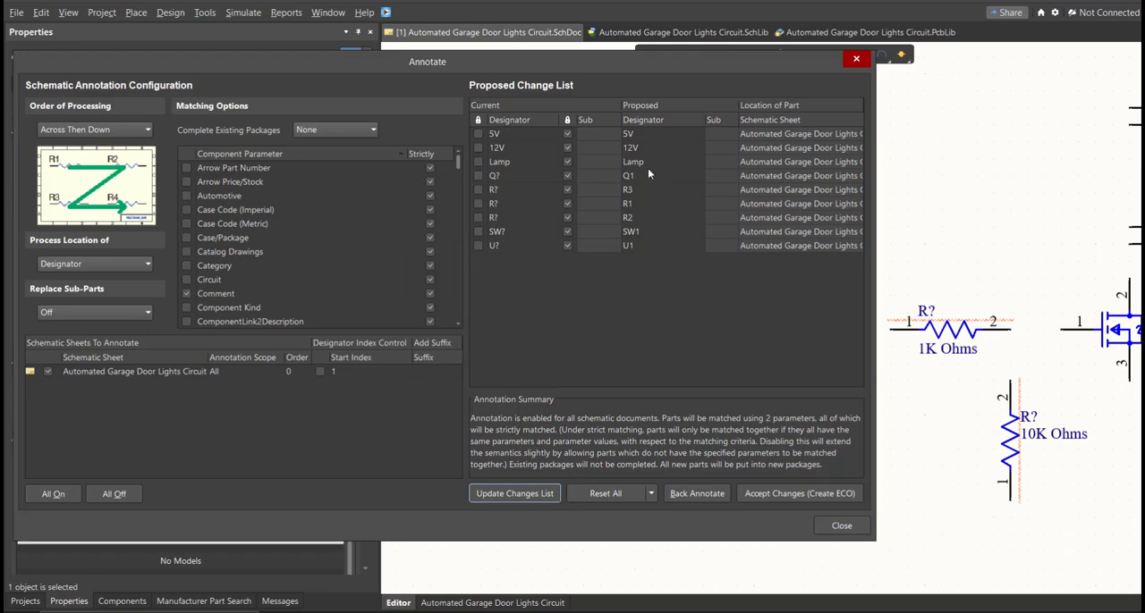
Step: Accept the proposed designators and execute the engineering change order for Q1, R1, R2, R3, SW1 and U1
{"action": "left_click", "coordinate": [770, 496]}
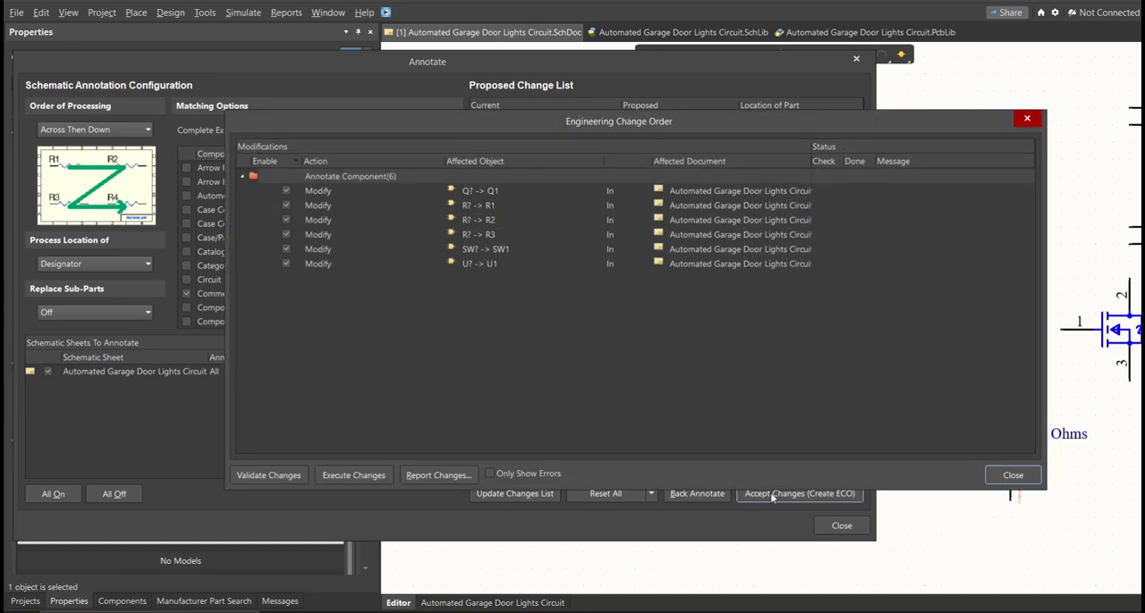
{"action": "left_click", "coordinate": [364, 476]}
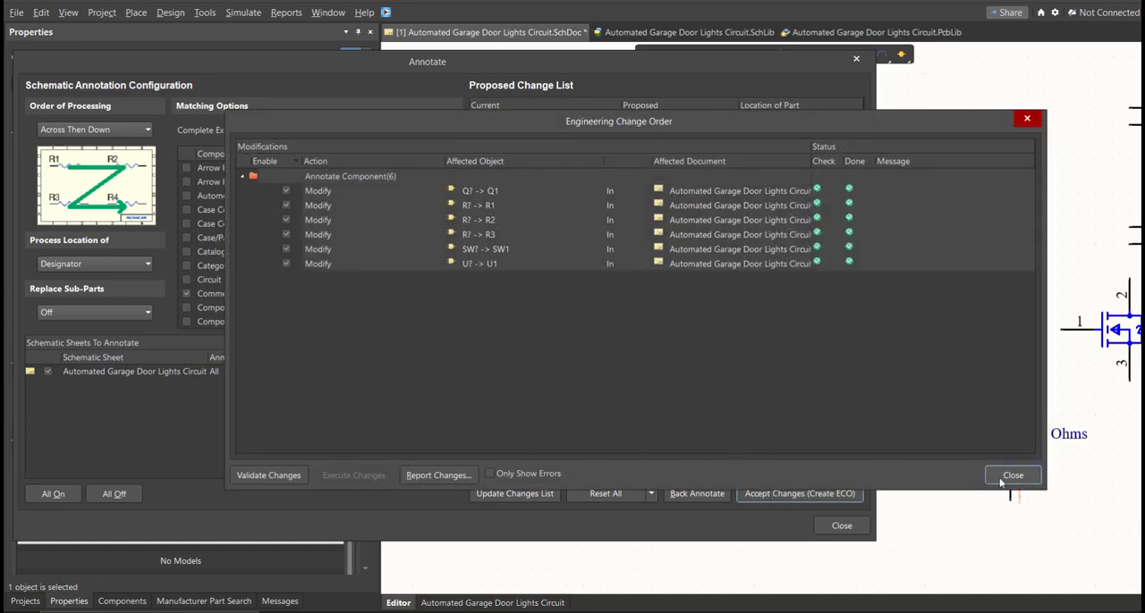
{"action": "left_click", "coordinate": [1000, 479]}
{"action": "left_click", "coordinate": [840, 526]}
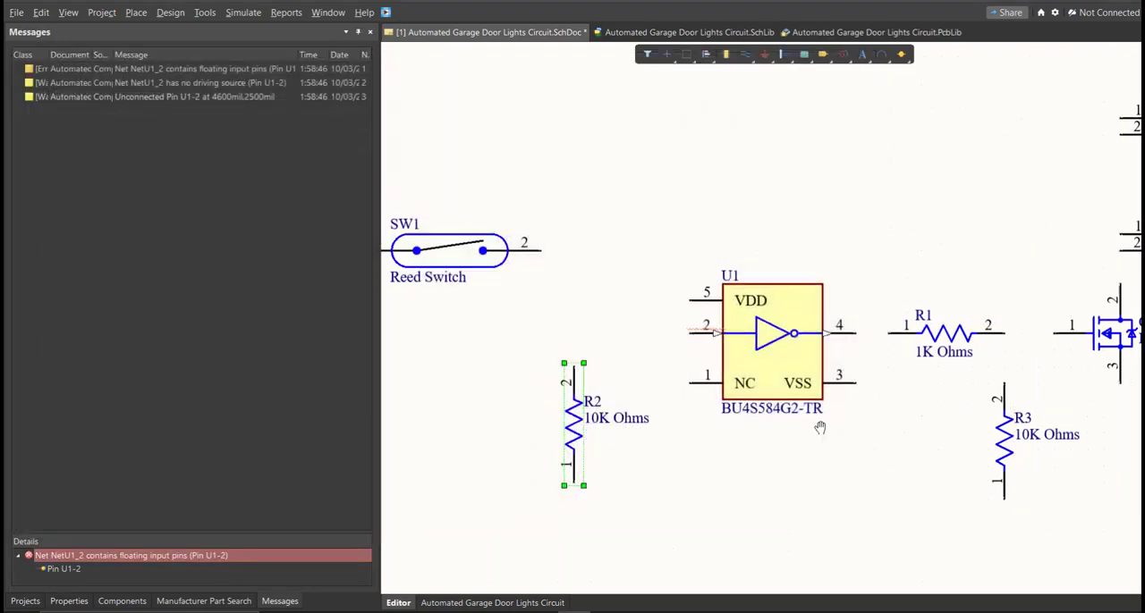
Step: Wire pin 1 of the 5V terminal block to pin 1 of reed switch SW1
{"action": "right_click_drag", "start_coordinate": [864, 383], "coordinate": [860, 418]}
{"action": "scroll", "coordinate": [861, 416], "scroll_direction": "down", "scroll_amount": 1, "text": "ctrl"}
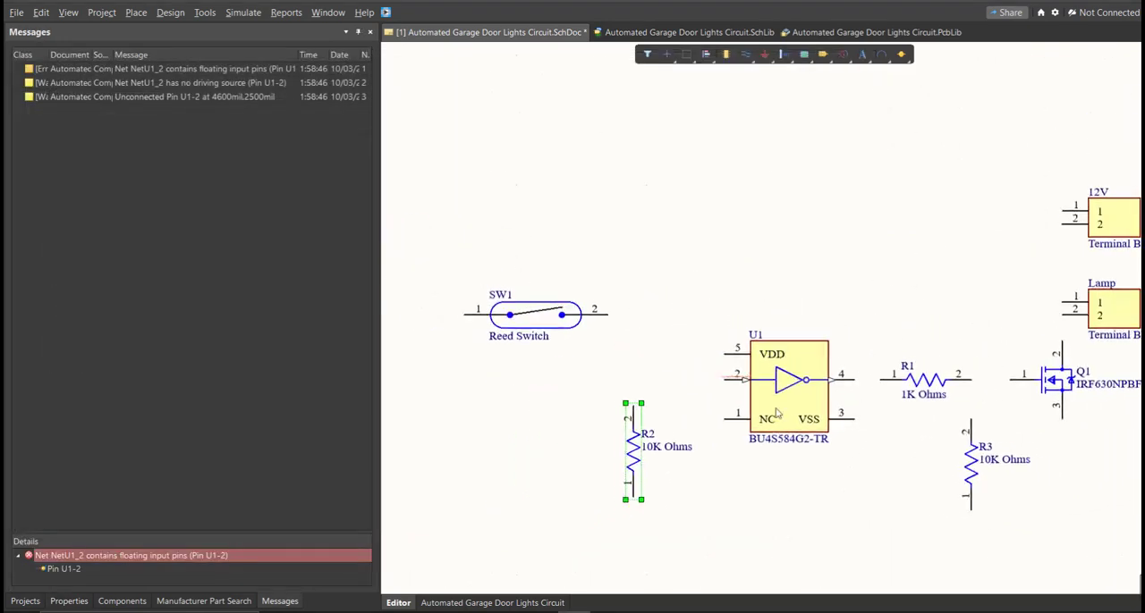
{"action": "scroll", "coordinate": [700, 404], "scroll_direction": "down", "scroll_amount": 3, "text": "ctrl"}
{"action": "scroll", "coordinate": [611, 356], "scroll_direction": "up", "scroll_amount": 1, "text": "ctrl"}
{"action": "scroll", "coordinate": [611, 356], "scroll_direction": "up", "scroll_amount": 1, "text": "ctrl"}
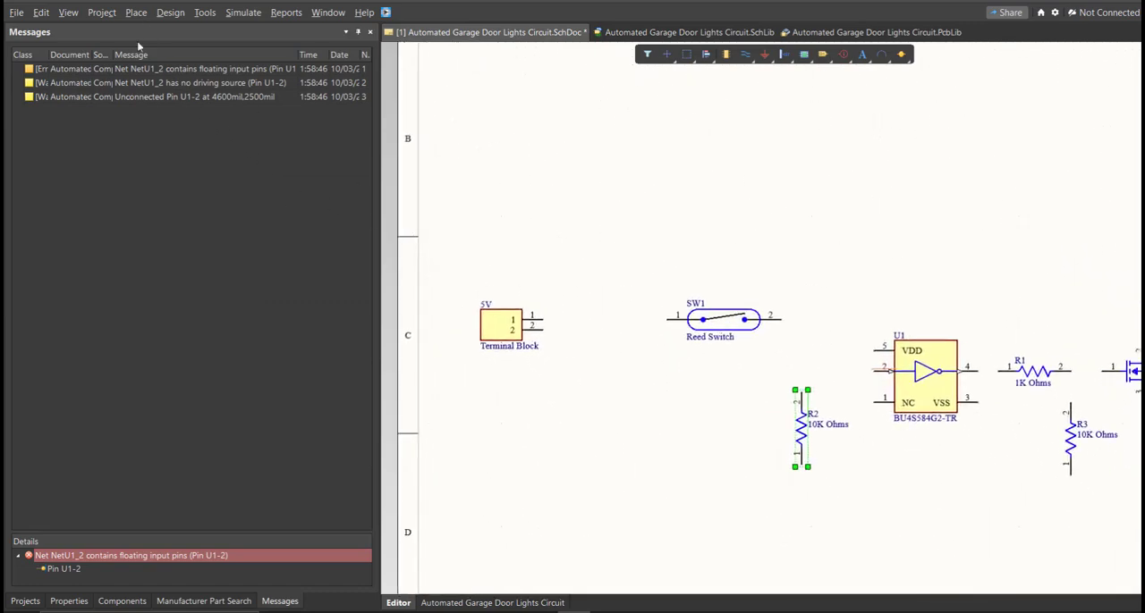
{"action": "left_click", "coordinate": [136, 12]}
{"action": "left_click", "coordinate": [159, 102]}
{"action": "scroll", "coordinate": [558, 313], "scroll_direction": "up", "scroll_amount": 1, "text": "ctrl"}
{"action": "scroll", "coordinate": [558, 313], "scroll_direction": "up", "scroll_amount": 1, "text": "ctrl"}
{"action": "left_click", "coordinate": [531, 324]}
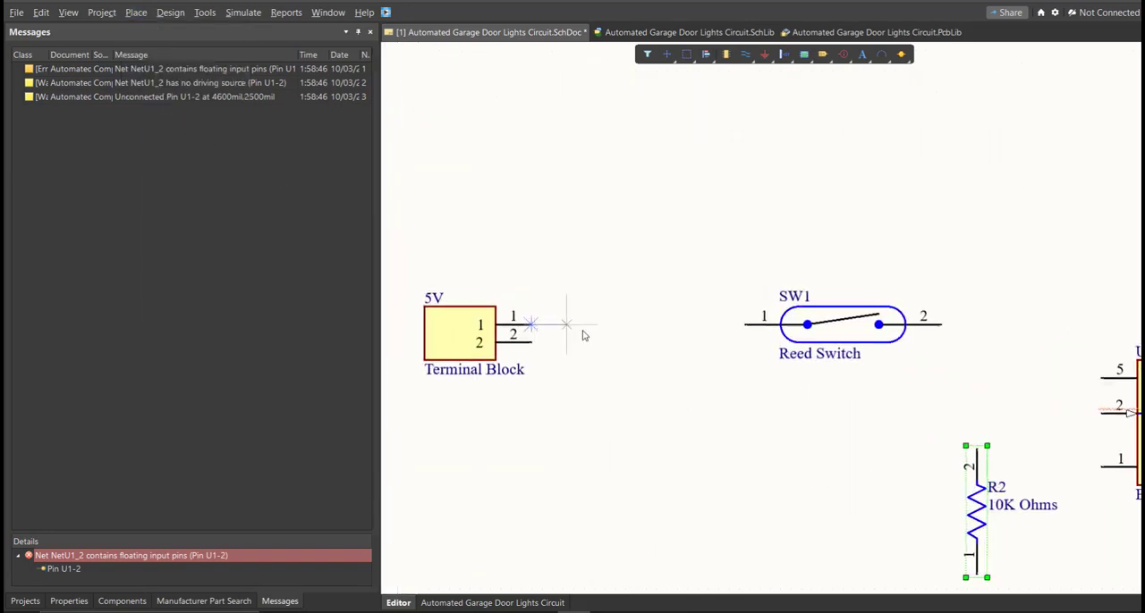
{"action": "left_click", "coordinate": [744, 324]}
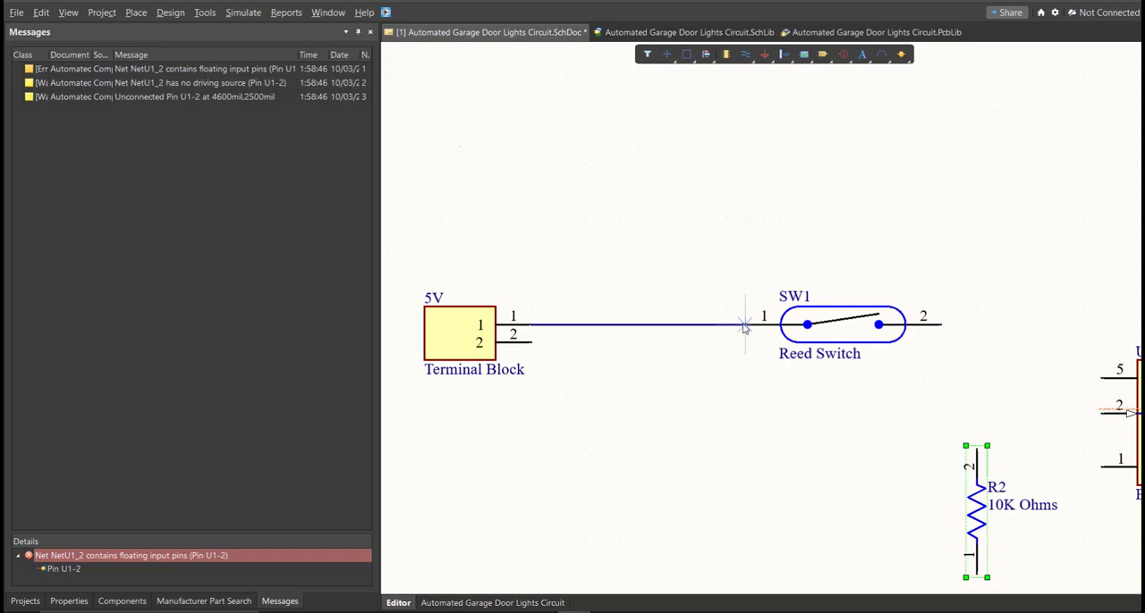
Step: Wire pin 2 of the 5V terminal block to pin 1 of resistor R2, routing below the reed switch
{"action": "left_click", "coordinate": [531, 342]}
{"action": "scroll", "coordinate": [624, 382], "scroll_direction": "down", "scroll_amount": 3, "text": "ctrl"}
{"action": "left_click", "coordinate": [623, 382]}
{"action": "right_click_drag", "start_coordinate": [661, 467], "coordinate": [633, 436]}
{"action": "scroll", "coordinate": [718, 501], "scroll_direction": "up", "scroll_amount": 2, "text": "ctrl"}
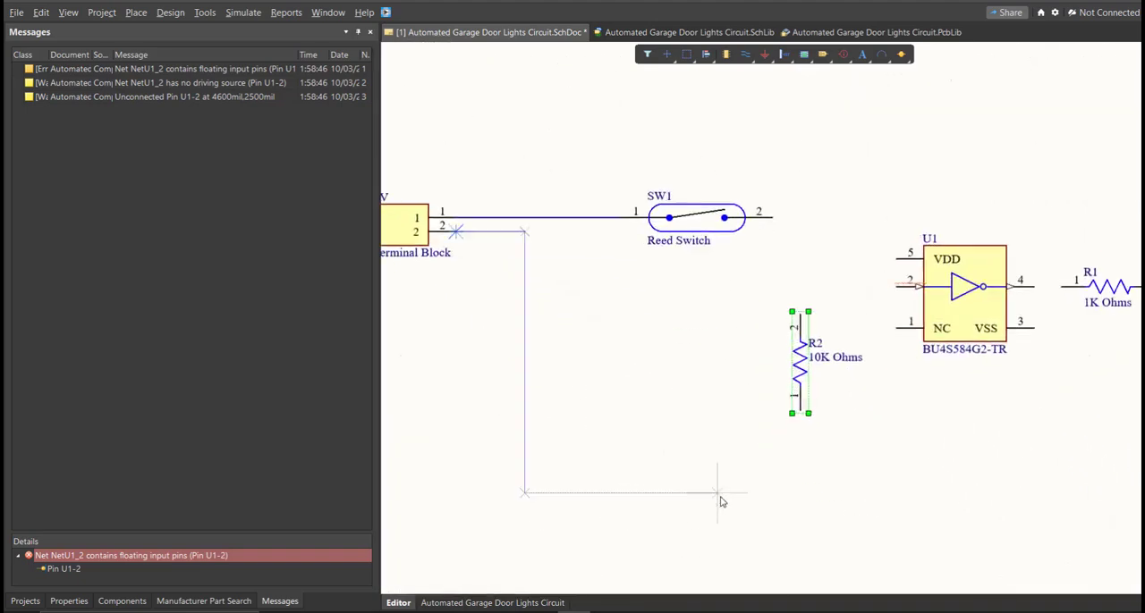
{"action": "left_click", "coordinate": [769, 445]}
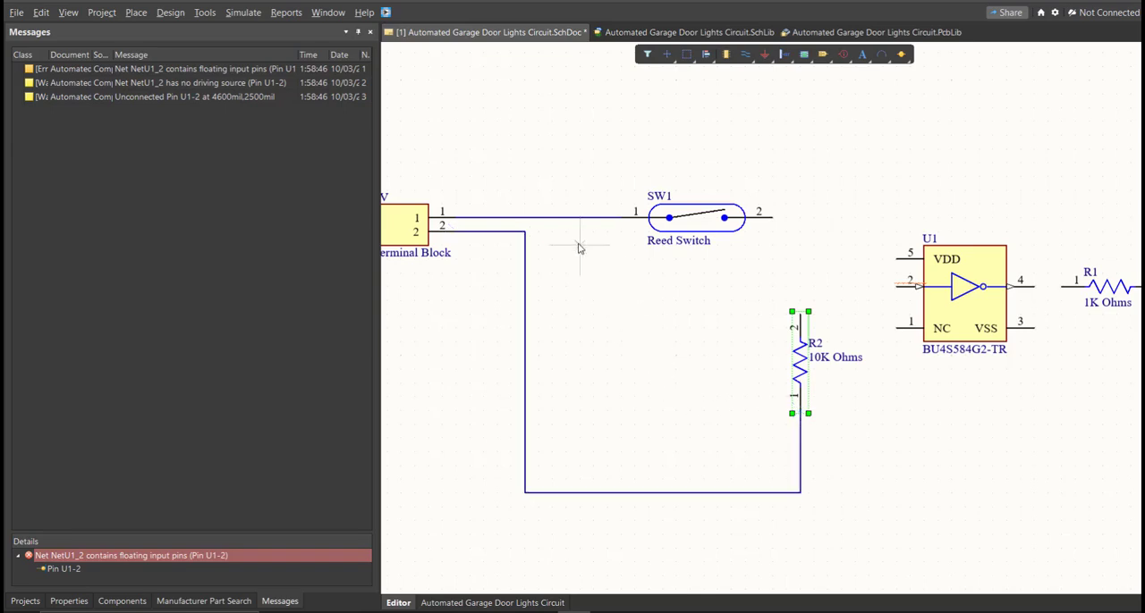
Step: Wire the line between the 5V terminal block and SW1 to the VSS pin 3 of inverter U1, routing below the inverter
{"action": "left_click", "coordinate": [565, 218]}
{"action": "left_click", "coordinate": [854, 450]}
{"action": "left_click", "coordinate": [1062, 395]}
{"action": "left_click", "coordinate": [1035, 328]}
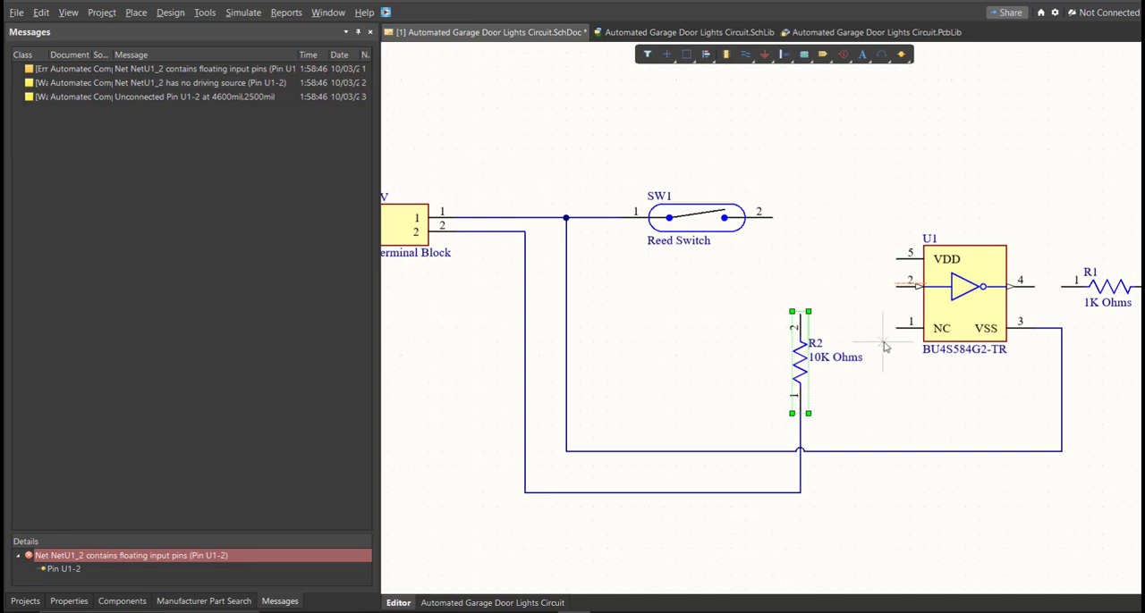
Step: Wire pin 2 of SW1 to pin 2 of R2 and connect input pin 2 of U1 to that wire
{"action": "left_click", "coordinate": [771, 218]}
{"action": "left_click", "coordinate": [800, 312]}
{"action": "left_click", "coordinate": [898, 287]}
{"action": "left_click", "coordinate": [800, 287]}
{"action": "right_click_drag", "start_coordinate": [955, 336], "coordinate": [606, 294]}
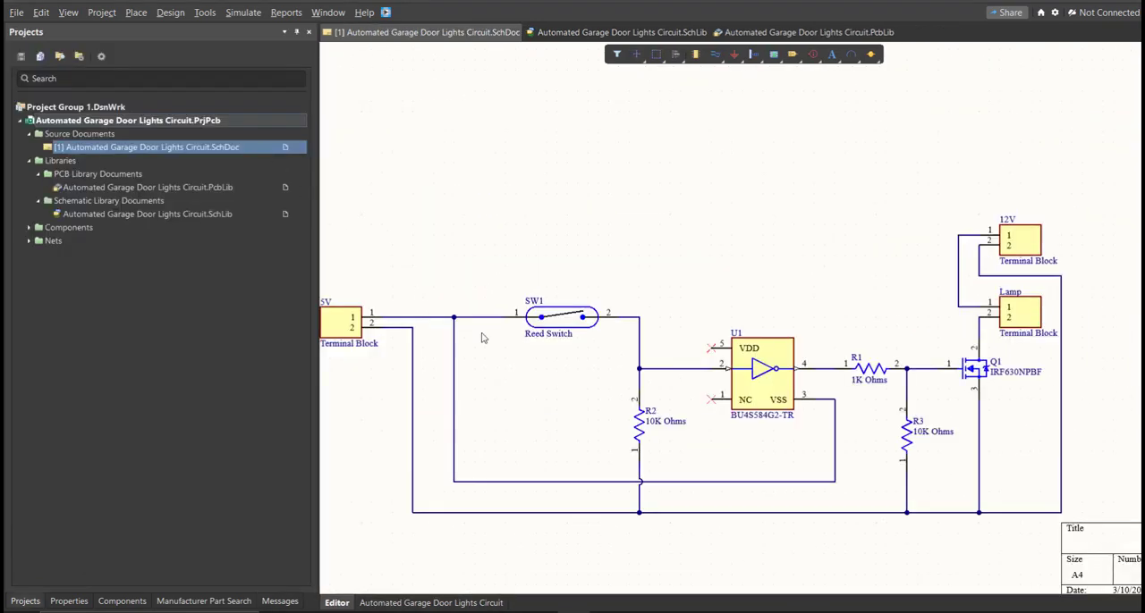
{"action": "scroll", "coordinate": [704, 330], "scroll_direction": "up", "scroll_amount": 4, "text": "ctrl"}
{"action": "scroll", "coordinate": [704, 330], "scroll_direction": "down", "scroll_amount": 5, "text": "ctrl"}
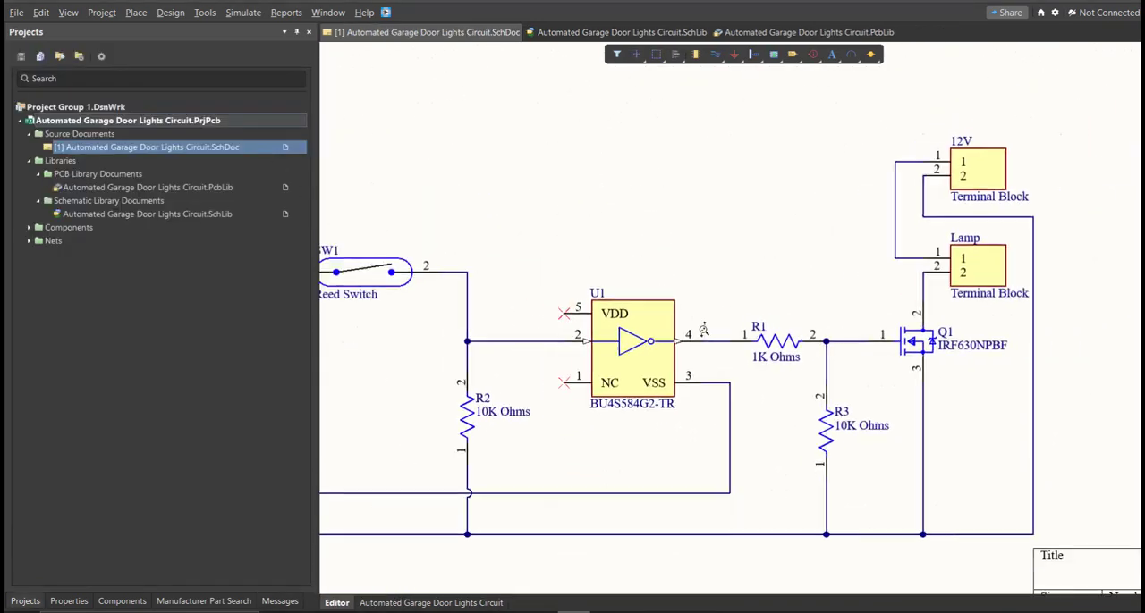
{"action": "scroll", "coordinate": [685, 324], "scroll_direction": "up", "scroll_amount": 1, "text": "ctrl"}
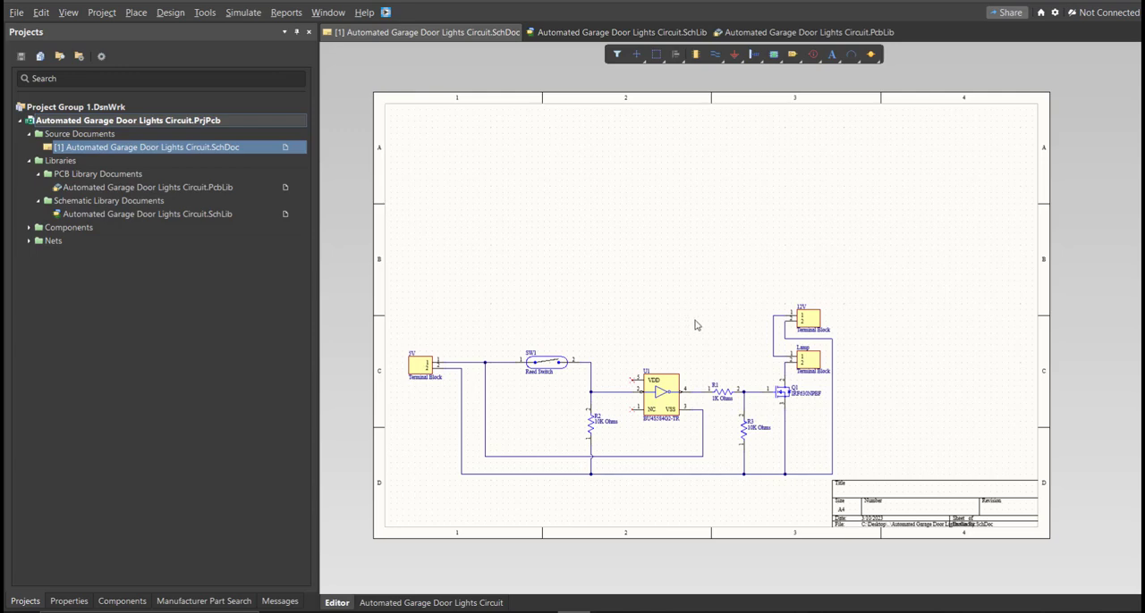
Step: Set the schematic sheet's units to mm and give it a custom size of 230 mm wide by 150 mm high
{"action": "left_click", "coordinate": [89, 602]}
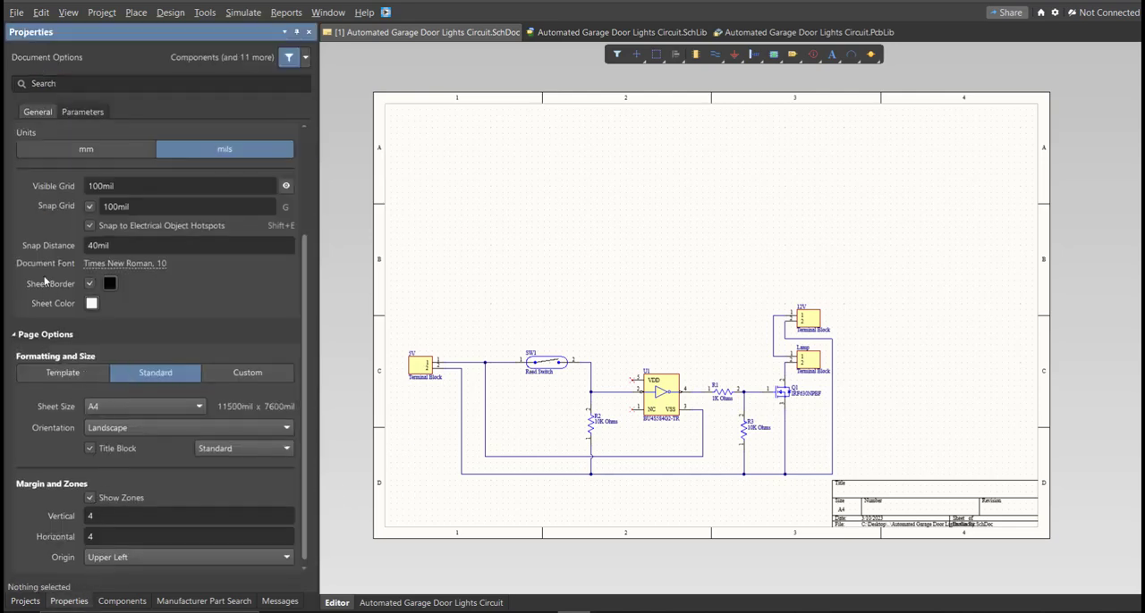
{"action": "left_click", "coordinate": [101, 152]}
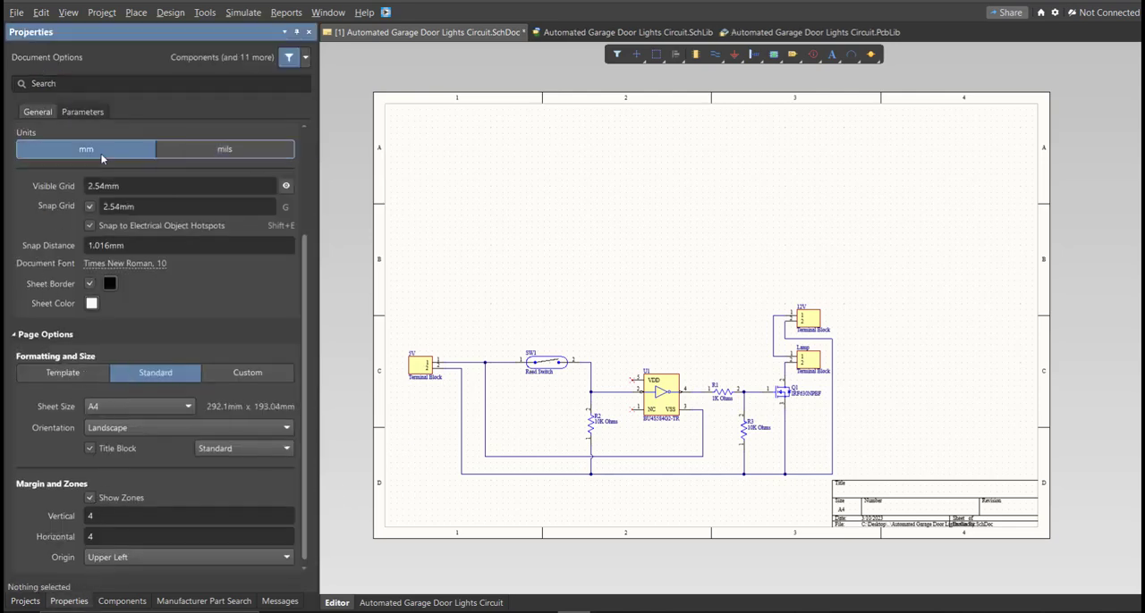
{"action": "left_click", "coordinate": [240, 378]}
{"action": "left_click", "coordinate": [130, 407]}
{"action": "type", "text": "230"}
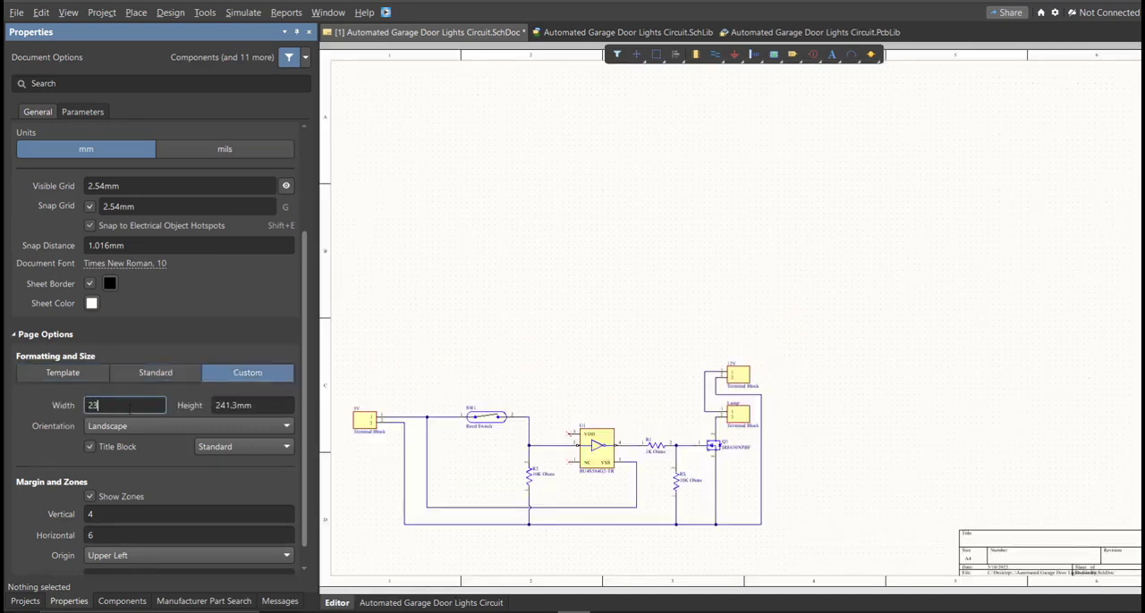
{"action": "key", "text": "Tab"}
{"action": "type", "text": "150"}
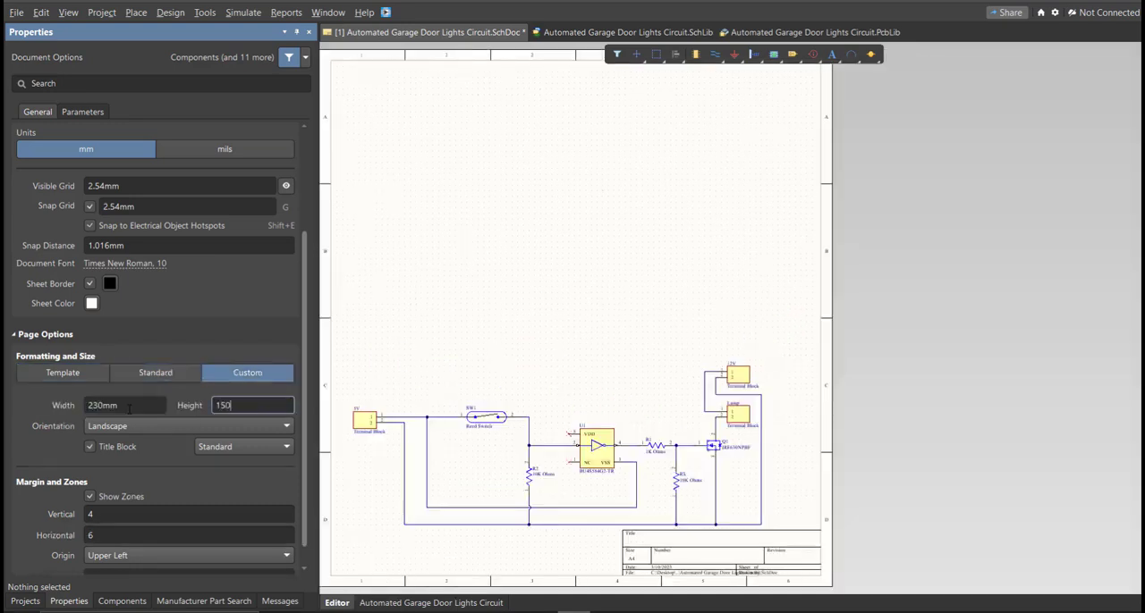
{"action": "key", "text": "Return"}
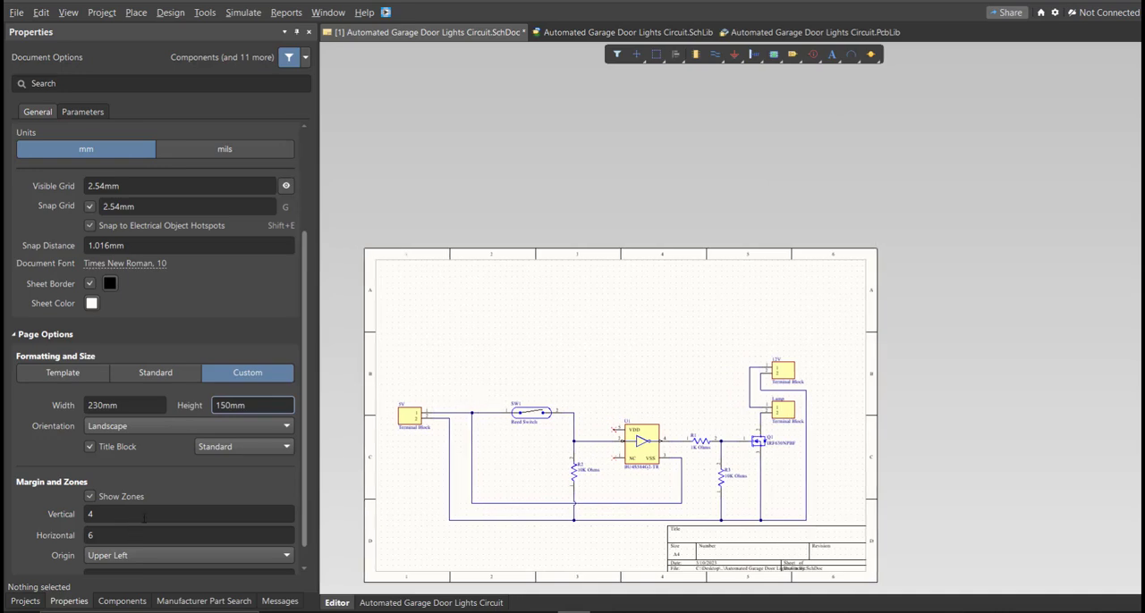
Step: Set the sheet's margin zones to 2 vertical and 4 horizontal
{"action": "left_click", "coordinate": [147, 517]}
{"action": "type", "text": "2"}
{"action": "left_click", "coordinate": [136, 535]}
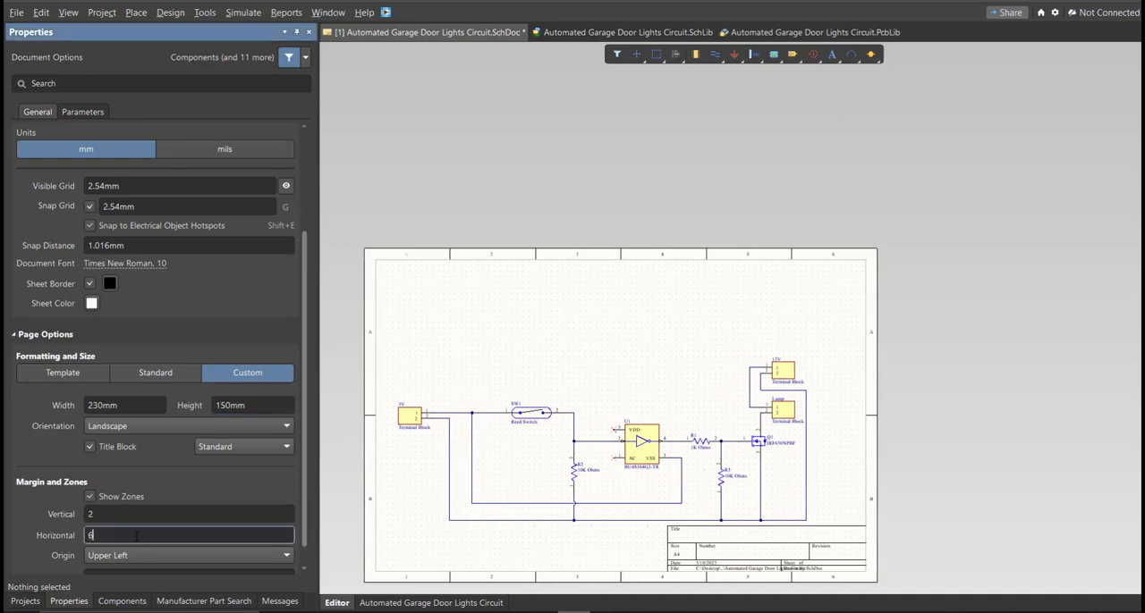
{"action": "key", "text": "Return"}
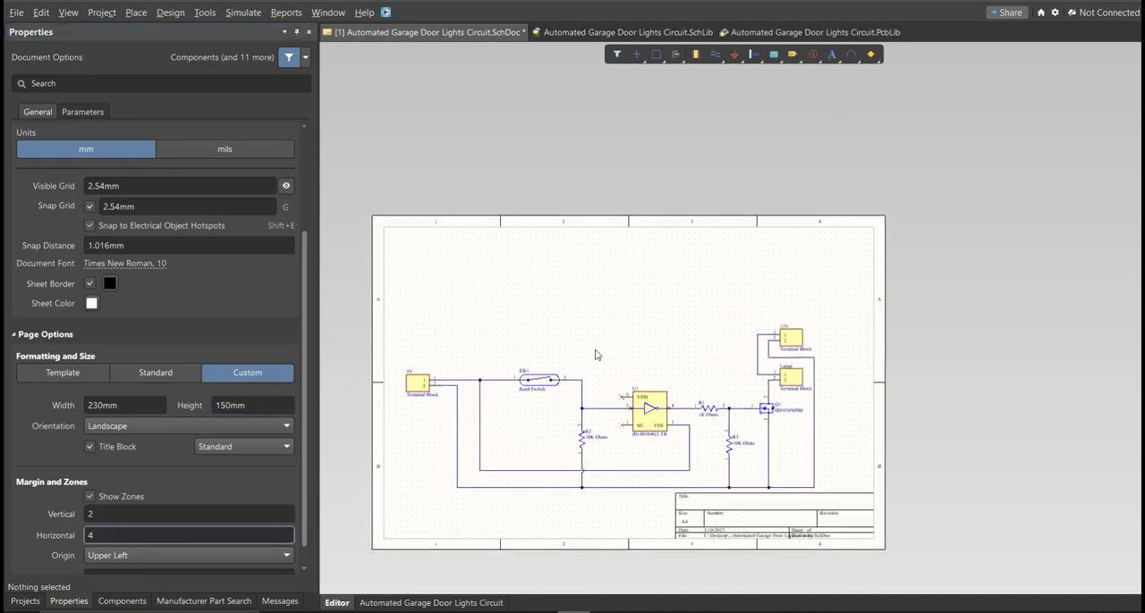
Step: Move the entire circuit up toward the middle of the sheet, clear of the title block, and save the schematic
{"action": "key", "text": "ctrl+a"}
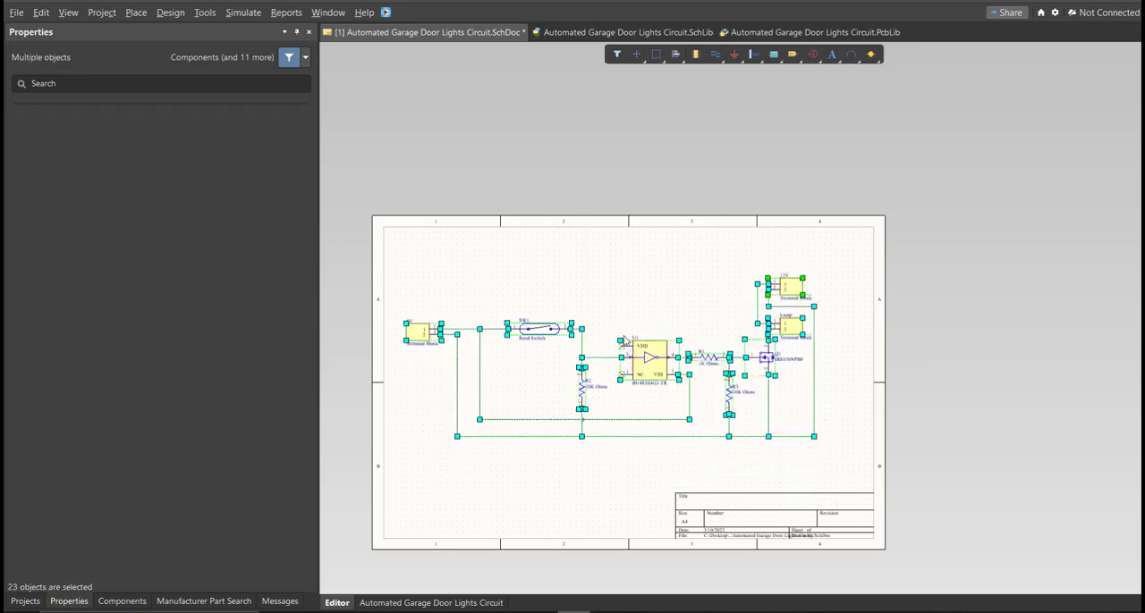
{"action": "left_click", "coordinate": [626, 324]}
{"action": "scroll", "coordinate": [616, 393], "scroll_direction": "up", "scroll_amount": 3, "text": "ctrl"}
{"action": "right_click_drag", "start_coordinate": [616, 393], "coordinate": [668, 363]}
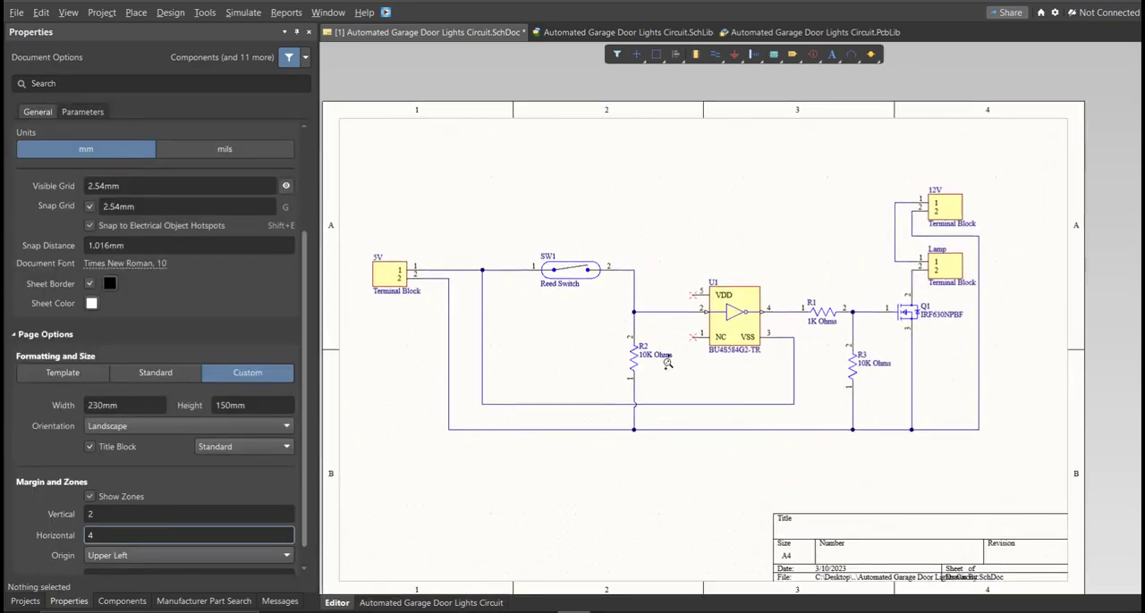
{"action": "key", "text": "ctrl+s"}
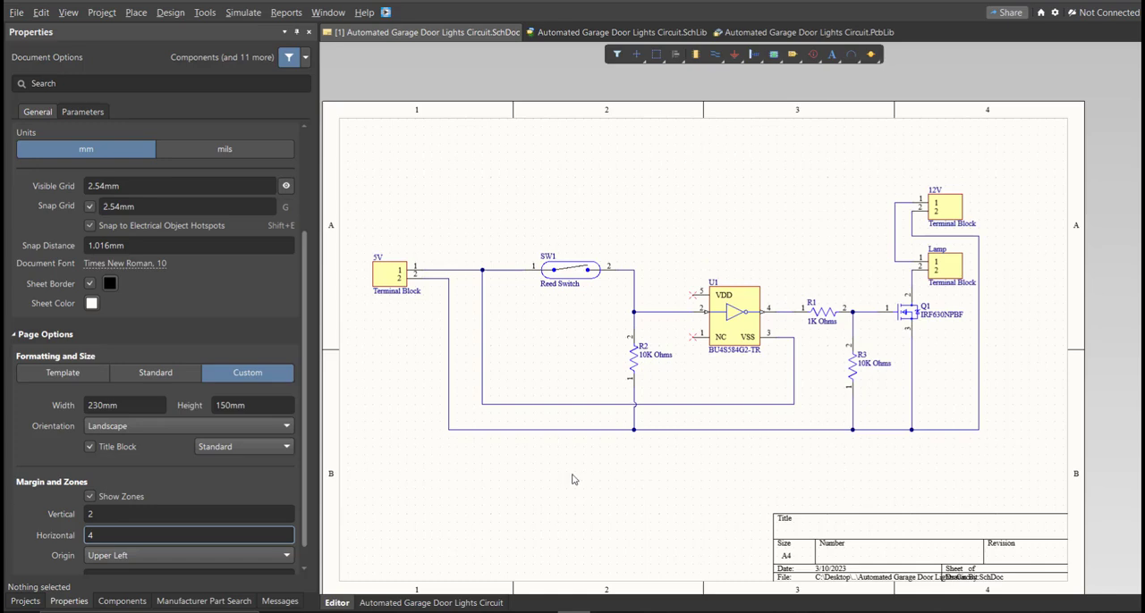
Step: Validate the Automated Garage Door Lights Circuit.PrjPcb project and check the compile messages
{"action": "left_click", "coordinate": [25, 601]}
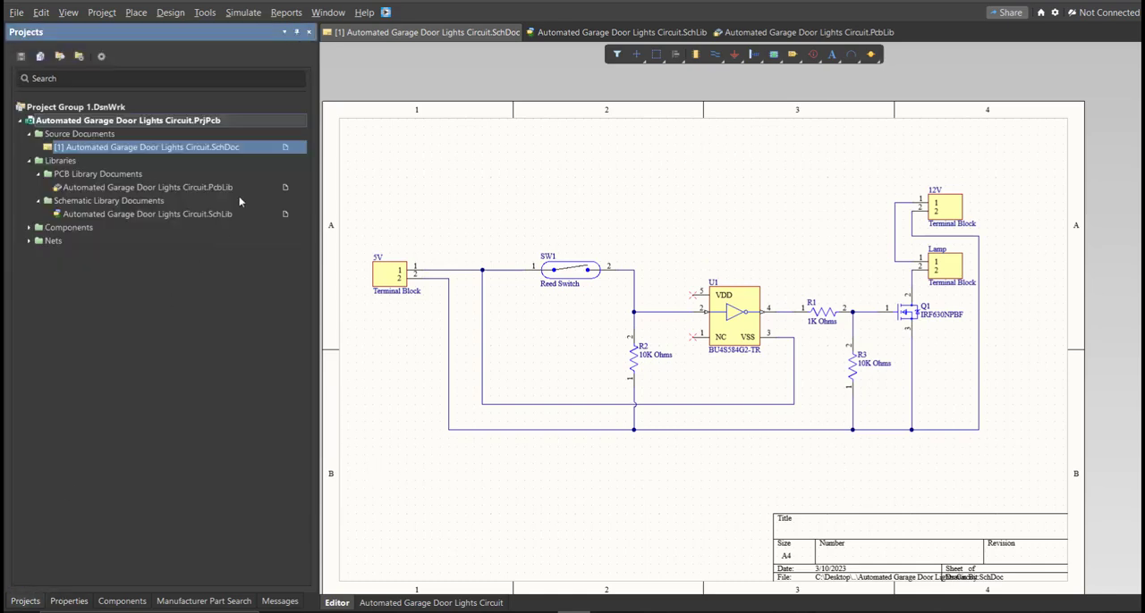
{"action": "right_click", "coordinate": [240, 122]}
{"action": "left_click", "coordinate": [263, 130]}
{"action": "left_click", "coordinate": [280, 601]}
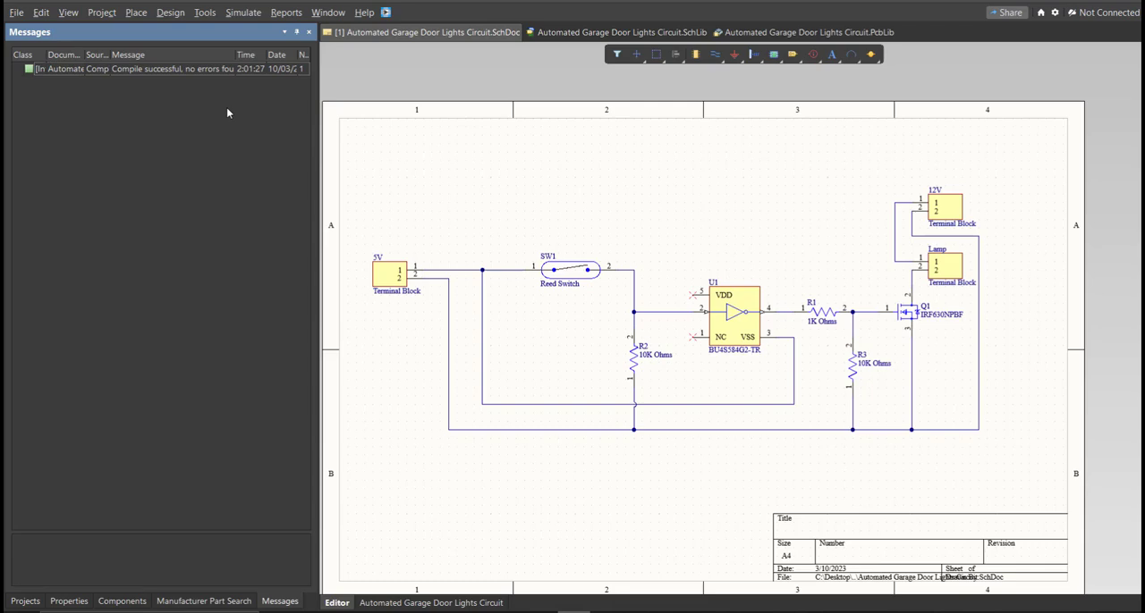
Step: Add a new PCB document to the Automated Garage Door Lights Circuit project
{"action": "left_click", "coordinate": [25, 601]}
{"action": "left_click", "coordinate": [16, 12]}
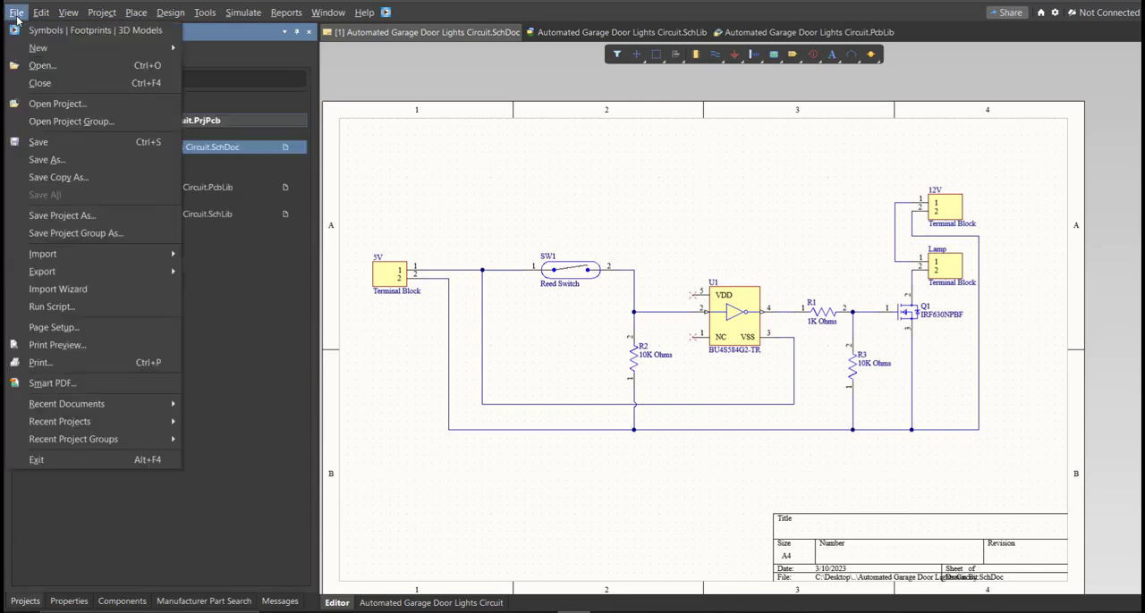
{"action": "mouse_move", "coordinate": [39, 50]}
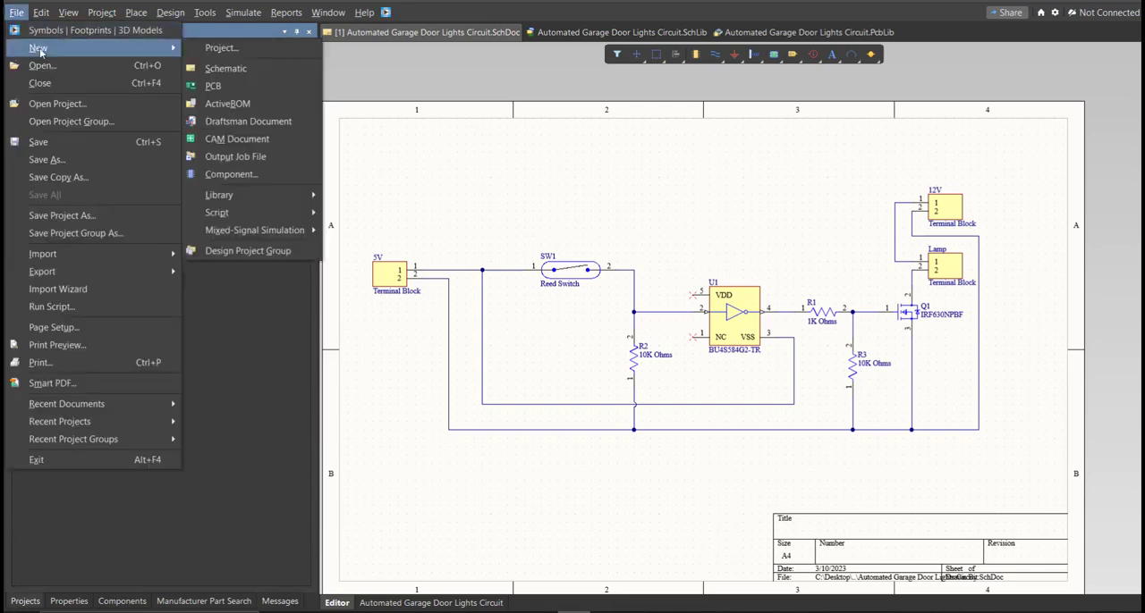
{"action": "left_click", "coordinate": [279, 85]}
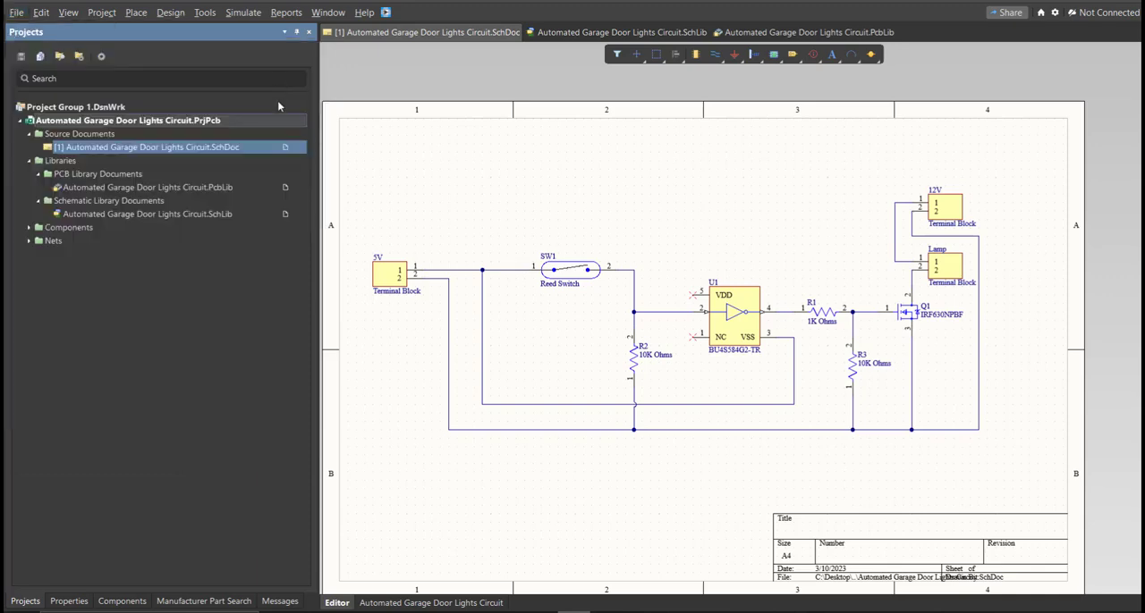
Step: Save the new PCB document as Automated Garage Door Lights Circuit in the project folder, and save the project
{"action": "scroll", "coordinate": [554, 258], "scroll_direction": "down", "scroll_amount": 4, "text": "ctrl"}
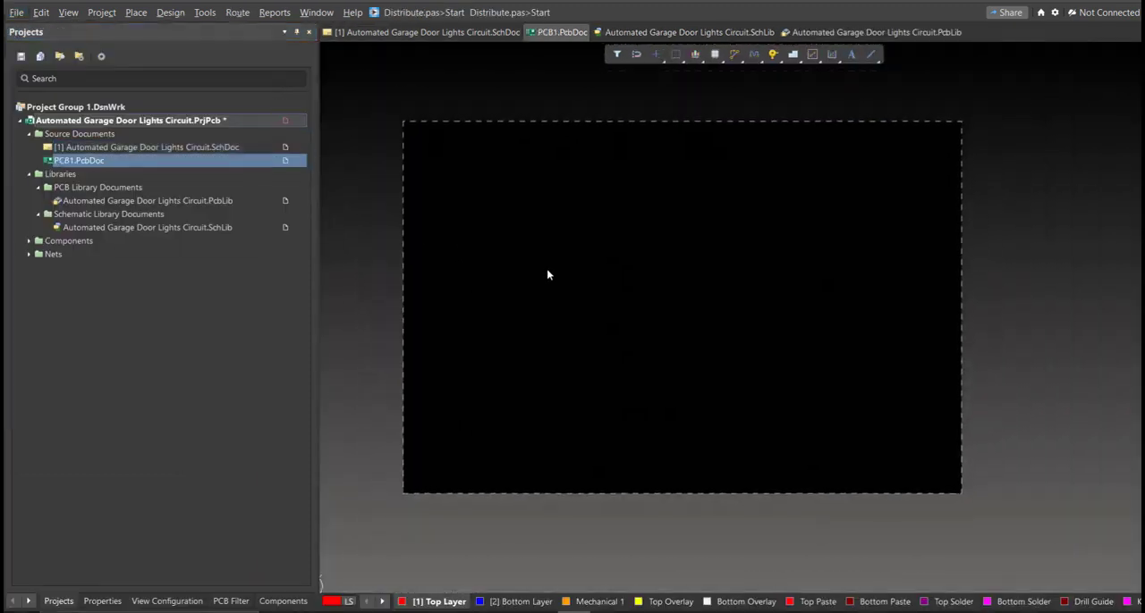
{"action": "right_click_drag", "start_coordinate": [550, 264], "coordinate": [533, 283]}
{"action": "key", "text": "ctrl+s"}
{"action": "type", "text": "a"}
{"action": "left_click", "coordinate": [574, 455]}
{"action": "left_click", "coordinate": [640, 441]}
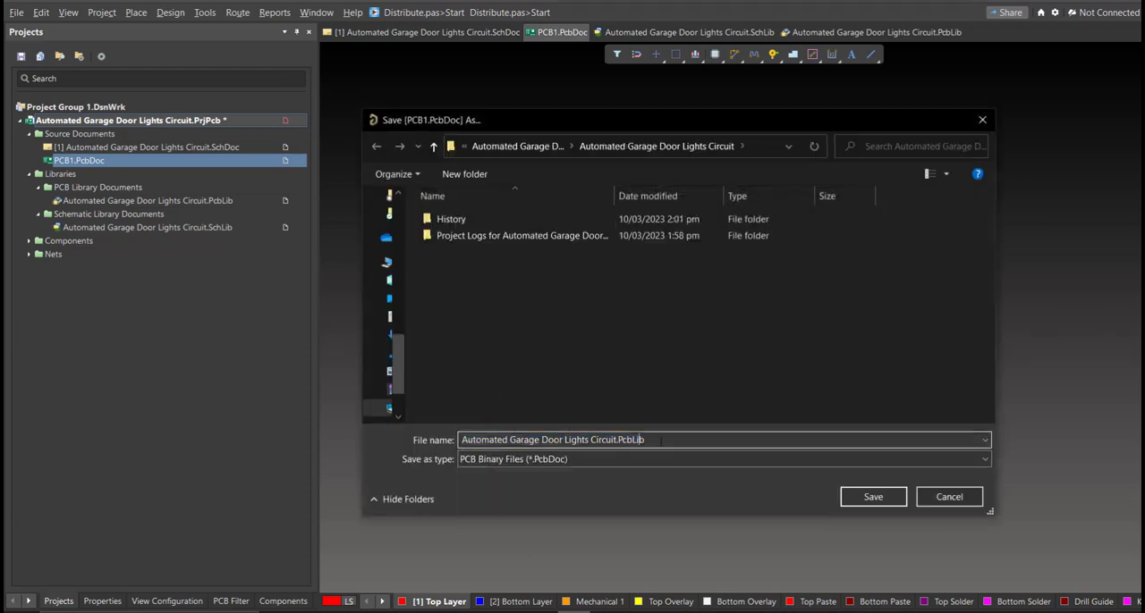
{"action": "key", "text": "BackSpace"}
{"action": "key", "text": "BackSpace"}
{"action": "key", "text": "BackSpace"}
{"action": "key", "text": "BackSpace"}
{"action": "key", "text": "BackSpace"}
{"action": "key", "text": "BackSpace"}
{"action": "key", "text": "BackSpace"}
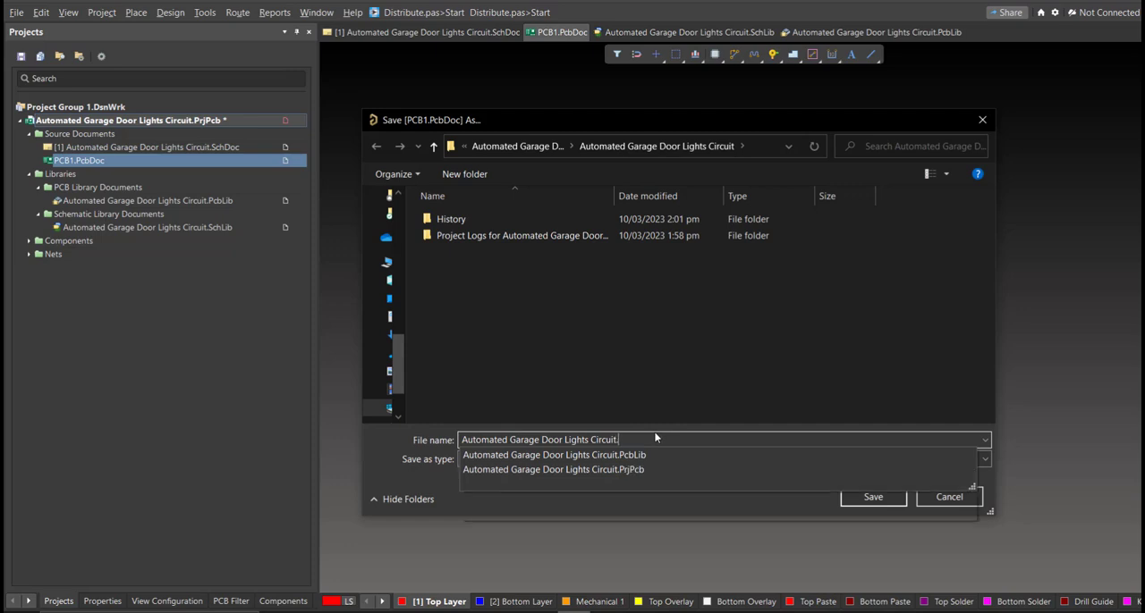
{"action": "left_click", "coordinate": [660, 383]}
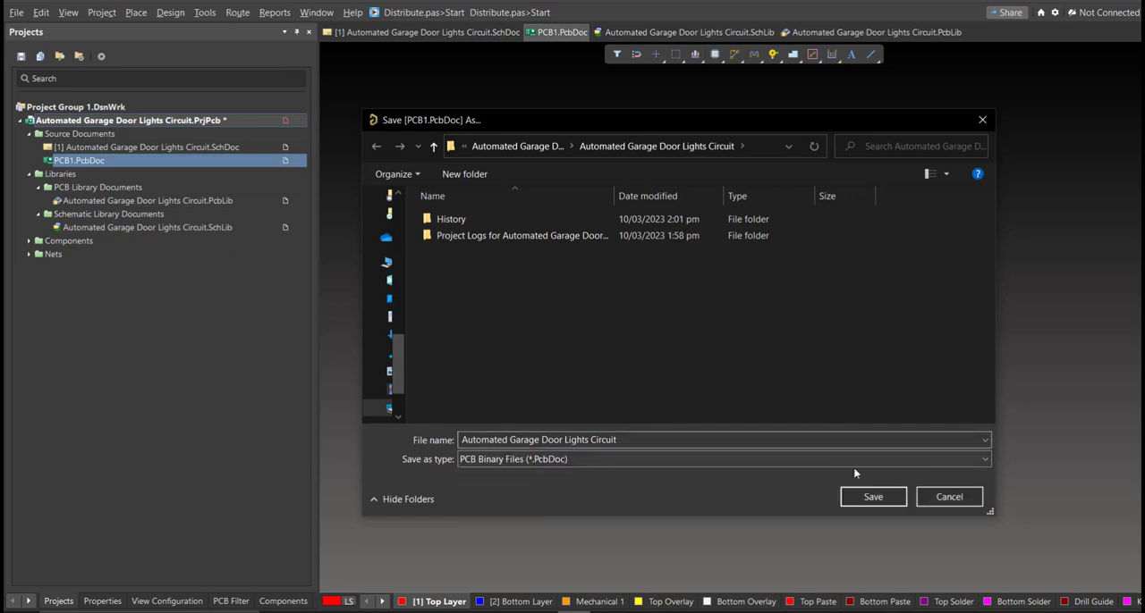
{"action": "left_click", "coordinate": [874, 499]}
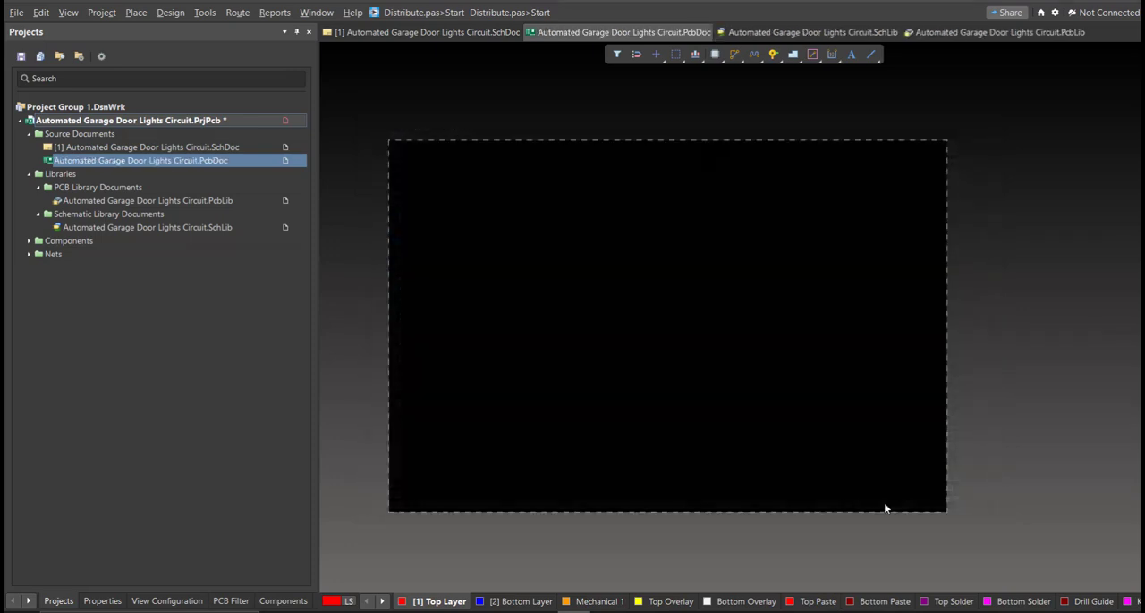
{"action": "right_click", "coordinate": [300, 120]}
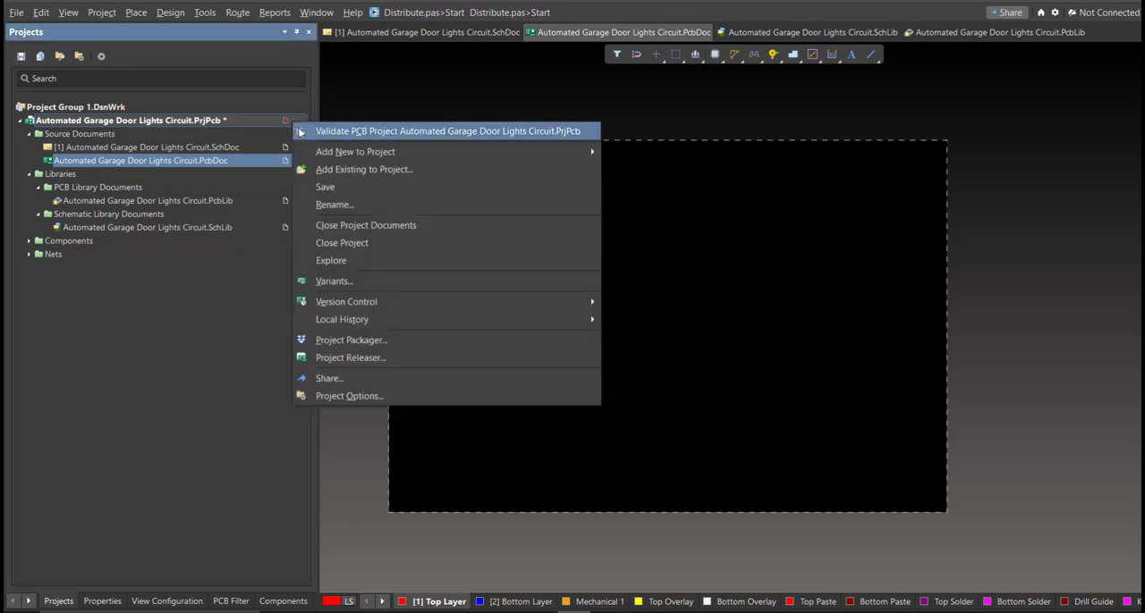
{"action": "left_click", "coordinate": [347, 188]}
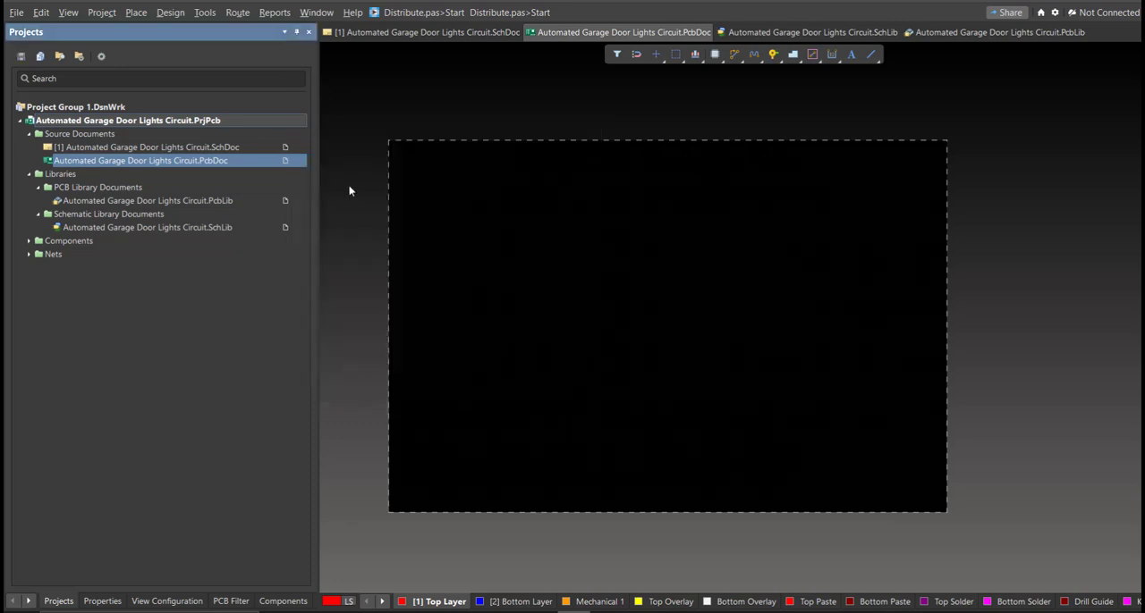
Step: Update the PCB document from the schematic, executing all component, net, component class and room additions in the engineering change order
{"action": "left_click", "coordinate": [412, 35]}
{"action": "right_click_drag", "start_coordinate": [524, 244], "coordinate": [538, 231]}
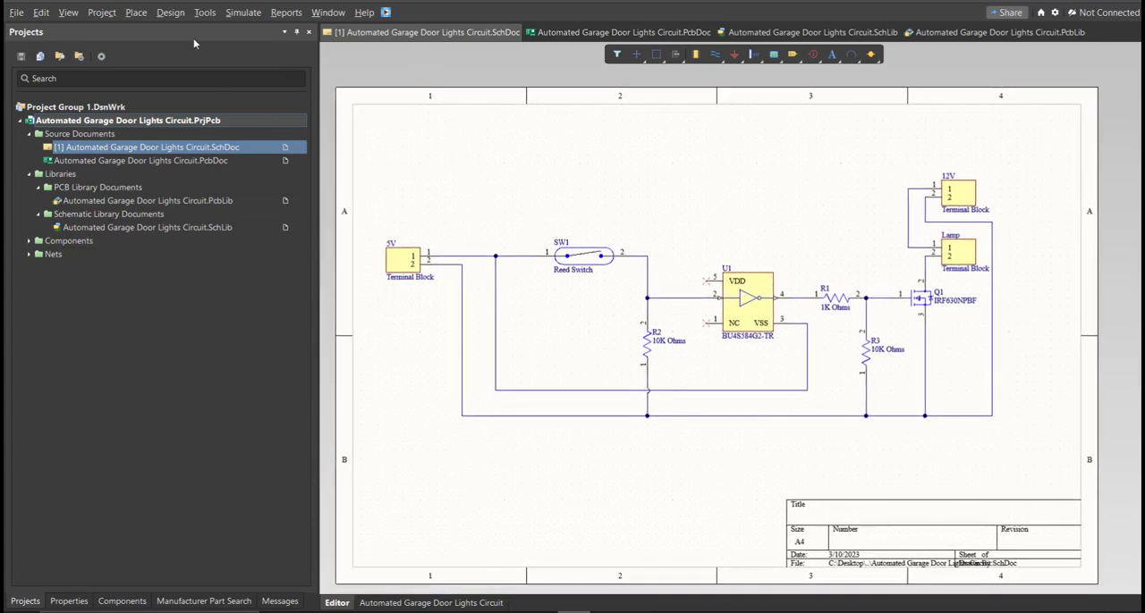
{"action": "left_click", "coordinate": [177, 13]}
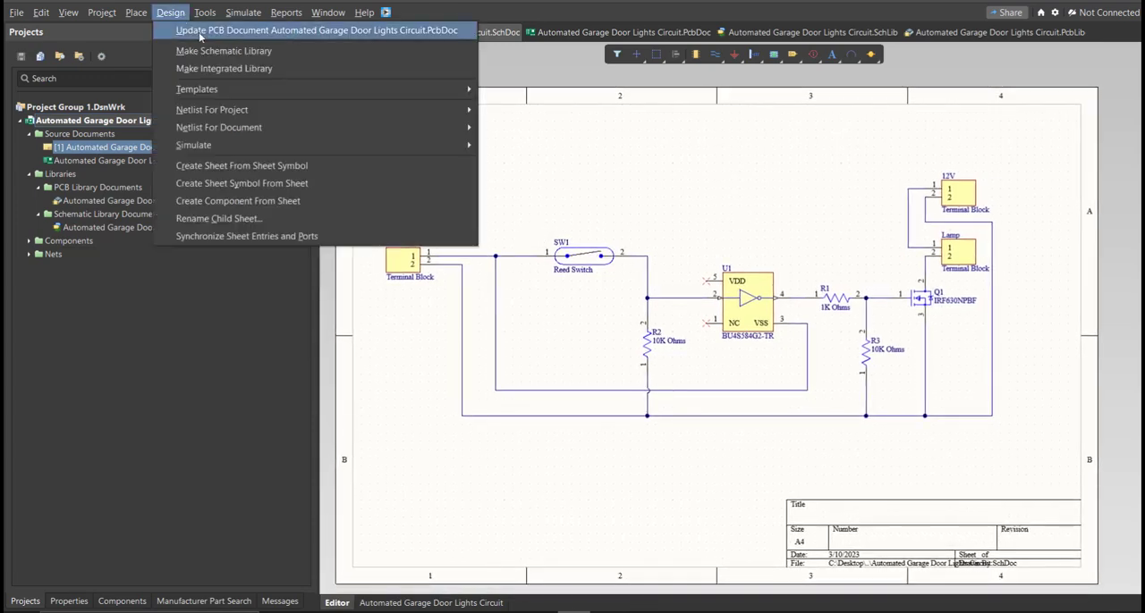
{"action": "left_click", "coordinate": [200, 34]}
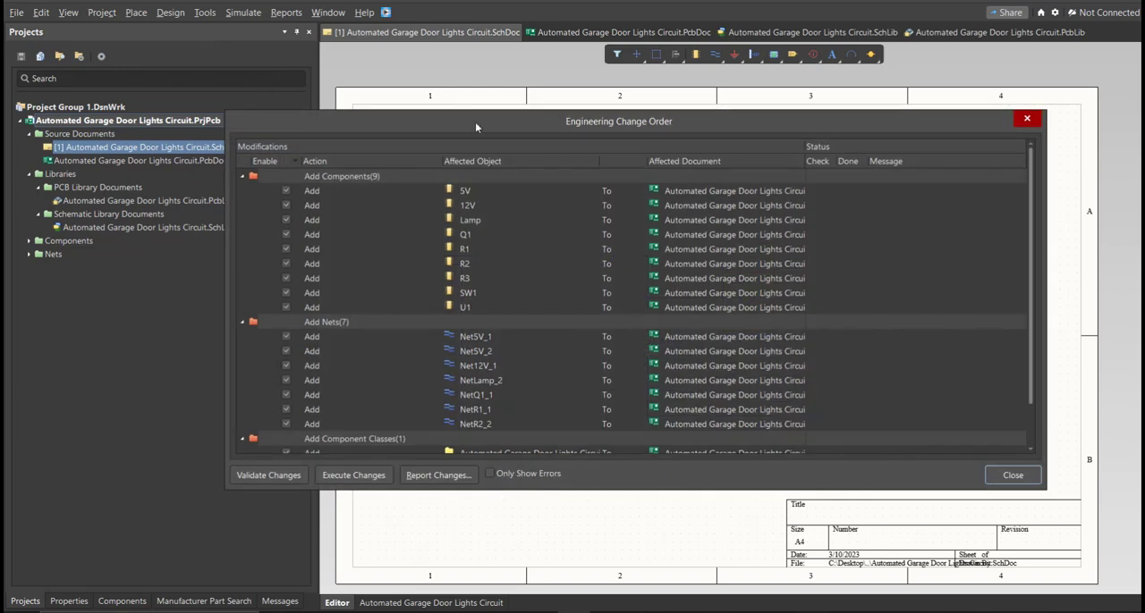
{"action": "left_click_drag", "start_coordinate": [546, 130], "coordinate": [532, 149]}
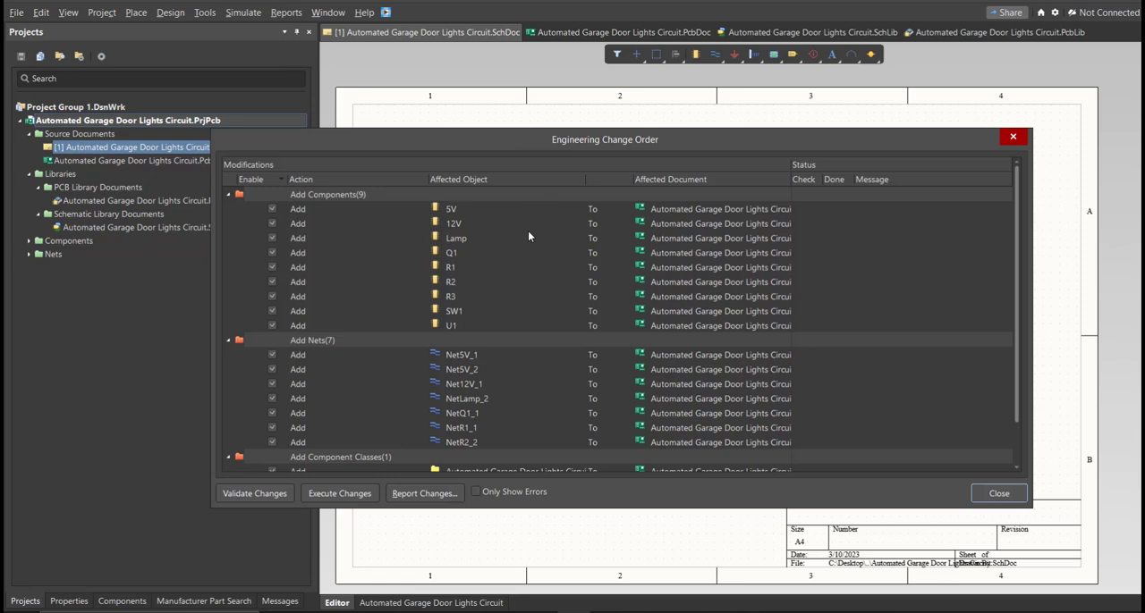
{"action": "scroll", "coordinate": [496, 227], "scroll_direction": "down", "scroll_amount": 1}
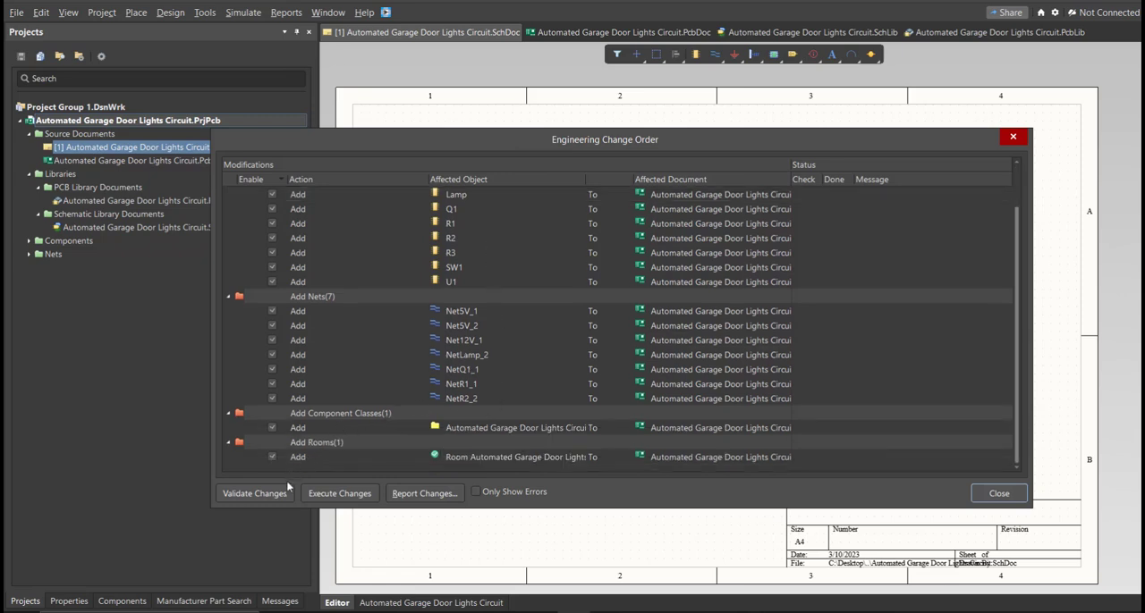
{"action": "left_click", "coordinate": [315, 494]}
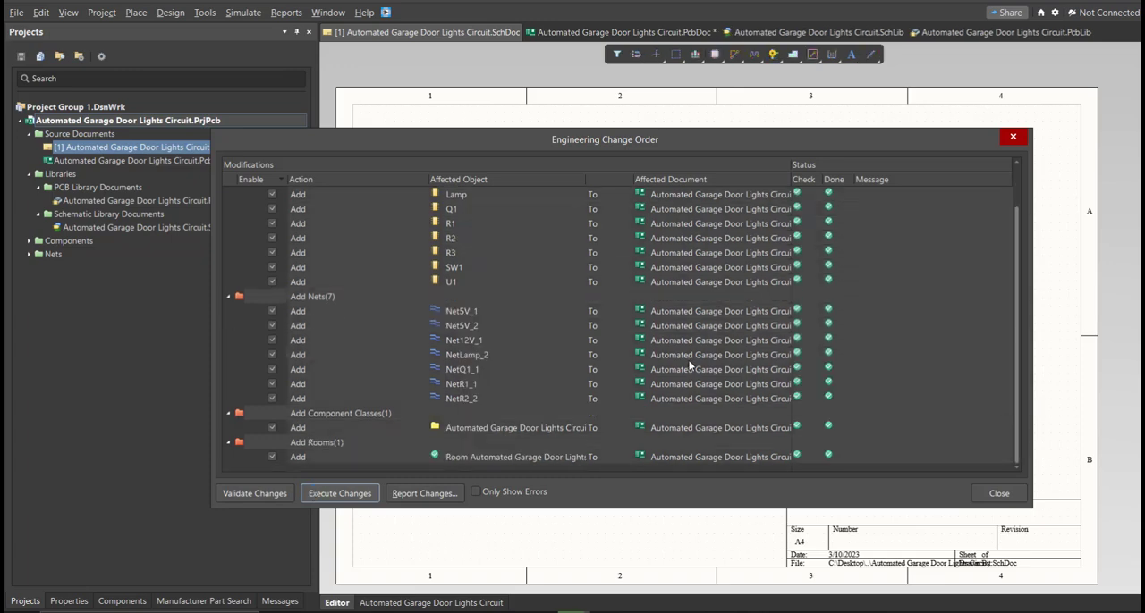
{"action": "left_click", "coordinate": [994, 496]}
{"action": "left_click", "coordinate": [1002, 494]}
Step: Arrange the components in the board's lower-left corner: terminal blocks in a bottom row, the other parts above, and the logo and title on top
{"action": "right_click_drag", "start_coordinate": [866, 477], "coordinate": [787, 455]}
{"action": "scroll", "coordinate": [790, 474], "scroll_direction": "down", "scroll_amount": 2, "text": "ctrl"}
{"action": "left_click_drag", "start_coordinate": [914, 447], "coordinate": [474, 463]}
{"action": "left_click_drag", "start_coordinate": [1003, 450], "coordinate": [585, 461]}
{"action": "left_click_drag", "start_coordinate": [540, 465], "coordinate": [509, 465]}
{"action": "left_click", "coordinate": [580, 468]}
{"action": "left_click_drag", "start_coordinate": [1014, 419], "coordinate": [831, 455]}
{"action": "left_click_drag", "start_coordinate": [875, 450], "coordinate": [495, 427]}
{"action": "scroll", "coordinate": [497, 432], "scroll_direction": "up", "scroll_amount": 5, "text": "ctrl"}
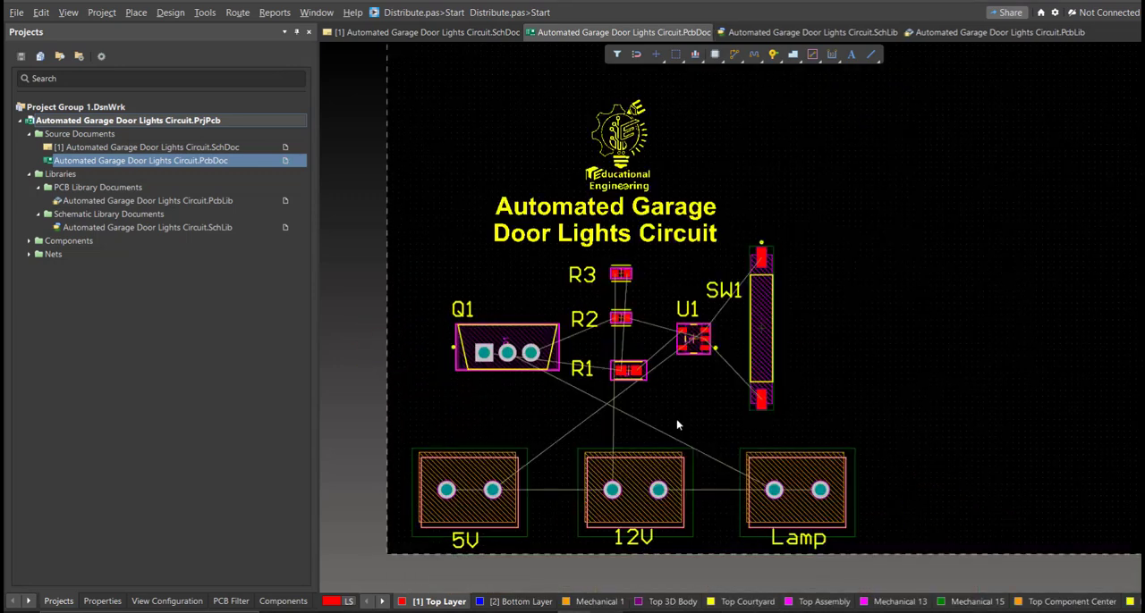
Step: Edit the board shape in board planning mode, pulling the right edge in close to SW1 and the Lamp terminal block
{"action": "right_click_drag", "start_coordinate": [649, 365], "coordinate": [646, 363]}
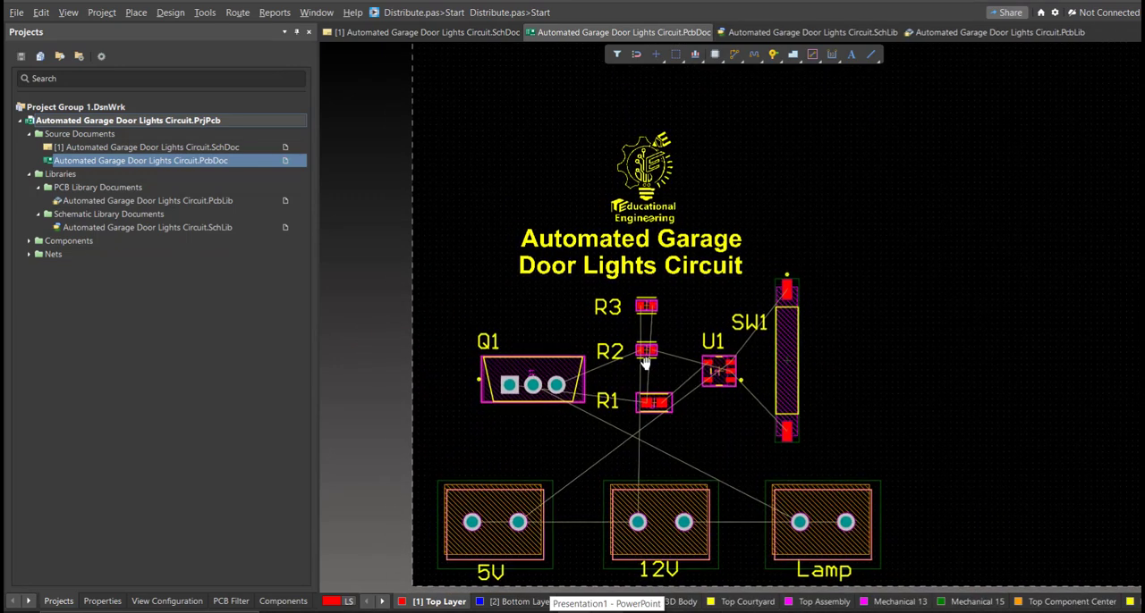
{"action": "scroll", "coordinate": [645, 364], "scroll_direction": "down", "scroll_amount": 5, "text": "ctrl"}
{"action": "scroll", "coordinate": [523, 360], "scroll_direction": "down", "scroll_amount": 1, "text": "ctrl"}
{"action": "right_click_drag", "start_coordinate": [589, 330], "coordinate": [536, 409]}
{"action": "scroll", "coordinate": [557, 367], "scroll_direction": "down", "scroll_amount": 1, "text": "ctrl"}
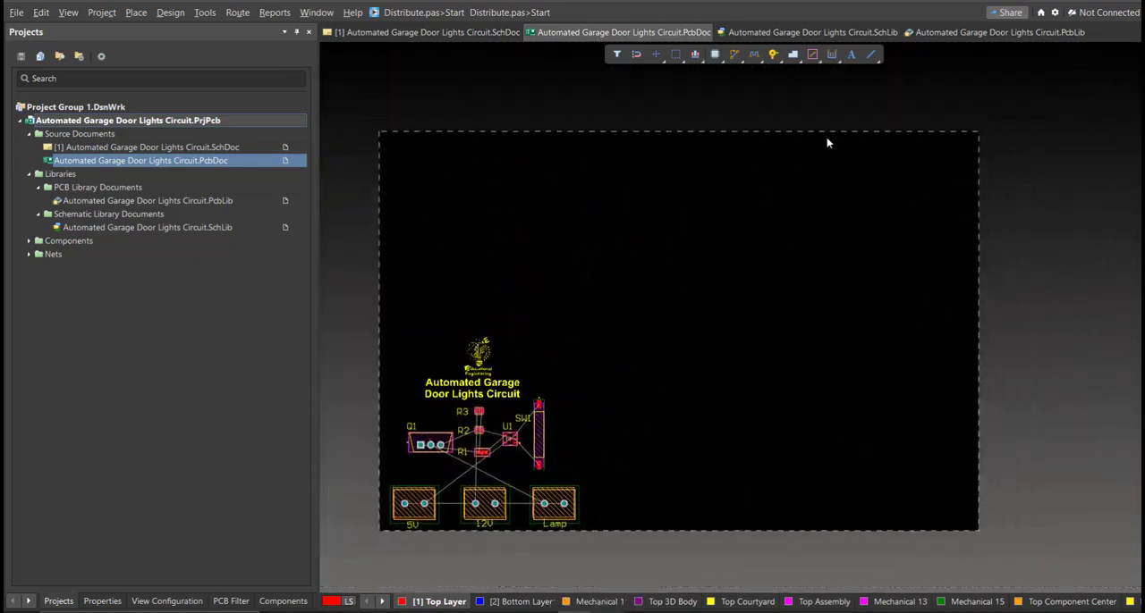
{"action": "key", "text": "3"}
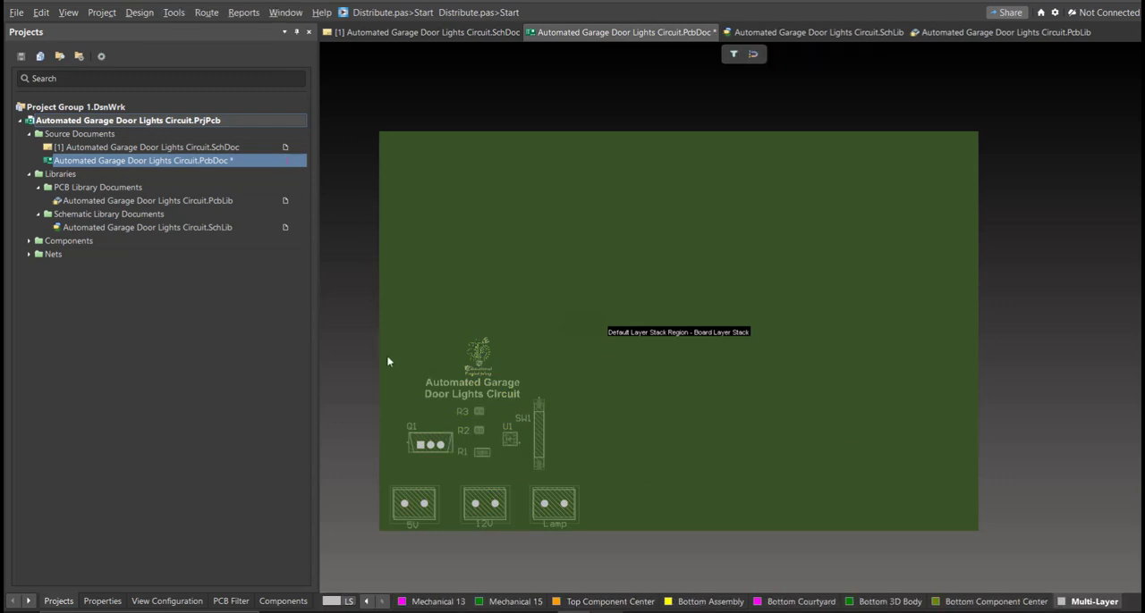
{"action": "left_click", "coordinate": [139, 13]}
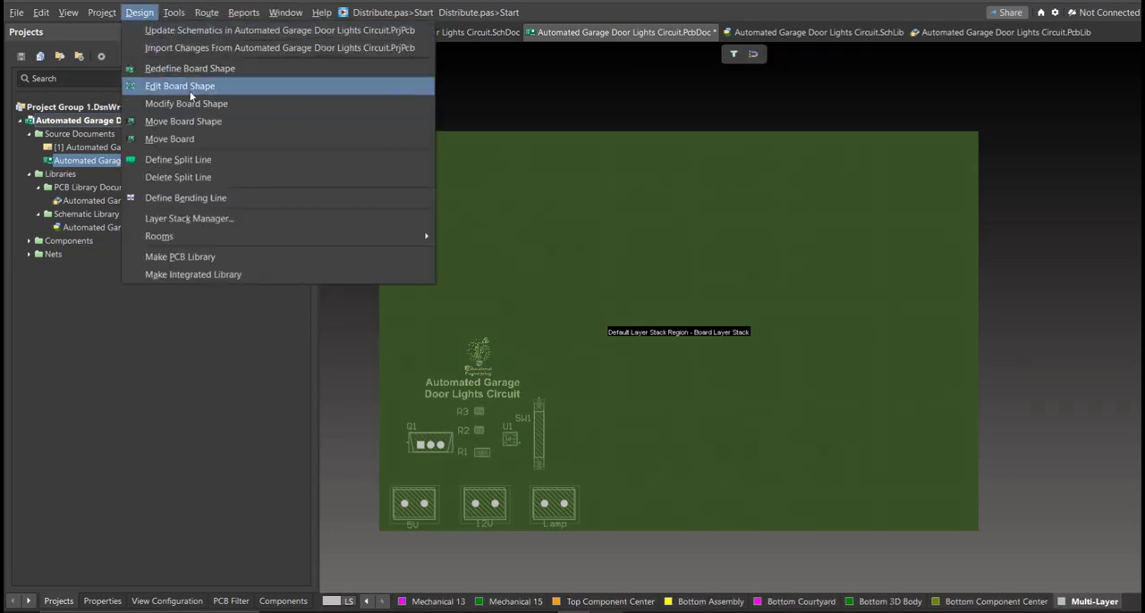
{"action": "left_click", "coordinate": [230, 90]}
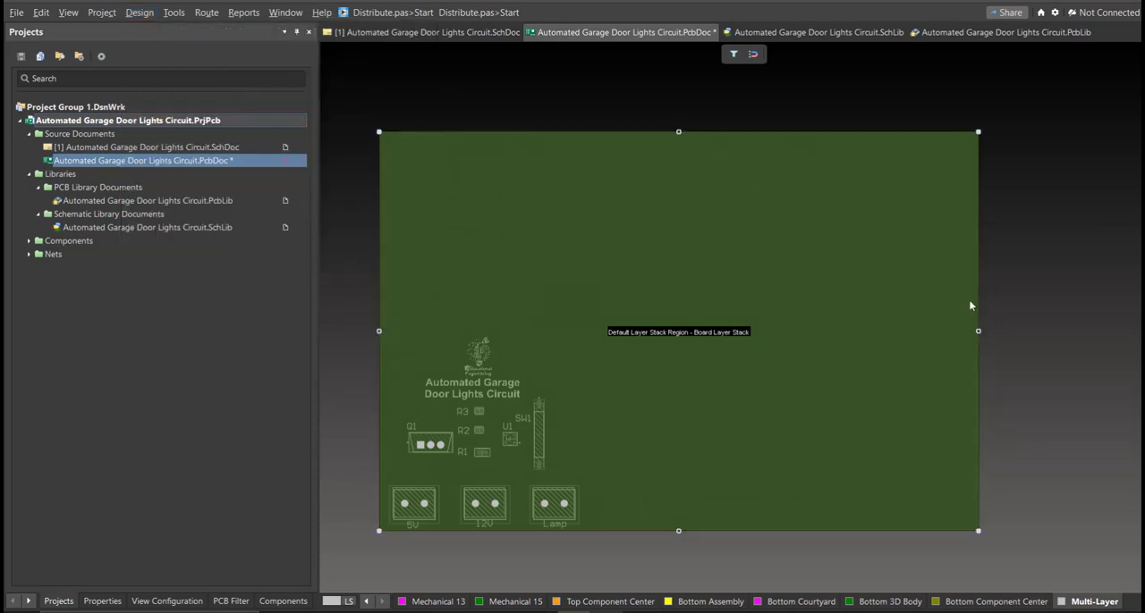
{"action": "left_click_drag", "start_coordinate": [978, 331], "coordinate": [708, 362]}
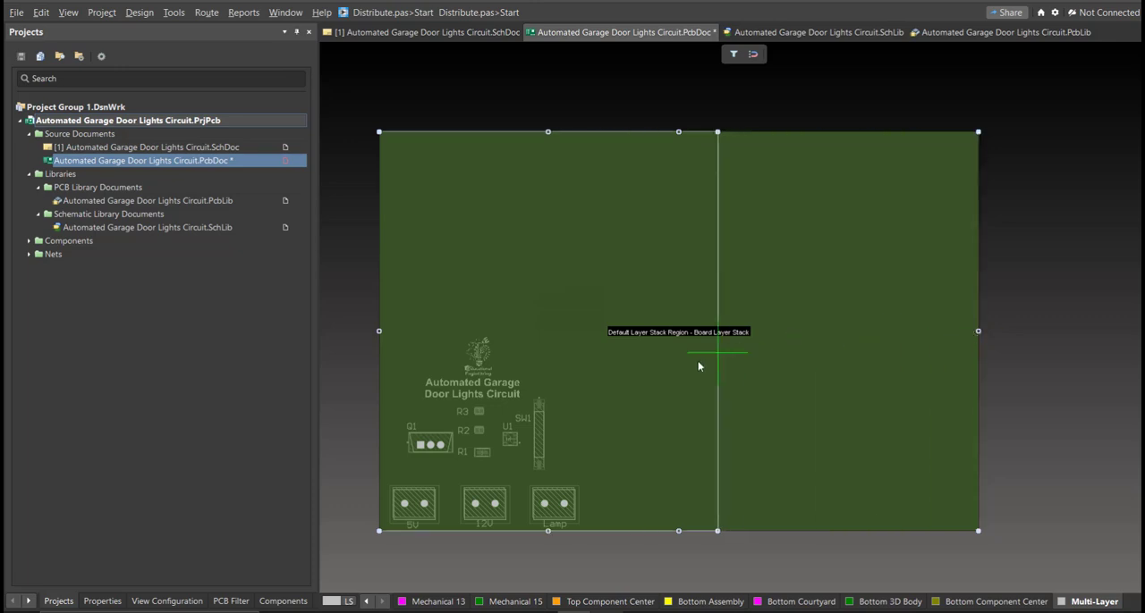
{"action": "left_click_drag", "start_coordinate": [600, 397], "coordinate": [781, 401]}
{"action": "right_click_drag", "start_coordinate": [600, 397], "coordinate": [722, 401]}
{"action": "scroll", "coordinate": [752, 387], "scroll_direction": "up", "scroll_amount": 1, "text": "ctrl"}
{"action": "left_click_drag", "start_coordinate": [780, 402], "coordinate": [705, 391]}
Step: Pull the board's upper edge down to just above the logo, return to 2D layout, and nudge the logo and title toward the board's centre
{"action": "left_click_drag", "start_coordinate": [588, 107], "coordinate": [591, 353]}
{"action": "scroll", "coordinate": [556, 304], "scroll_direction": "up", "scroll_amount": 3, "text": "ctrl"}
{"action": "scroll", "coordinate": [669, 249], "scroll_direction": "down", "scroll_amount": 6, "text": "ctrl"}
{"action": "right_click_drag", "start_coordinate": [691, 308], "coordinate": [674, 267]}
{"action": "scroll", "coordinate": [674, 267], "scroll_direction": "up", "scroll_amount": 3, "text": "ctrl"}
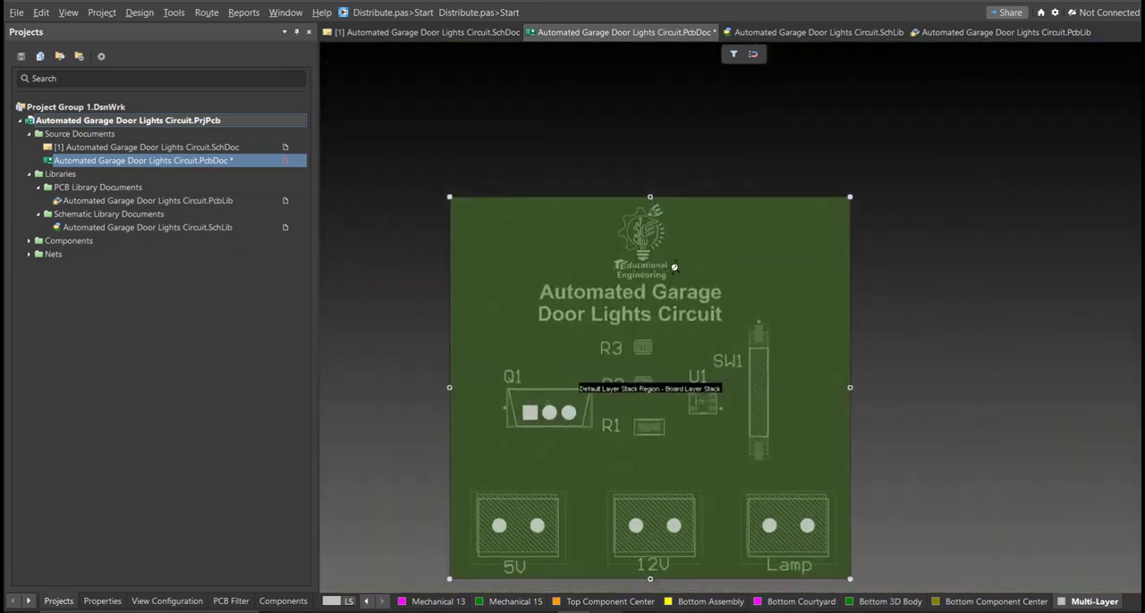
{"action": "key", "text": "2"}
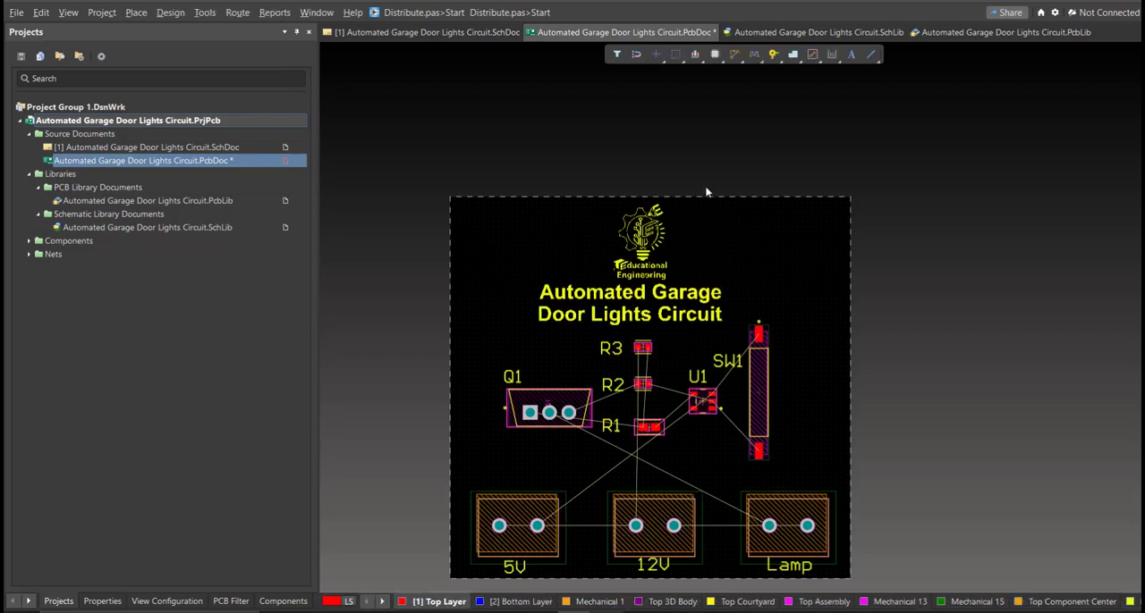
{"action": "left_click_drag", "start_coordinate": [707, 261], "coordinate": [719, 255]}
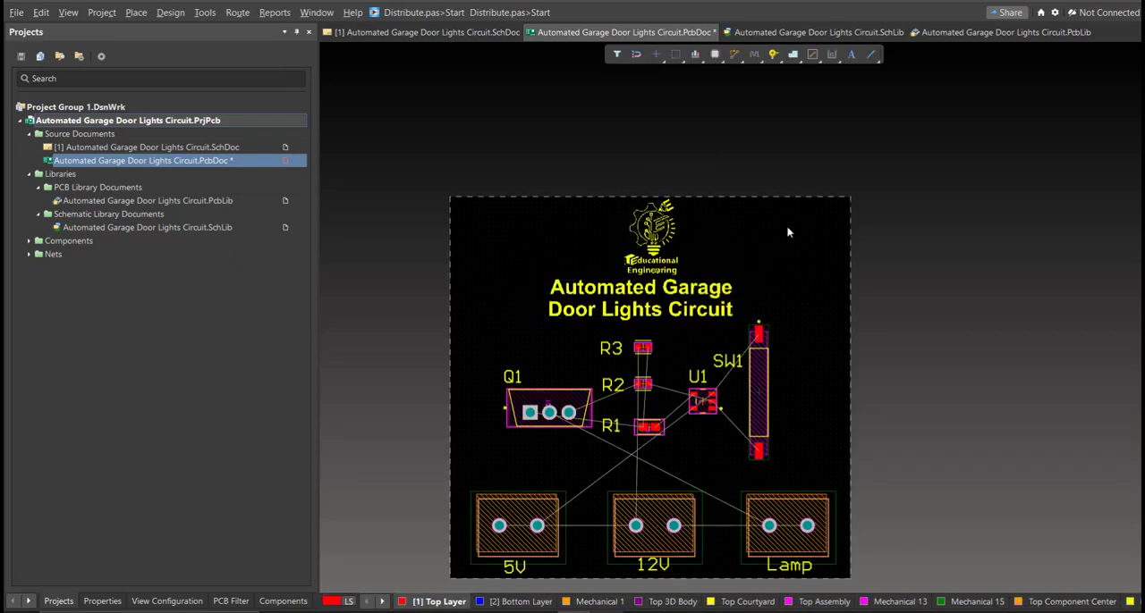
Step: Interactively route a Top Layer track from pad 2 of the 5V terminal block, below pad 1, to pad 2 of the 12V block
{"action": "scroll", "coordinate": [760, 414], "scroll_direction": "up", "scroll_amount": 4, "text": "ctrl"}
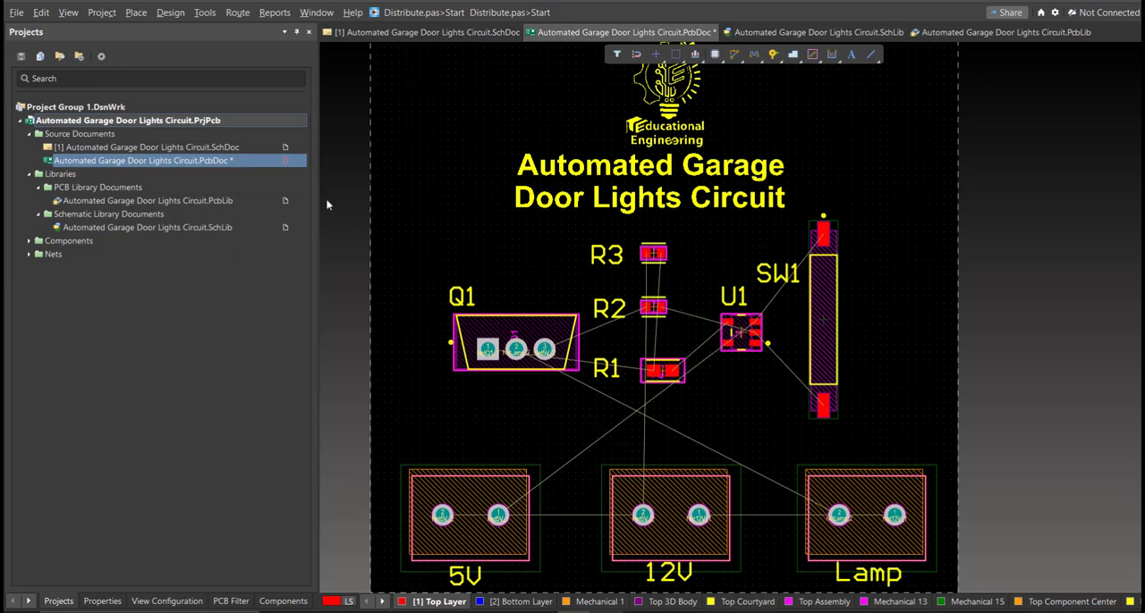
{"action": "left_click", "coordinate": [236, 13]}
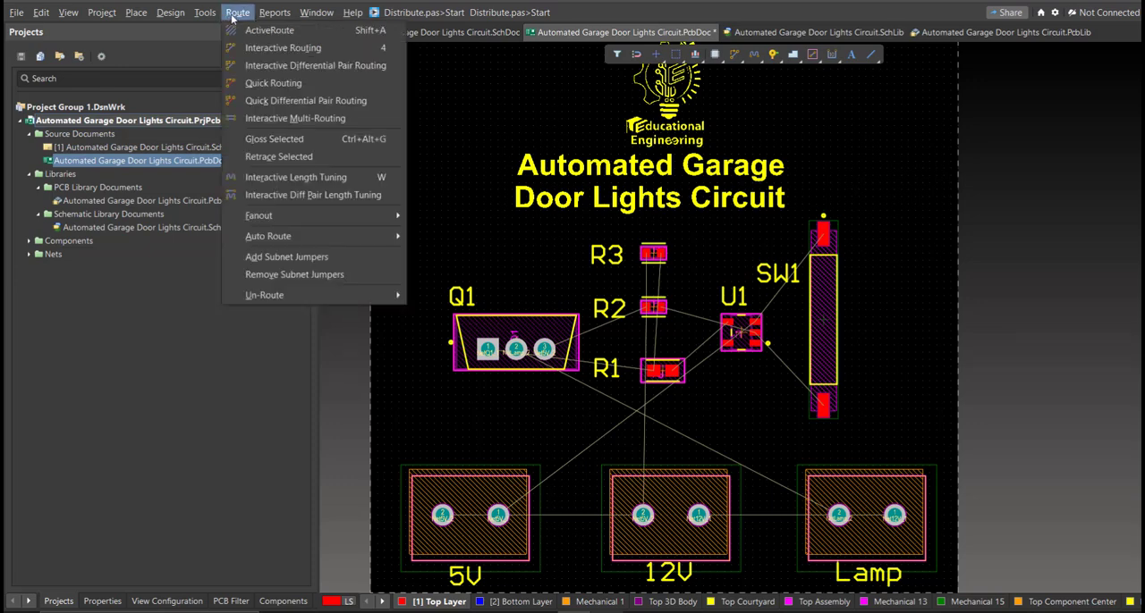
{"action": "left_click", "coordinate": [259, 46]}
{"action": "scroll", "coordinate": [424, 512], "scroll_direction": "up", "scroll_amount": 1, "text": "ctrl"}
{"action": "right_click_drag", "start_coordinate": [533, 466], "coordinate": [545, 449]}
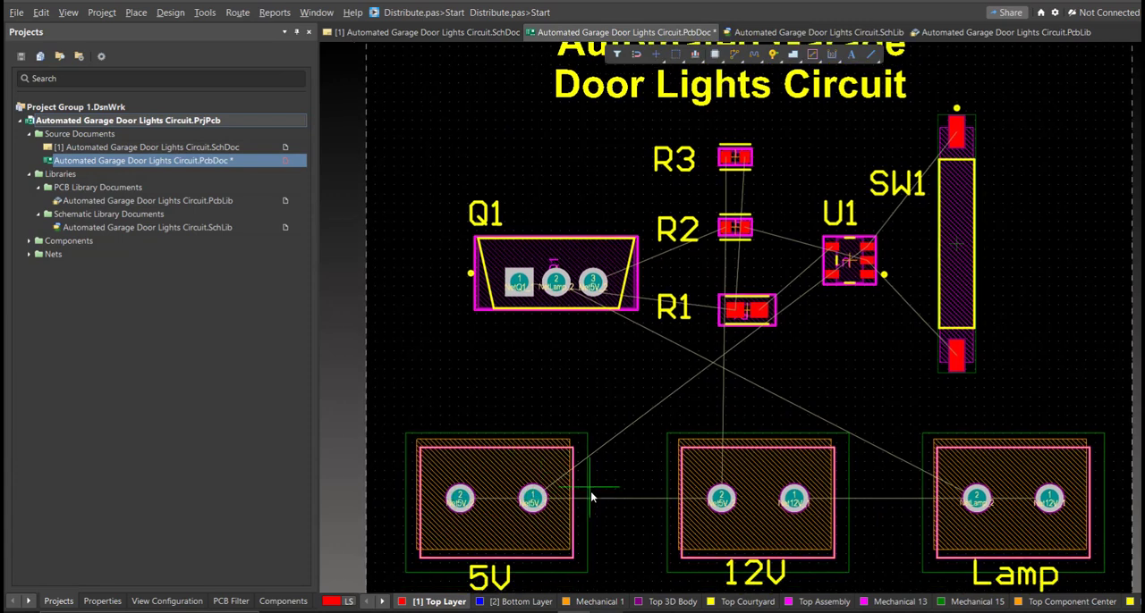
{"action": "left_click", "coordinate": [469, 506]}
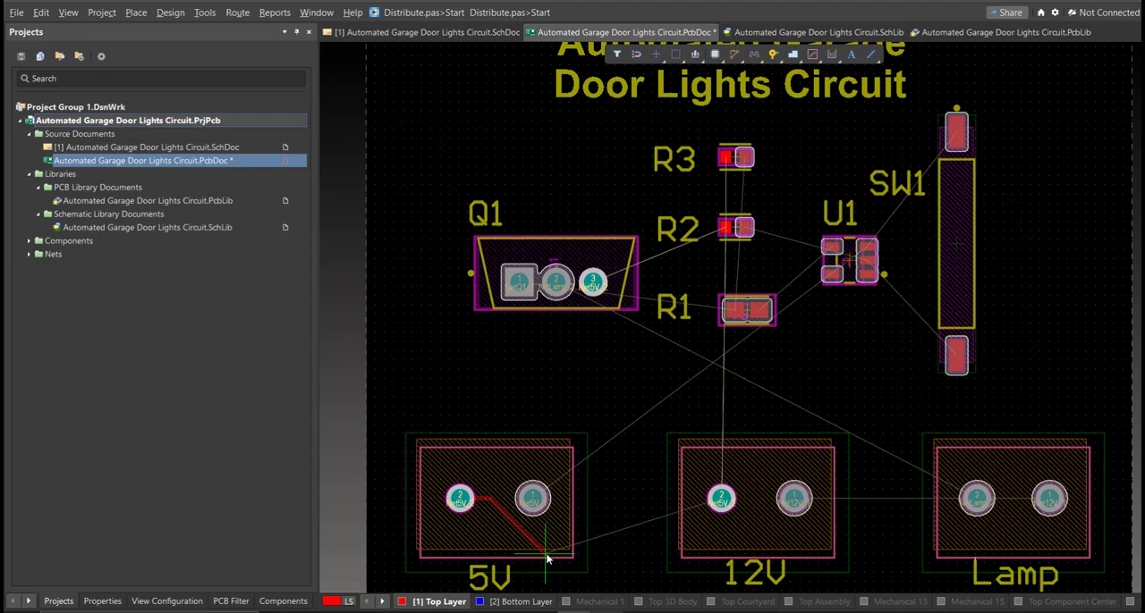
{"action": "scroll", "coordinate": [636, 551], "scroll_direction": "up", "scroll_amount": 2, "text": "ctrl"}
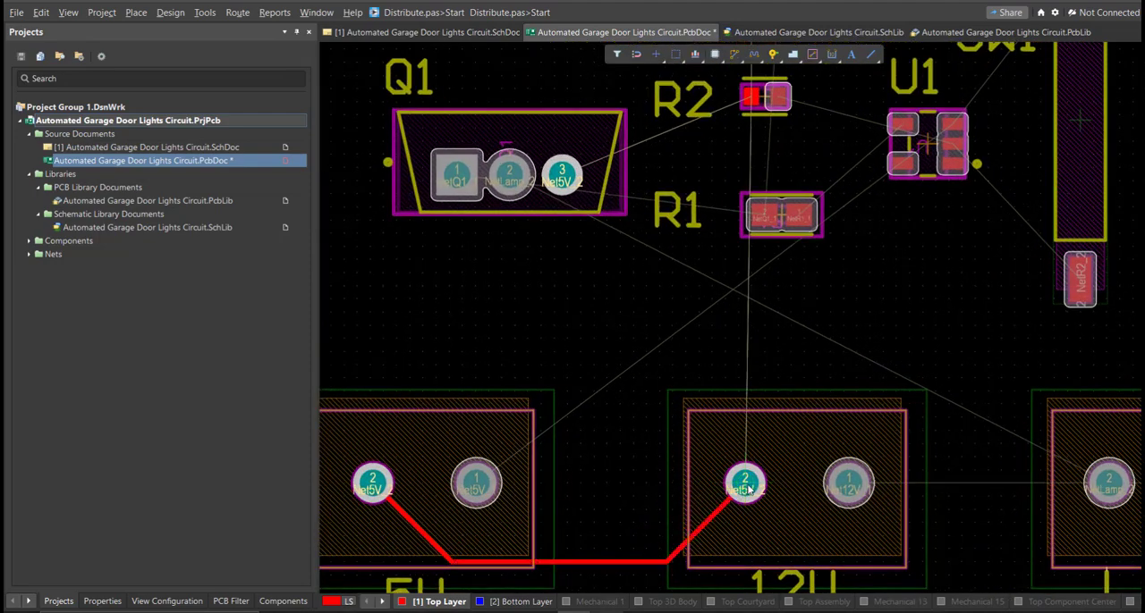
{"action": "left_click", "coordinate": [746, 487]}
Step: Route a Top Layer track from pad 1 of the 5V terminal block up through U1's body to U1 pad 3
{"action": "scroll", "coordinate": [615, 467], "scroll_direction": "down", "scroll_amount": 1, "text": "ctrl"}
{"action": "left_click", "coordinate": [505, 484]}
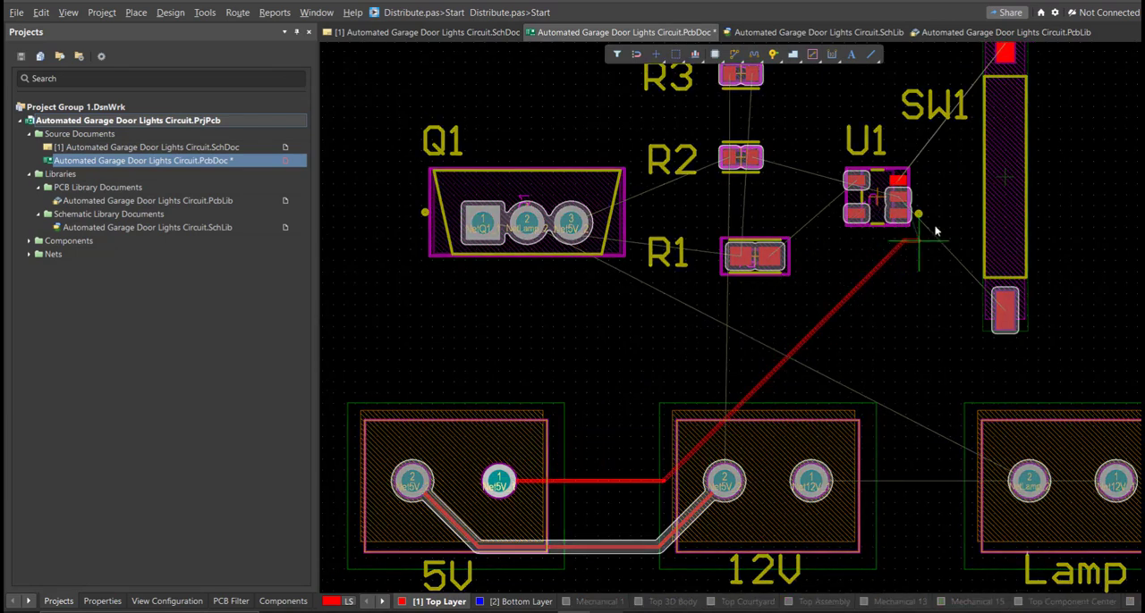
{"action": "scroll", "coordinate": [934, 204], "scroll_direction": "up", "scroll_amount": 3, "text": "ctrl"}
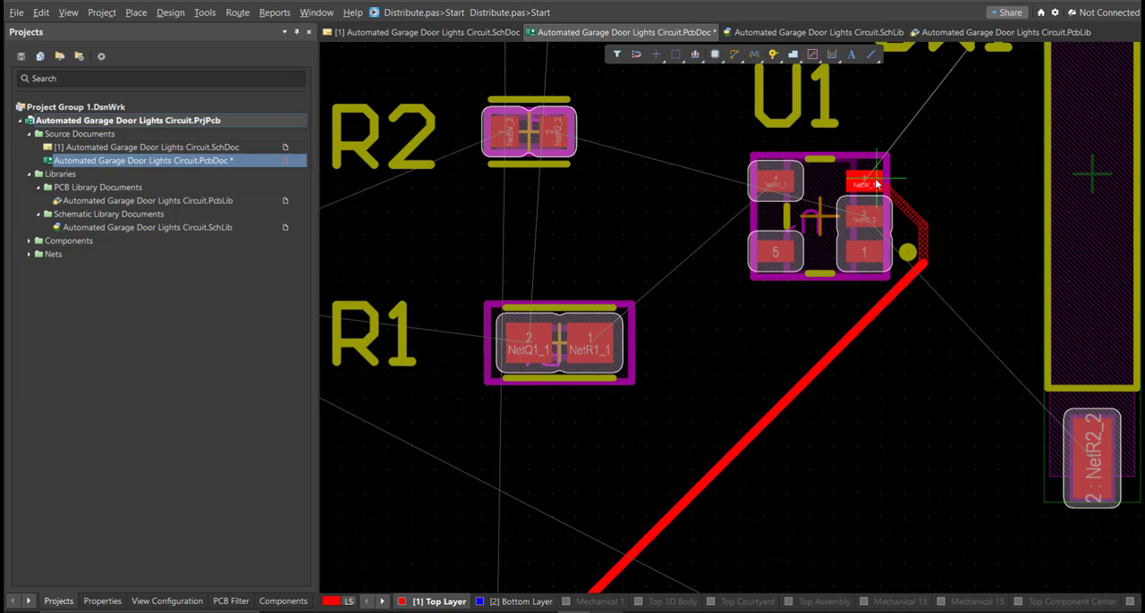
{"action": "right_click_drag", "start_coordinate": [824, 251], "coordinate": [803, 244]}
{"action": "left_click", "coordinate": [826, 184]}
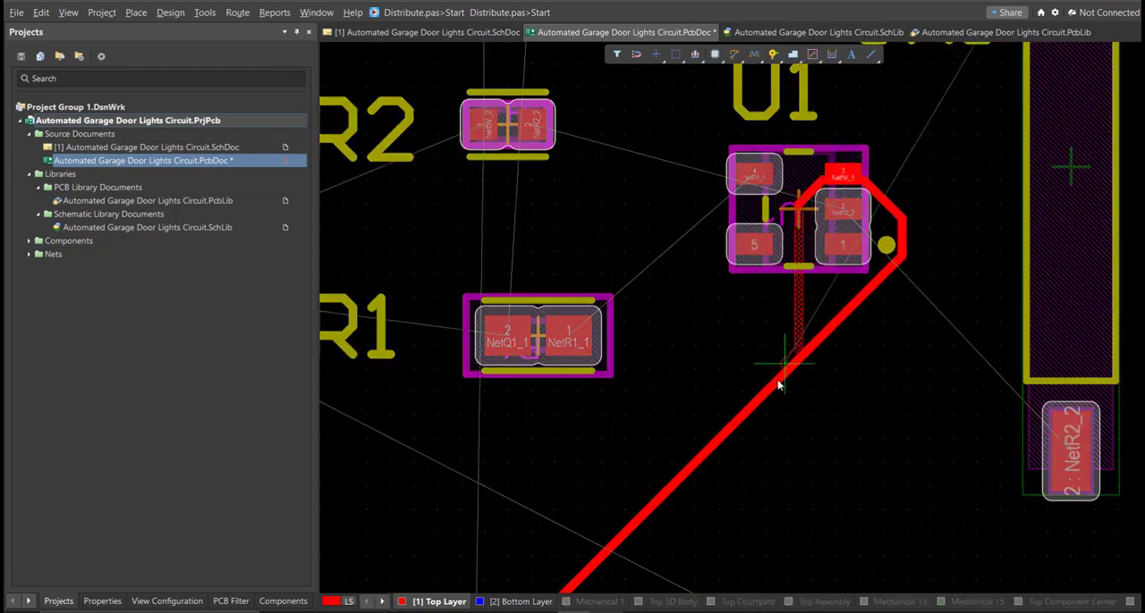
{"action": "right_click", "coordinate": [822, 305]}
Step: Route a Top Layer track from U1 pad 2 diagonally down to pad 2 of SW1 and rework its small kink
{"action": "left_click", "coordinate": [843, 220]}
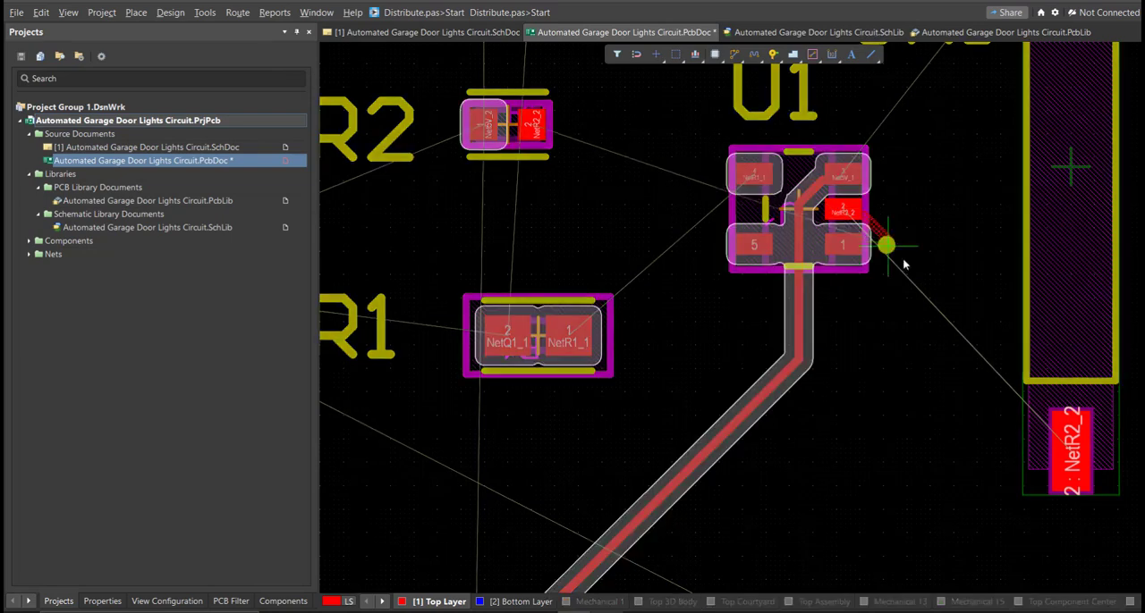
{"action": "left_click", "coordinate": [1064, 442]}
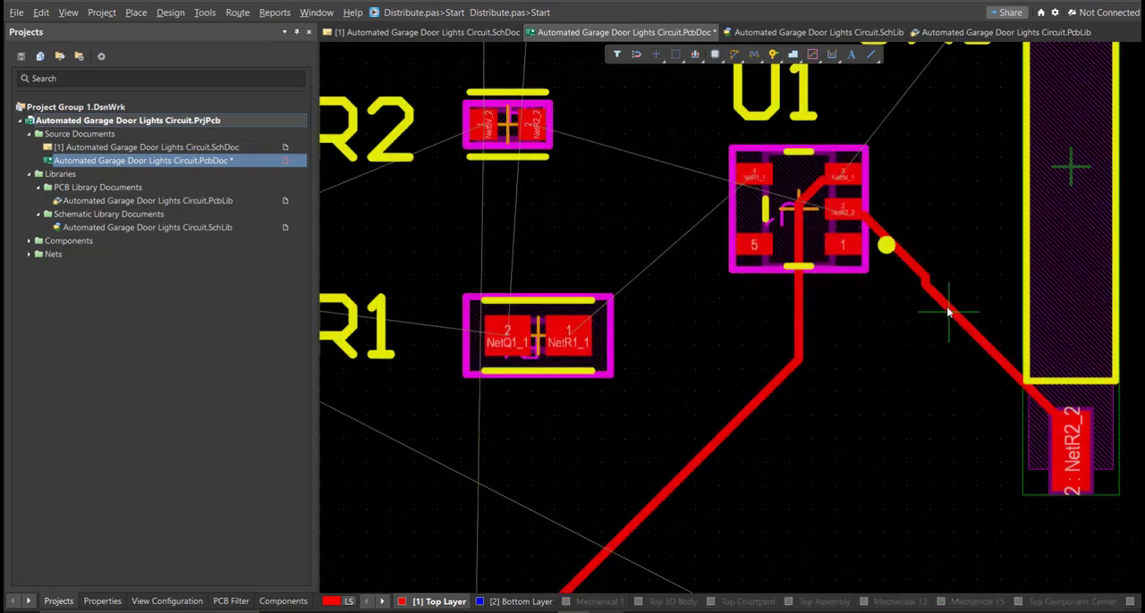
{"action": "left_click", "coordinate": [920, 278]}
{"action": "right_click", "coordinate": [1072, 438]}
{"action": "left_click", "coordinate": [928, 284]}
{"action": "left_click", "coordinate": [1068, 440]}
{"action": "right_click", "coordinate": [1057, 430]}
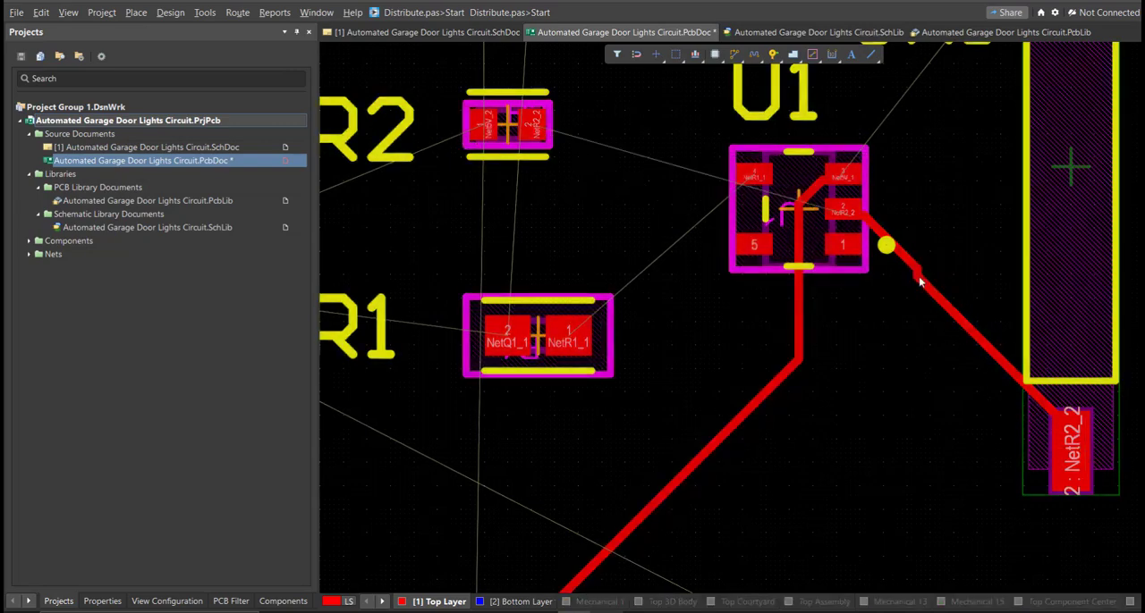
Step: Route a Top Layer track from the kink in the U1–SW1 track up and across above U1 to R2 pad 2
{"action": "right_click_drag", "start_coordinate": [921, 270], "coordinate": [908, 333]}
{"action": "scroll", "coordinate": [909, 333], "scroll_direction": "up", "scroll_amount": 1, "text": "ctrl"}
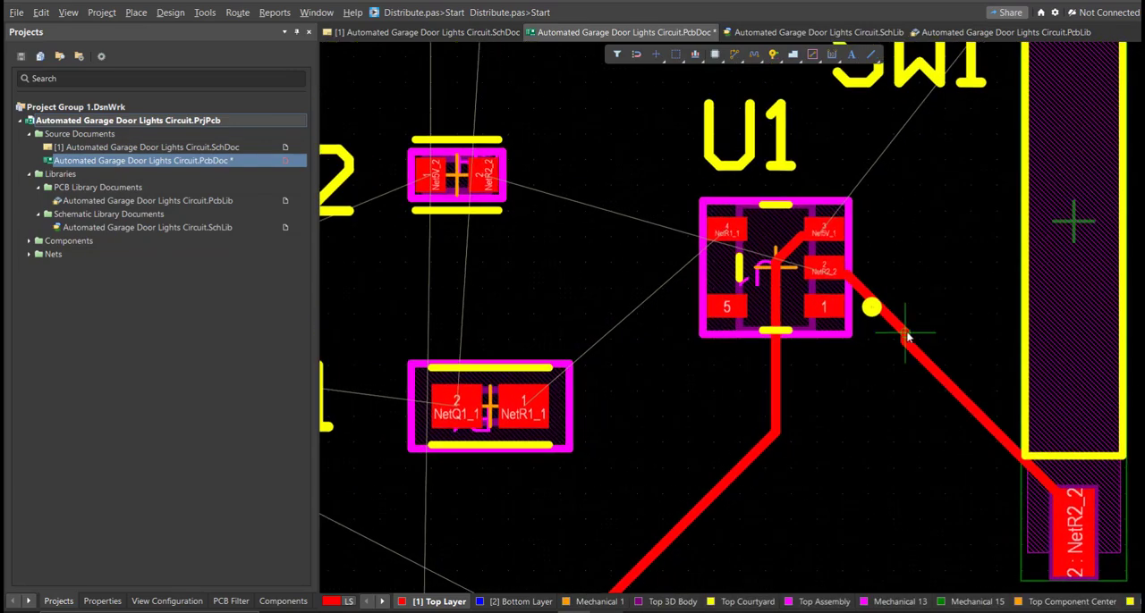
{"action": "left_click", "coordinate": [908, 337]}
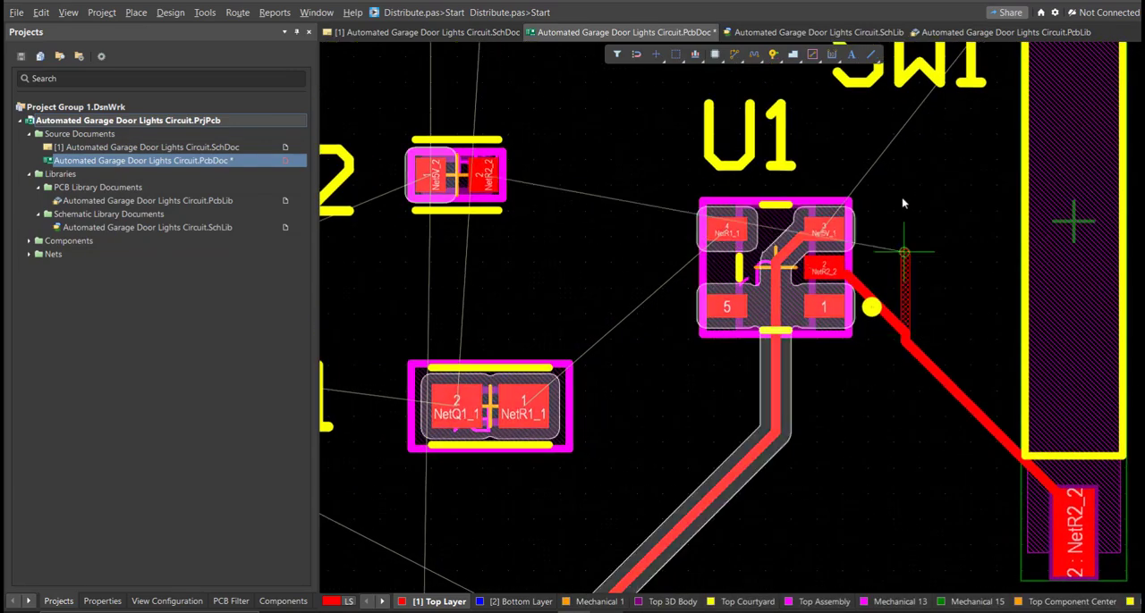
{"action": "left_click", "coordinate": [489, 176]}
Step: Rework the NetR2_2 junction beside U1 with short Top Layer segments joining the diagonal track to the vertical one
{"action": "scroll", "coordinate": [894, 316], "scroll_direction": "up", "scroll_amount": 4, "text": "ctrl"}
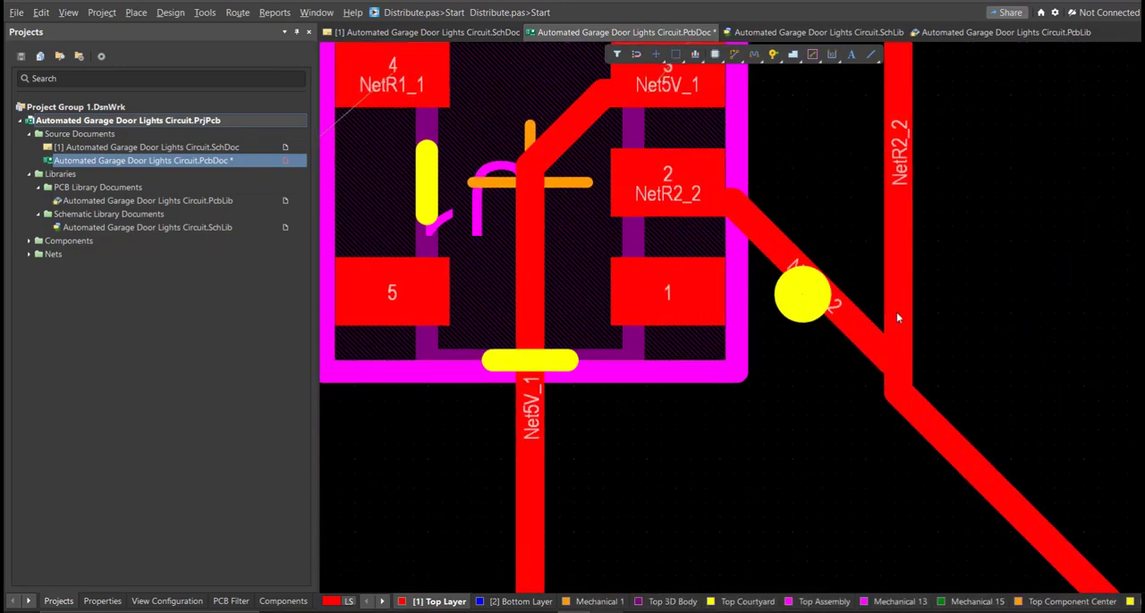
{"action": "left_click", "coordinate": [896, 312]}
{"action": "scroll", "coordinate": [831, 376], "scroll_direction": "up", "scroll_amount": 2, "text": "ctrl"}
{"action": "left_click_drag", "start_coordinate": [816, 355], "coordinate": [865, 322]}
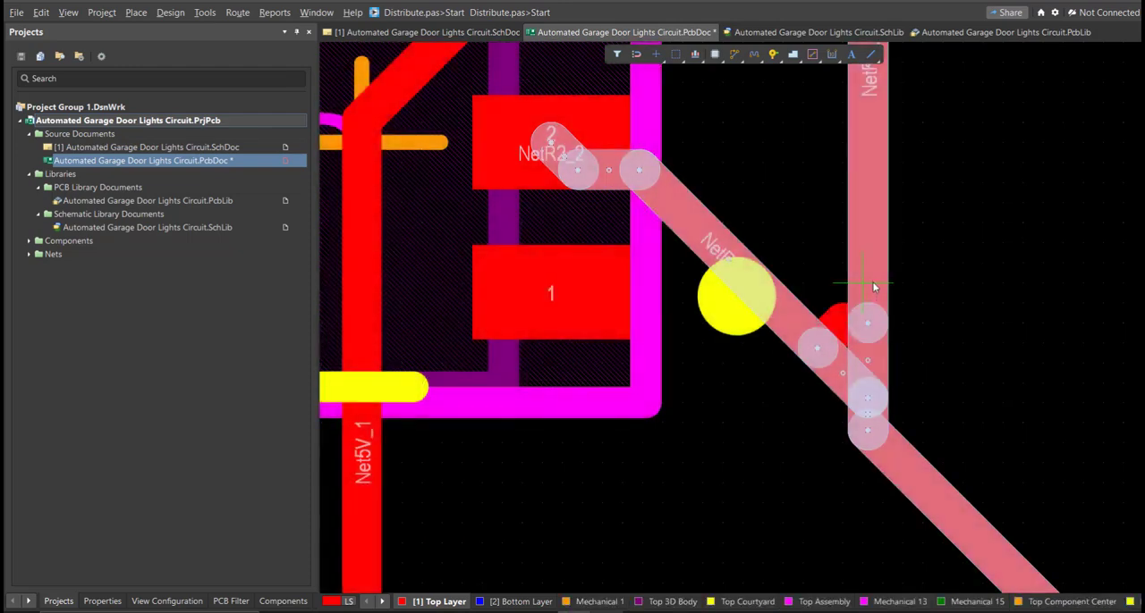
{"action": "left_click", "coordinate": [787, 365]}
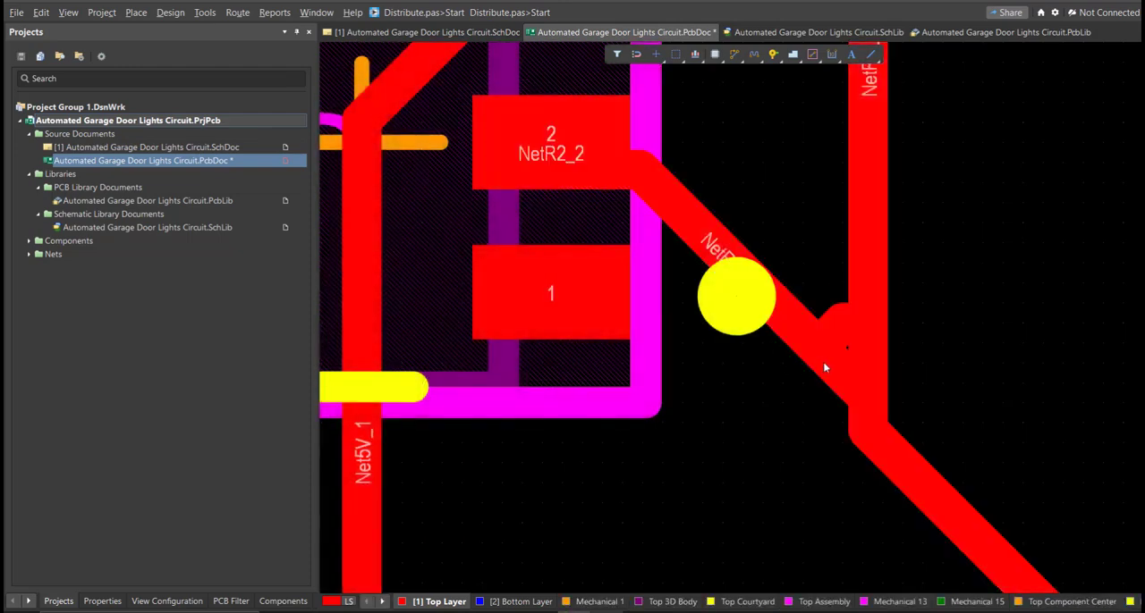
{"action": "left_click", "coordinate": [798, 336]}
{"action": "key", "text": "Tab"}
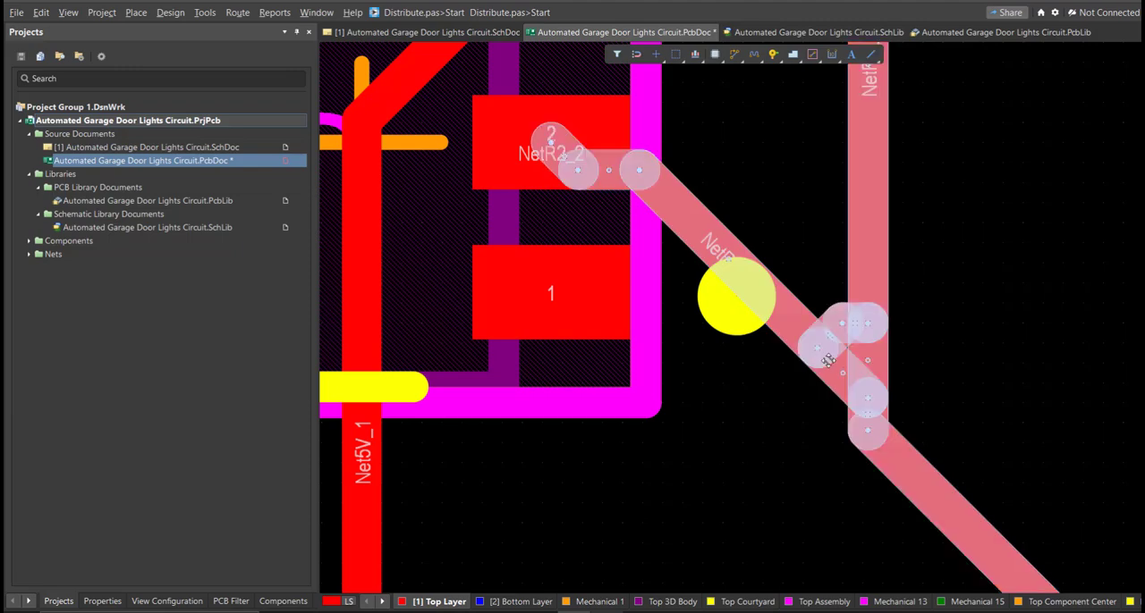
{"action": "left_click_drag", "start_coordinate": [845, 351], "coordinate": [886, 294]}
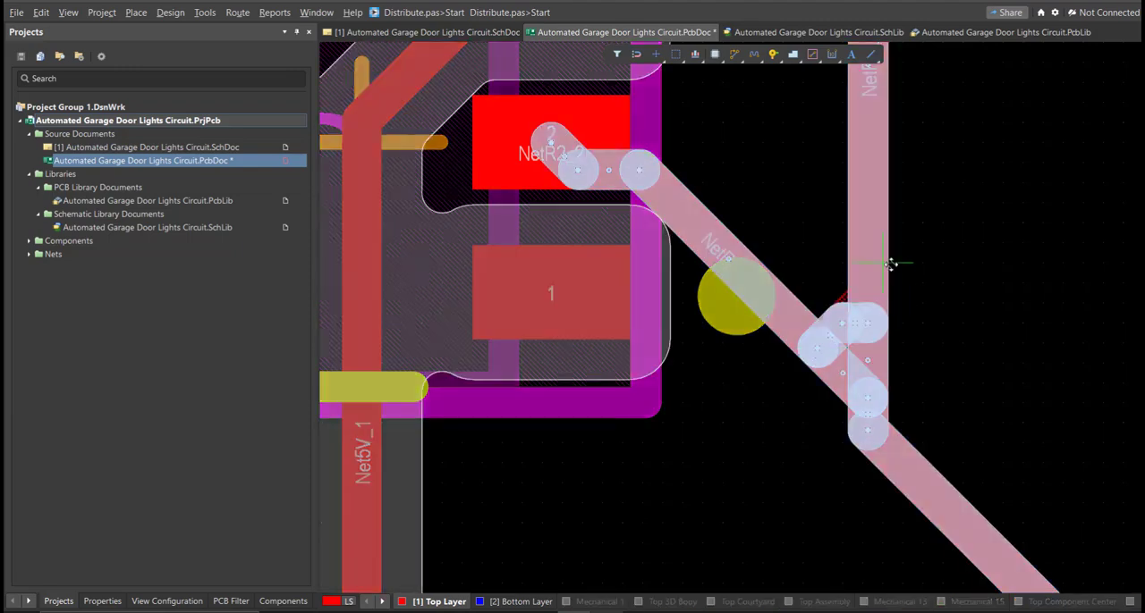
{"action": "scroll", "coordinate": [921, 359], "scroll_direction": "down", "scroll_amount": 5, "text": "ctrl"}
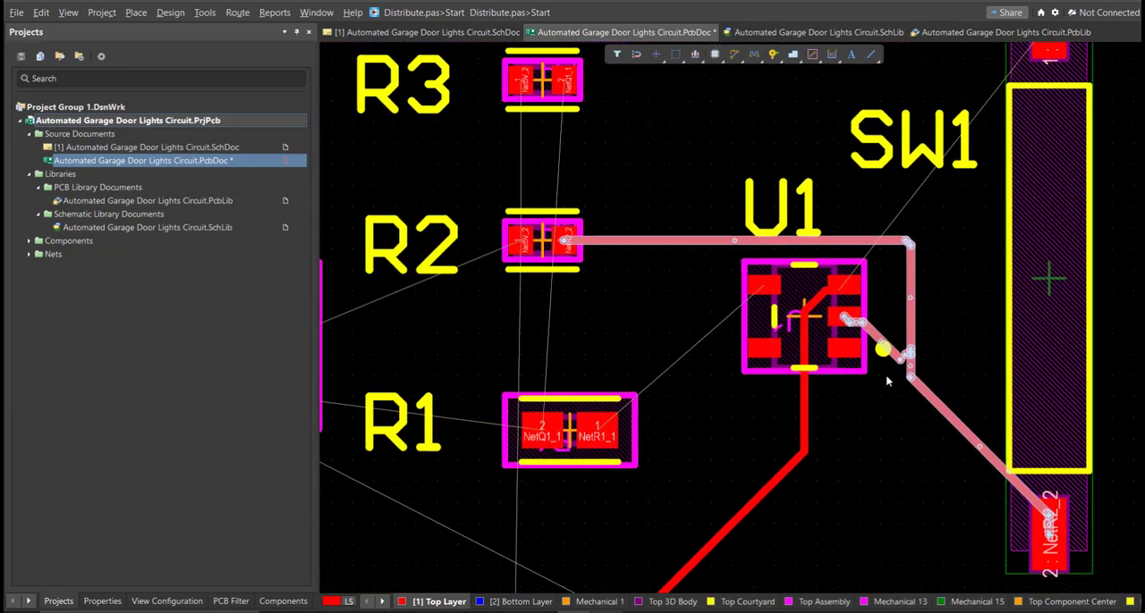
{"action": "scroll", "coordinate": [939, 351], "scroll_direction": "up", "scroll_amount": 5, "text": "ctrl"}
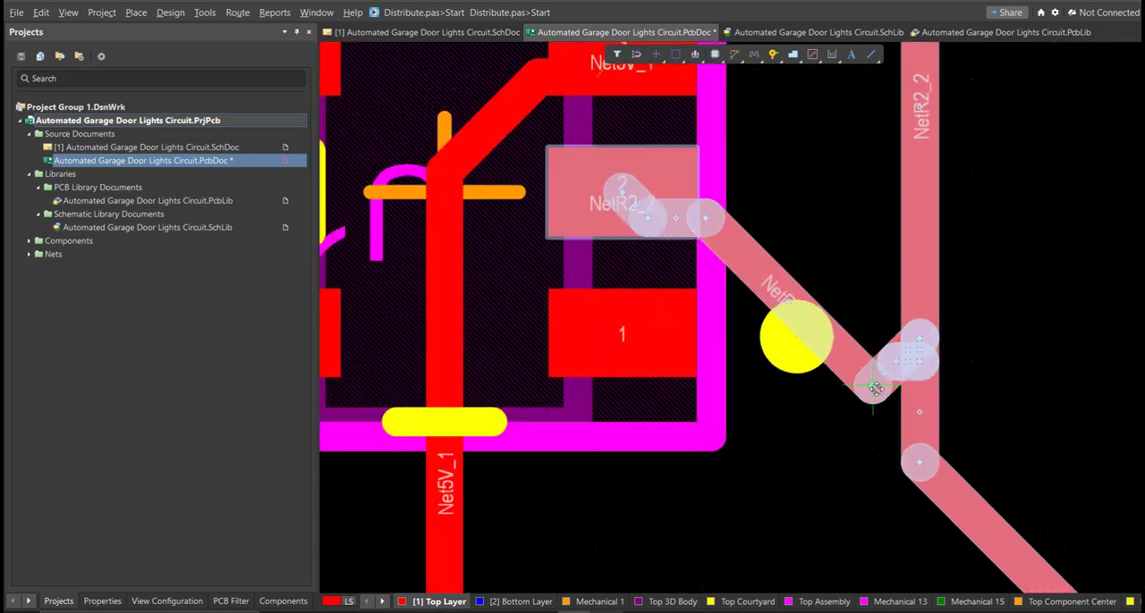
{"action": "left_click_drag", "start_coordinate": [905, 424], "coordinate": [916, 436]}
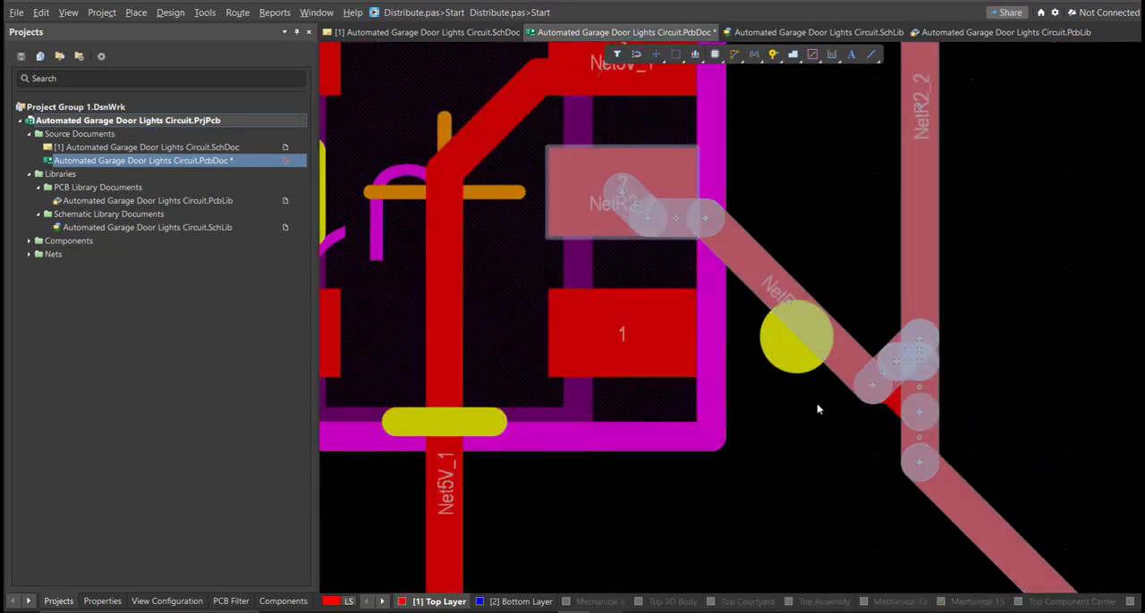
{"action": "scroll", "coordinate": [837, 490], "scroll_direction": "down", "scroll_amount": 6, "text": "ctrl"}
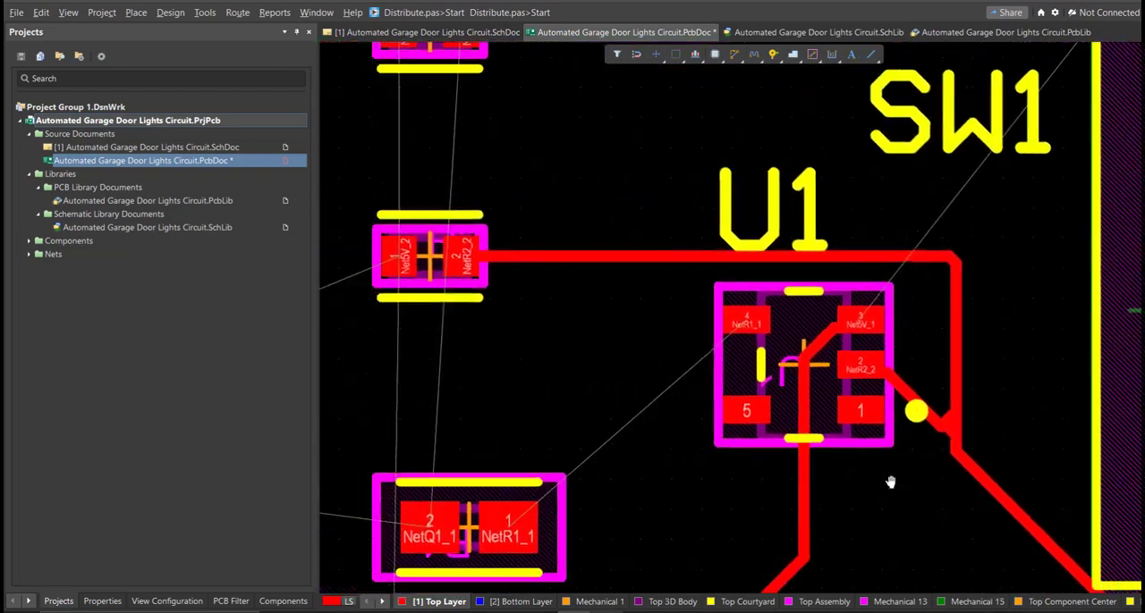
{"action": "right_click_drag", "start_coordinate": [702, 489], "coordinate": [1011, 380]}
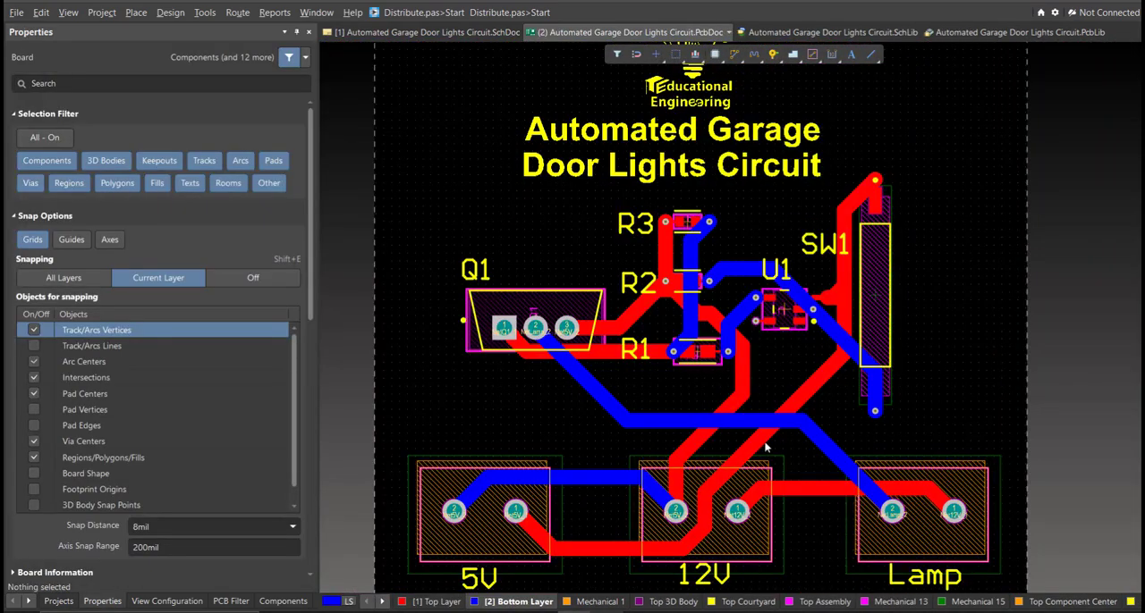
Step: Switch the fully routed board to 3D view and inspect its components and tracks from several angles
{"action": "scroll", "coordinate": [761, 442], "scroll_direction": "down", "scroll_amount": 2, "text": "ctrl"}
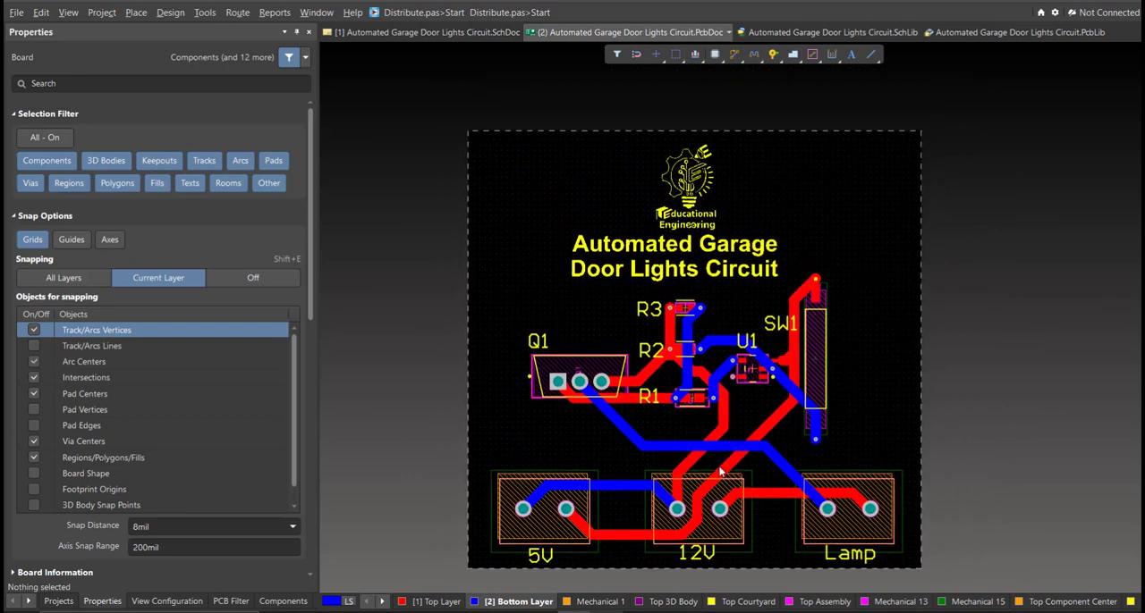
{"action": "key", "text": "3"}
{"action": "right_click_drag", "start_coordinate": [725, 450], "coordinate": [726, 380], "text": "shift"}
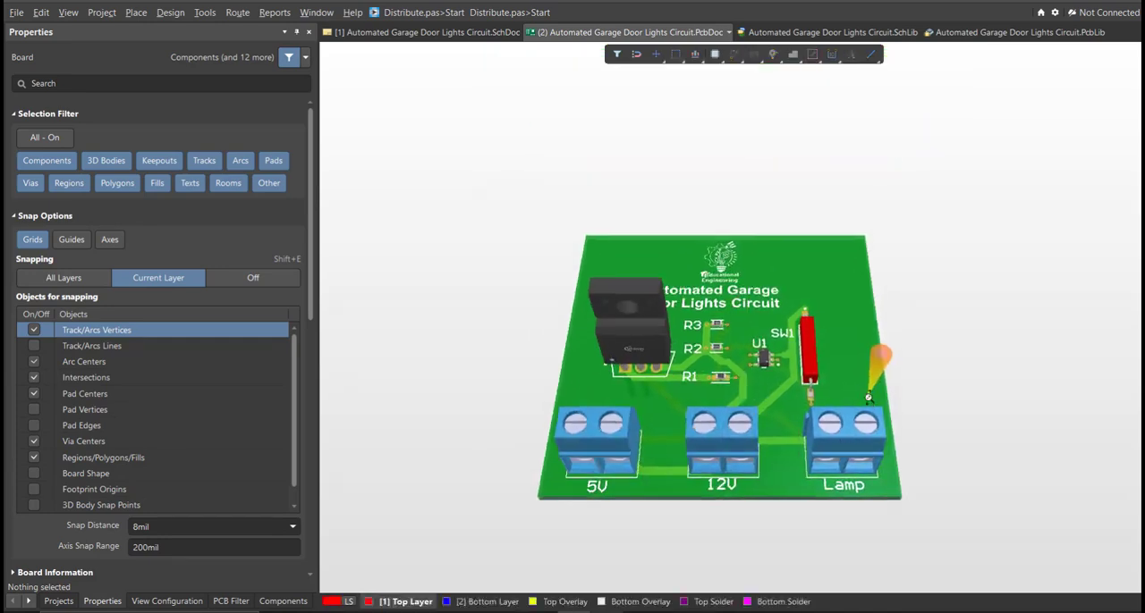
{"action": "scroll", "coordinate": [867, 397], "scroll_direction": "up", "scroll_amount": 2, "text": "ctrl"}
{"action": "right_click_drag", "start_coordinate": [659, 480], "coordinate": [740, 394], "text": "shift"}
{"action": "scroll", "coordinate": [812, 366], "scroll_direction": "up", "scroll_amount": 2, "text": "ctrl"}
{"action": "right_click_drag", "start_coordinate": [850, 363], "coordinate": [959, 383]}
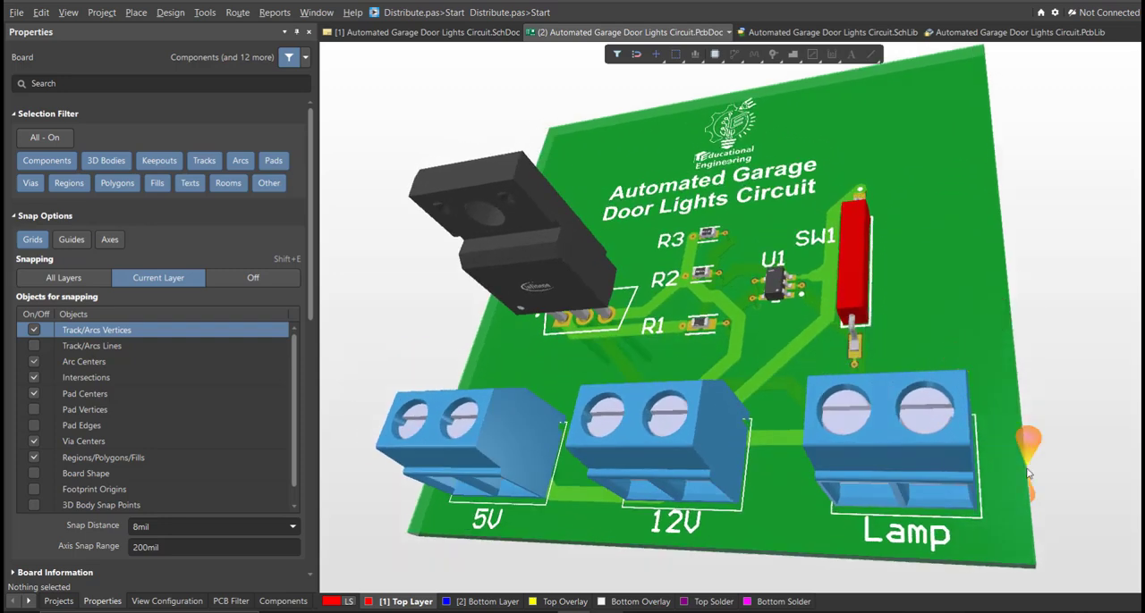
{"action": "scroll", "coordinate": [994, 437], "scroll_direction": "down", "scroll_amount": 2, "text": "ctrl"}
{"action": "right_click_drag", "start_coordinate": [1004, 467], "coordinate": [951, 464]}
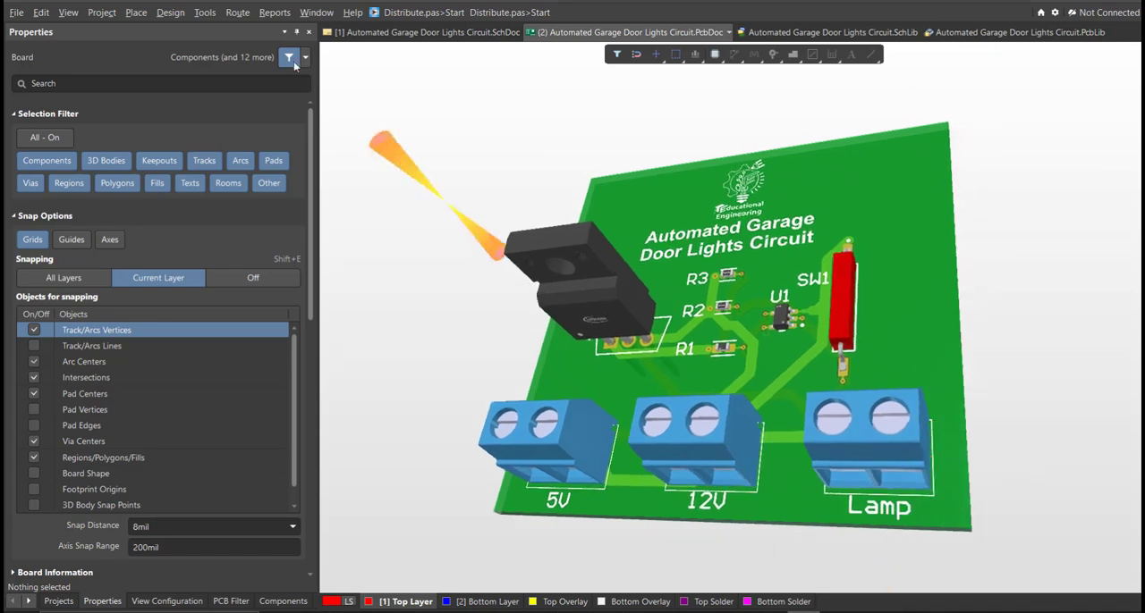